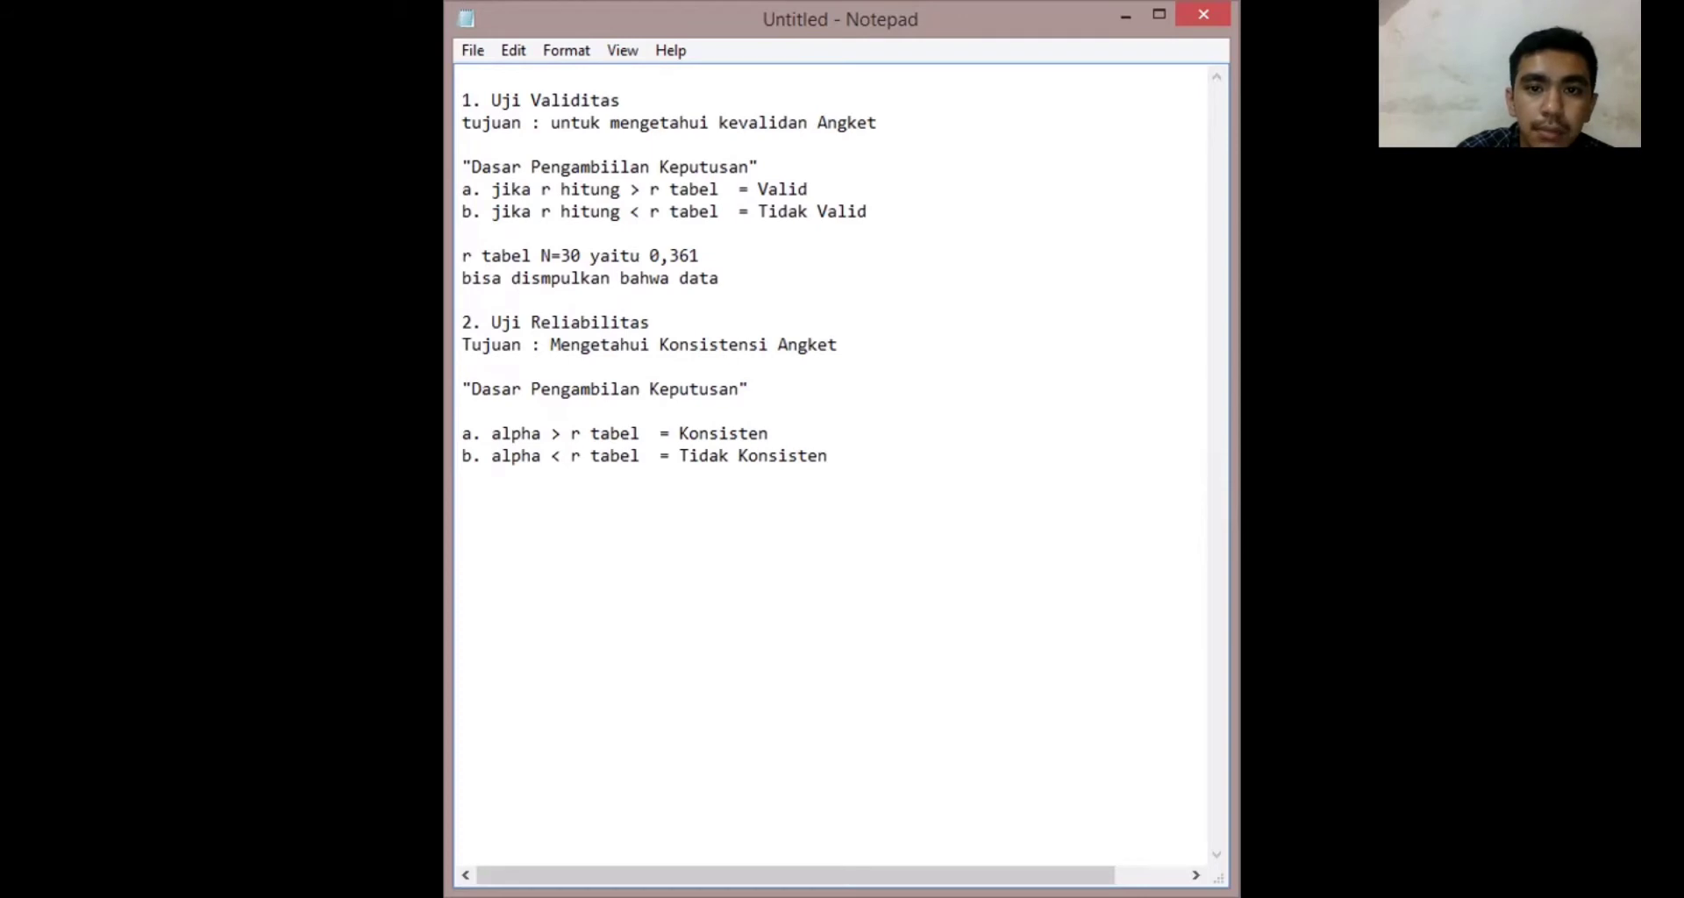
Step: Switch to the browser and view the r product moment table in tabel-r-product-moment.webp
key("alt+Tab")
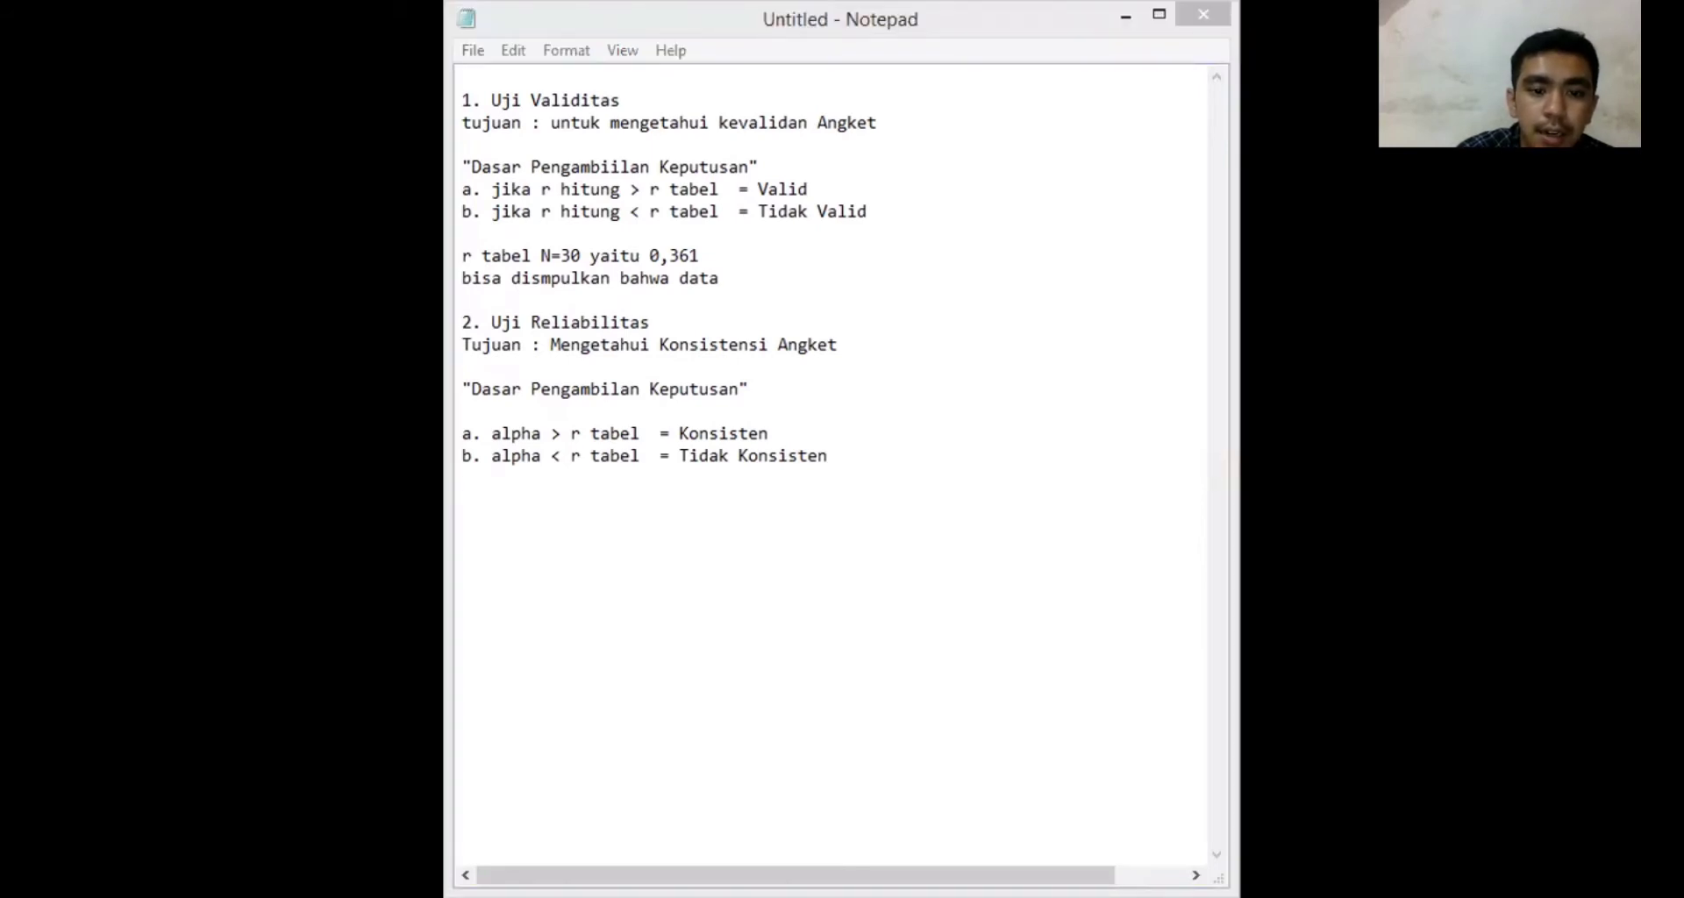
double_click(1406, 476)
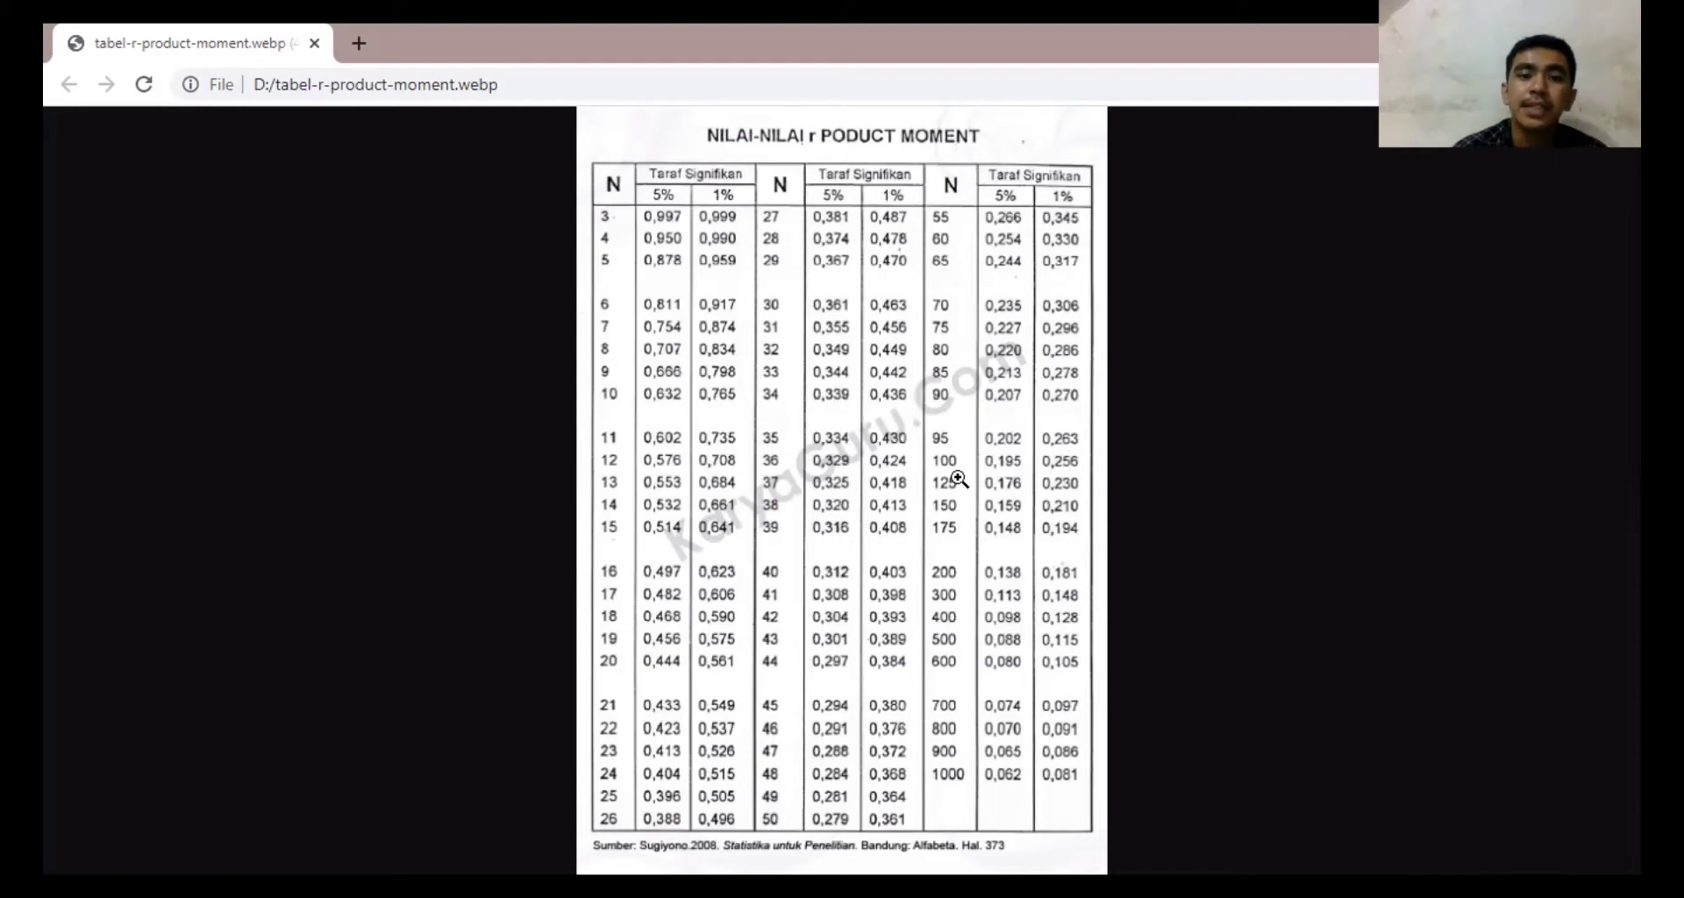
Step: Switch to PASW Statistics, show the variable definitions of the empty dataset, and name the first variable item_1
key("alt+Tab")
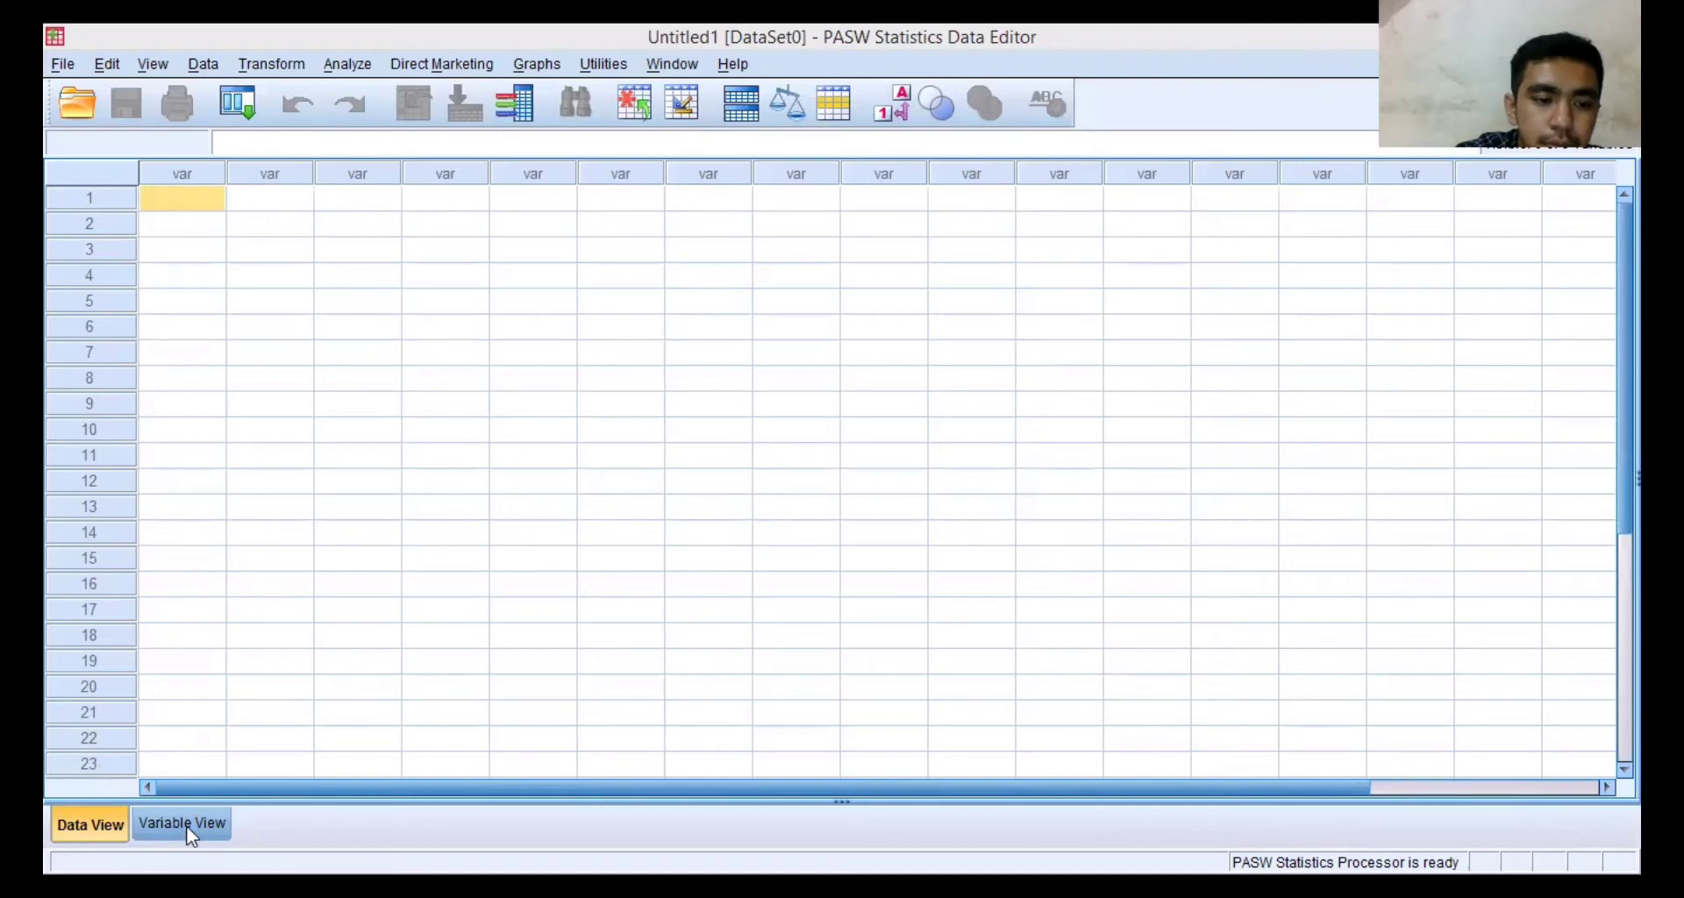
key("ctrl+t")
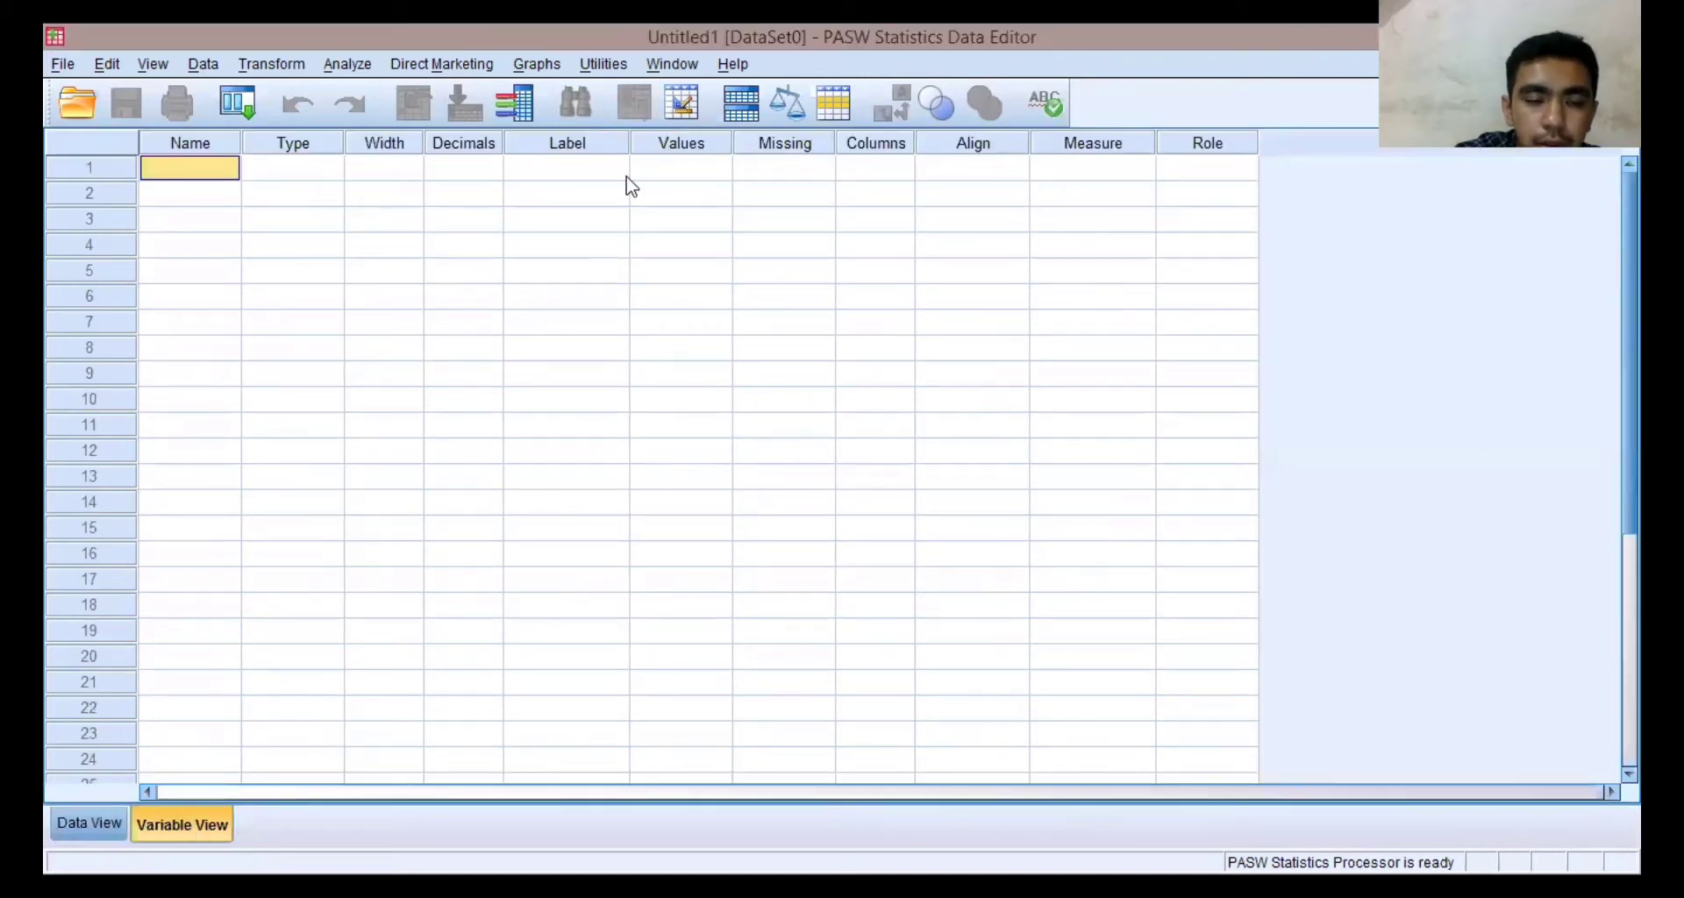
key("alt+Tab")
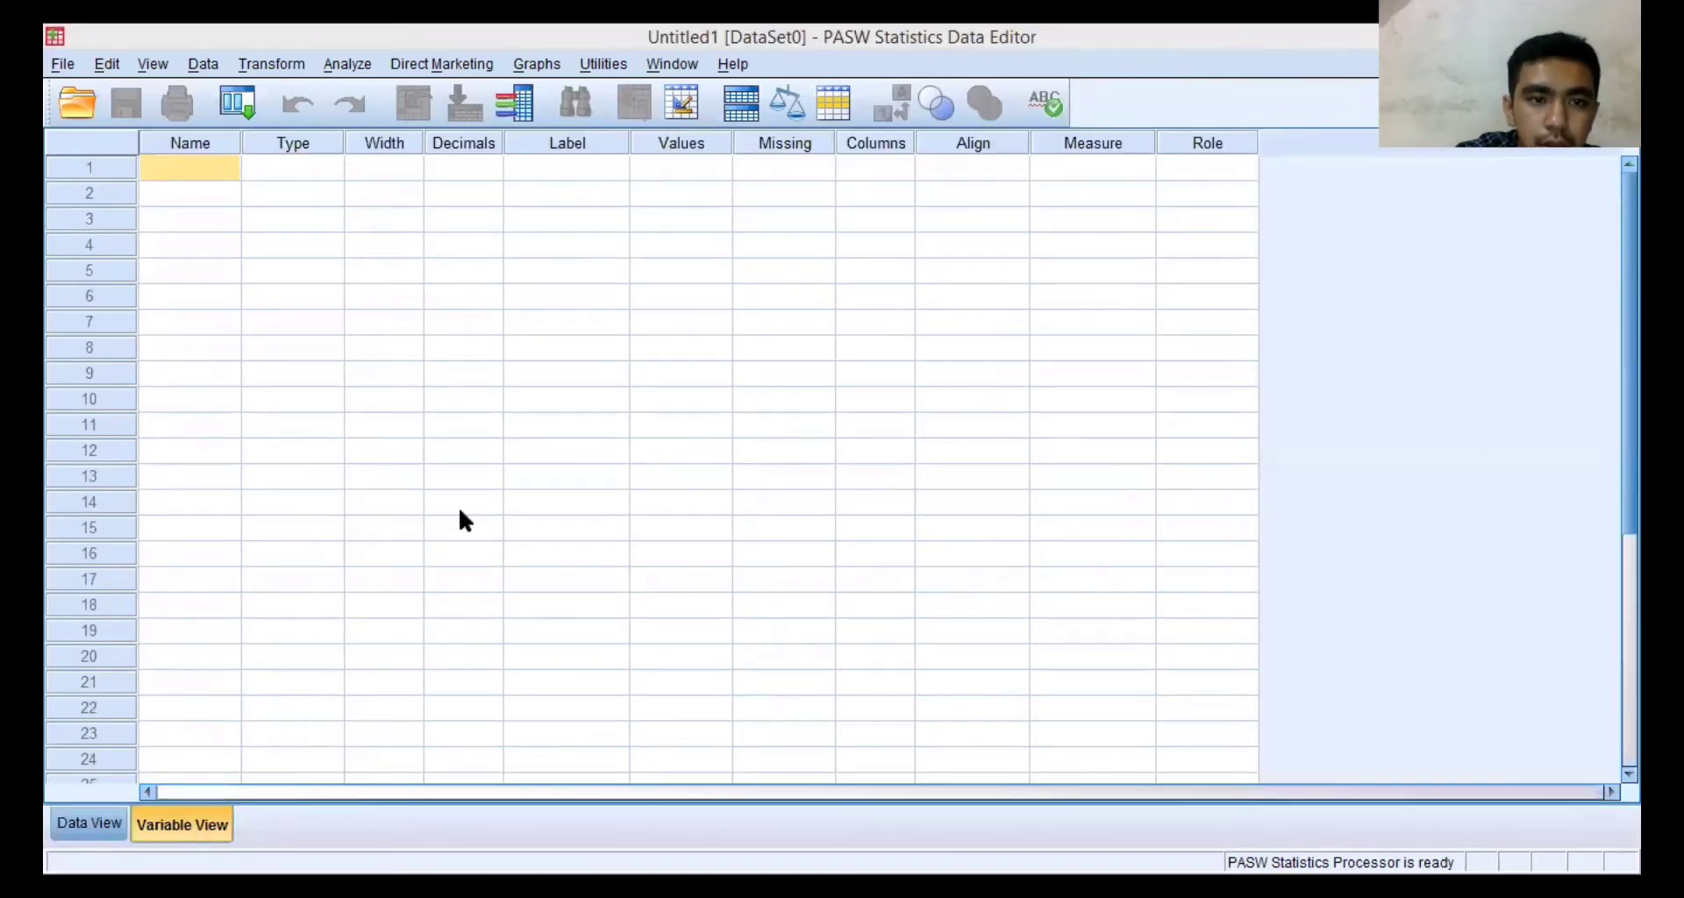
left_click(212, 176)
type("it")
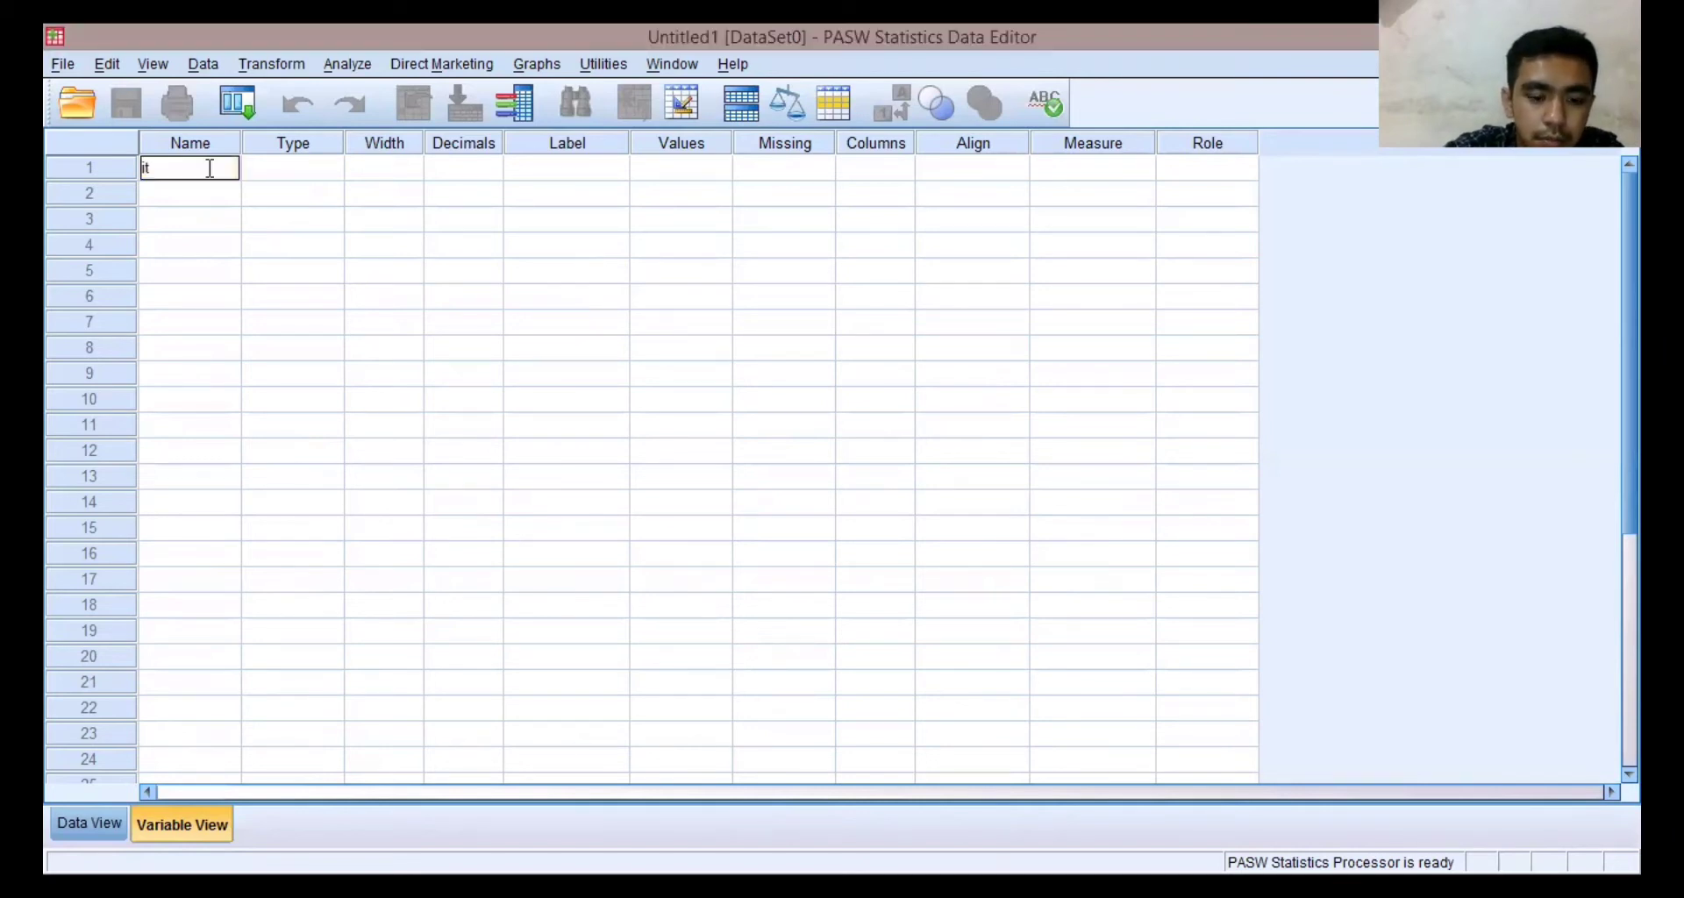
type("em_1")
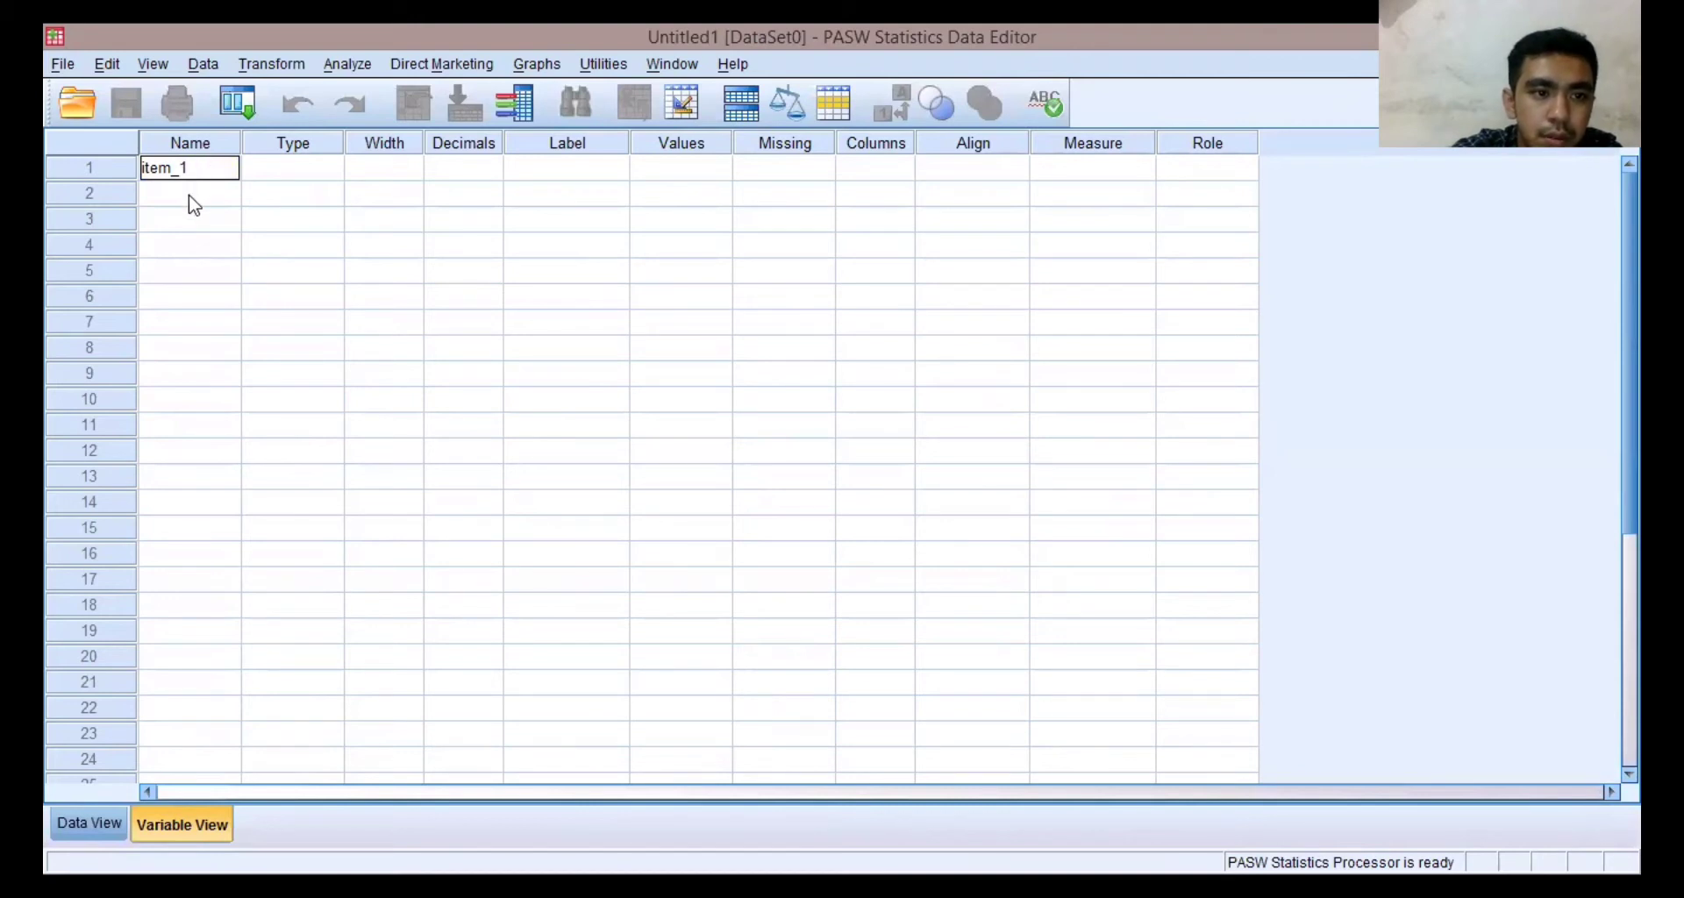
Step: Add a second variable named item_2 in the row below item_1
left_click(191, 200)
type("i")
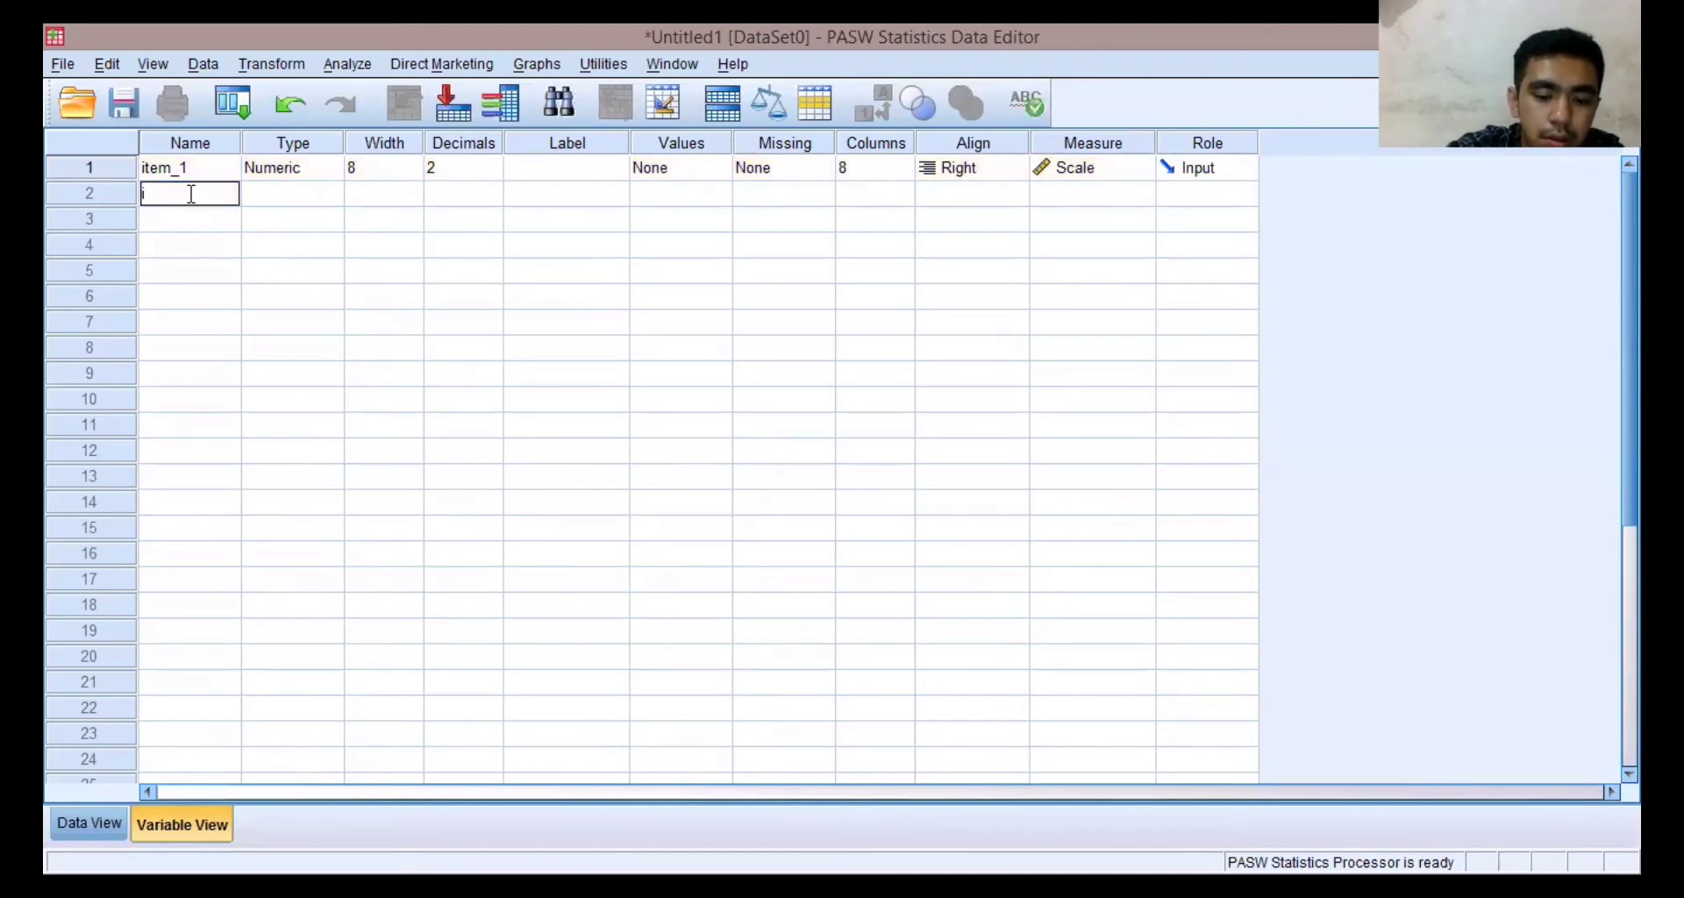
type("tem")
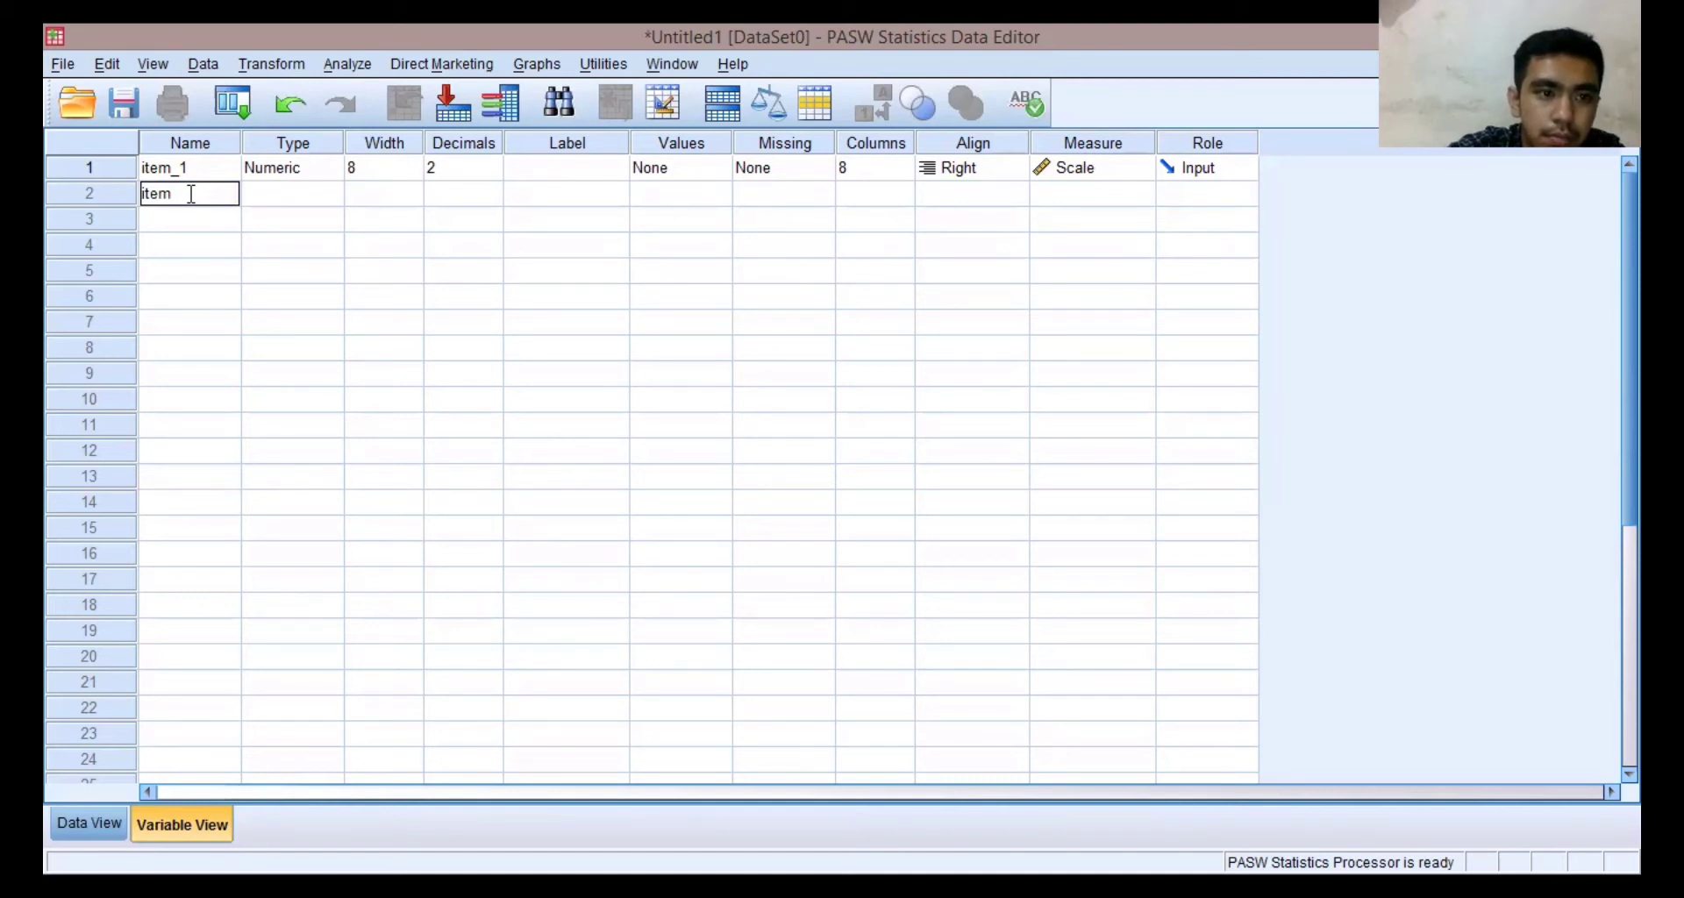
left_click_drag(191, 194, 149, 194)
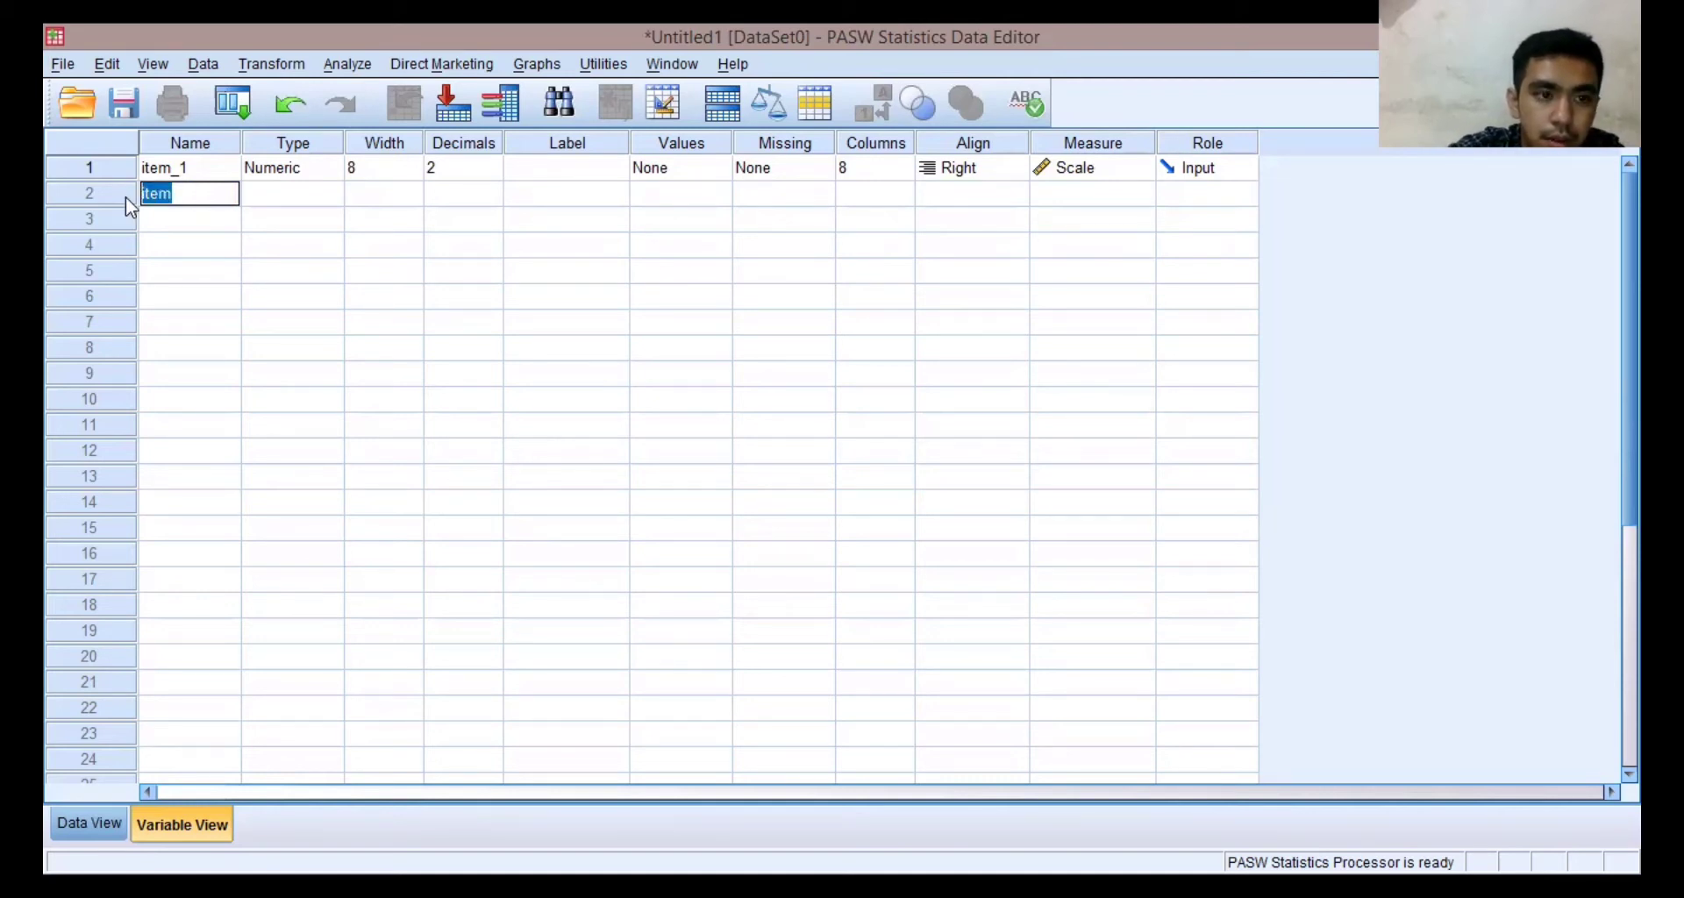
left_click(198, 201)
type("_2")
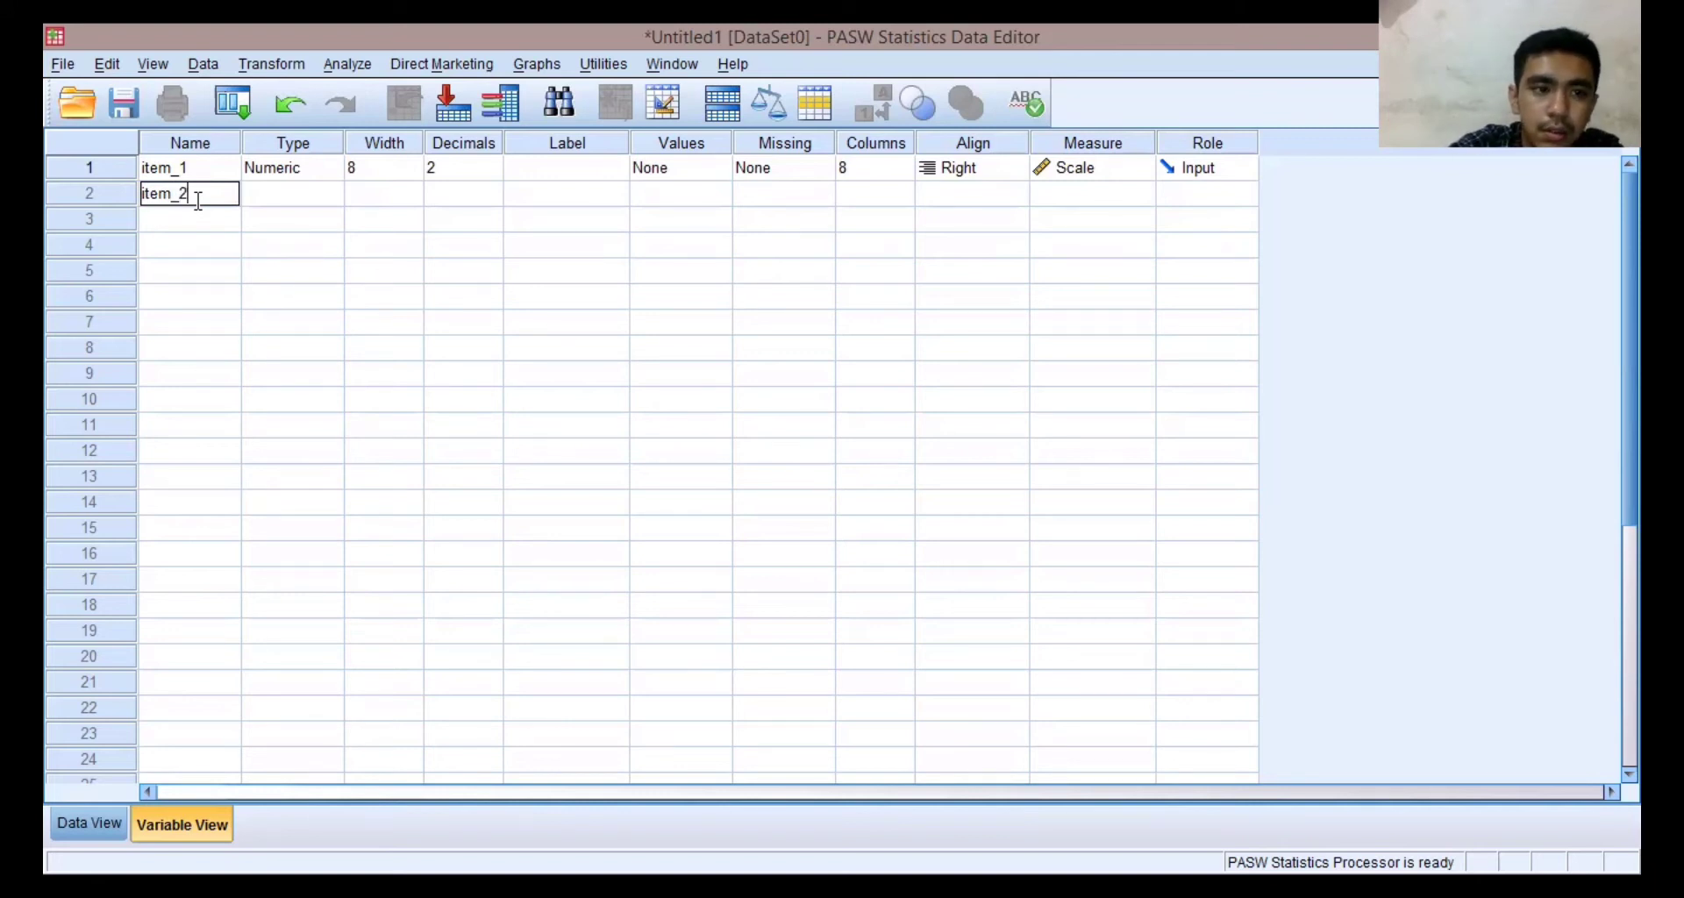
key("Return")
Step: Add a third variable named item_3 in the row below item_2
left_click(204, 224)
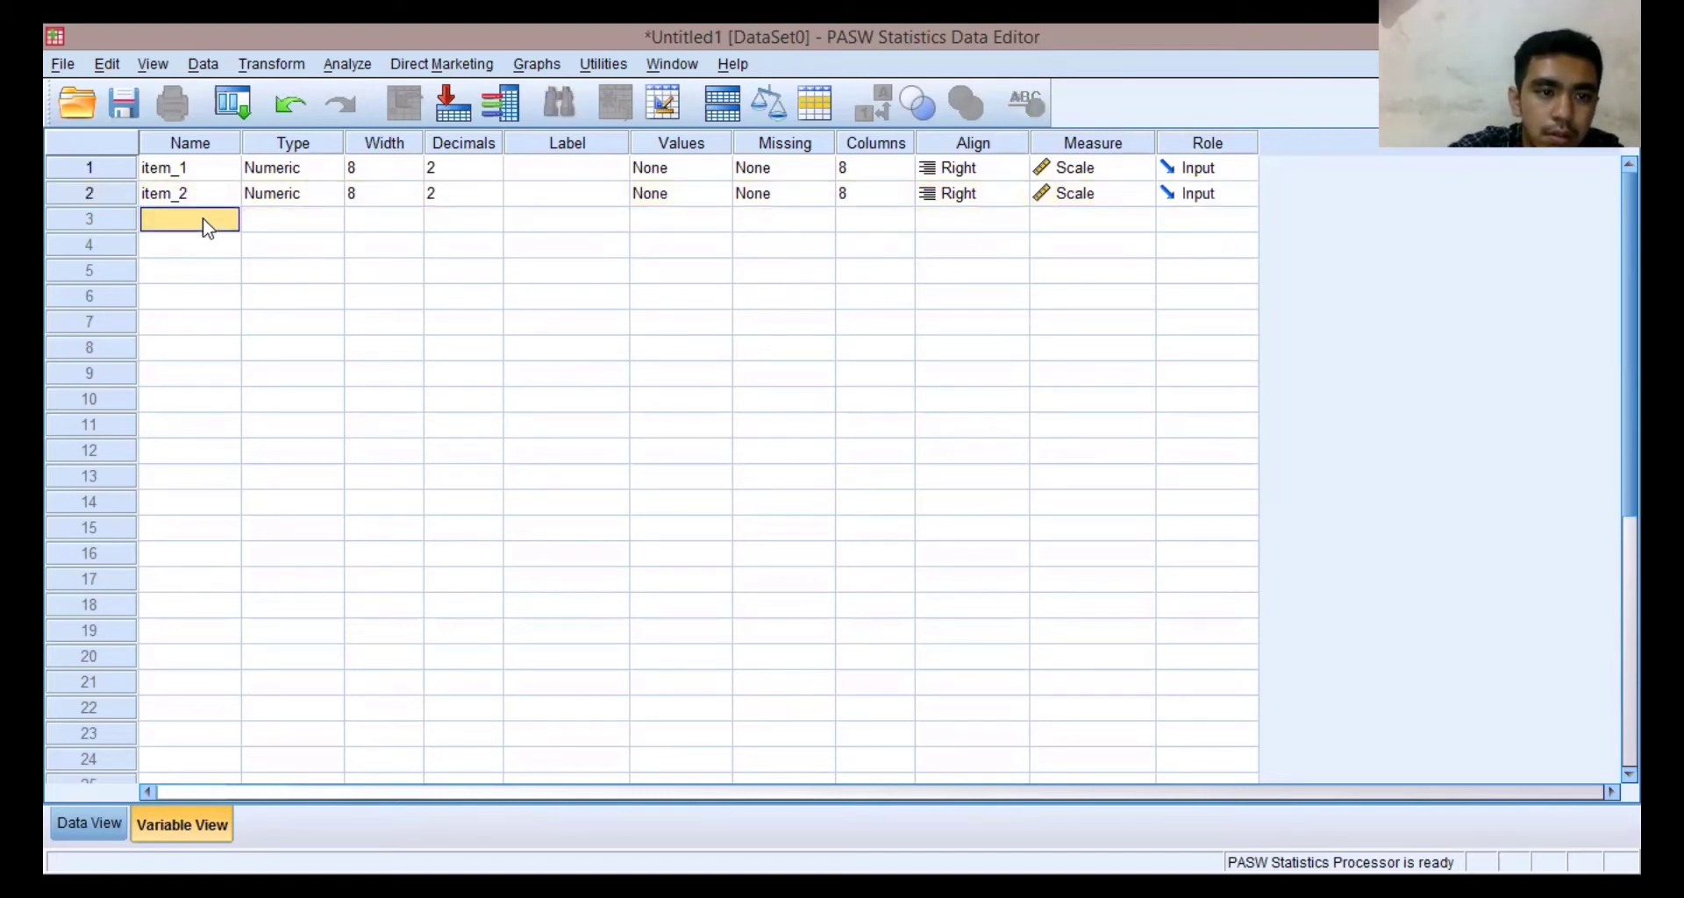
type("item")
left_click(206, 224)
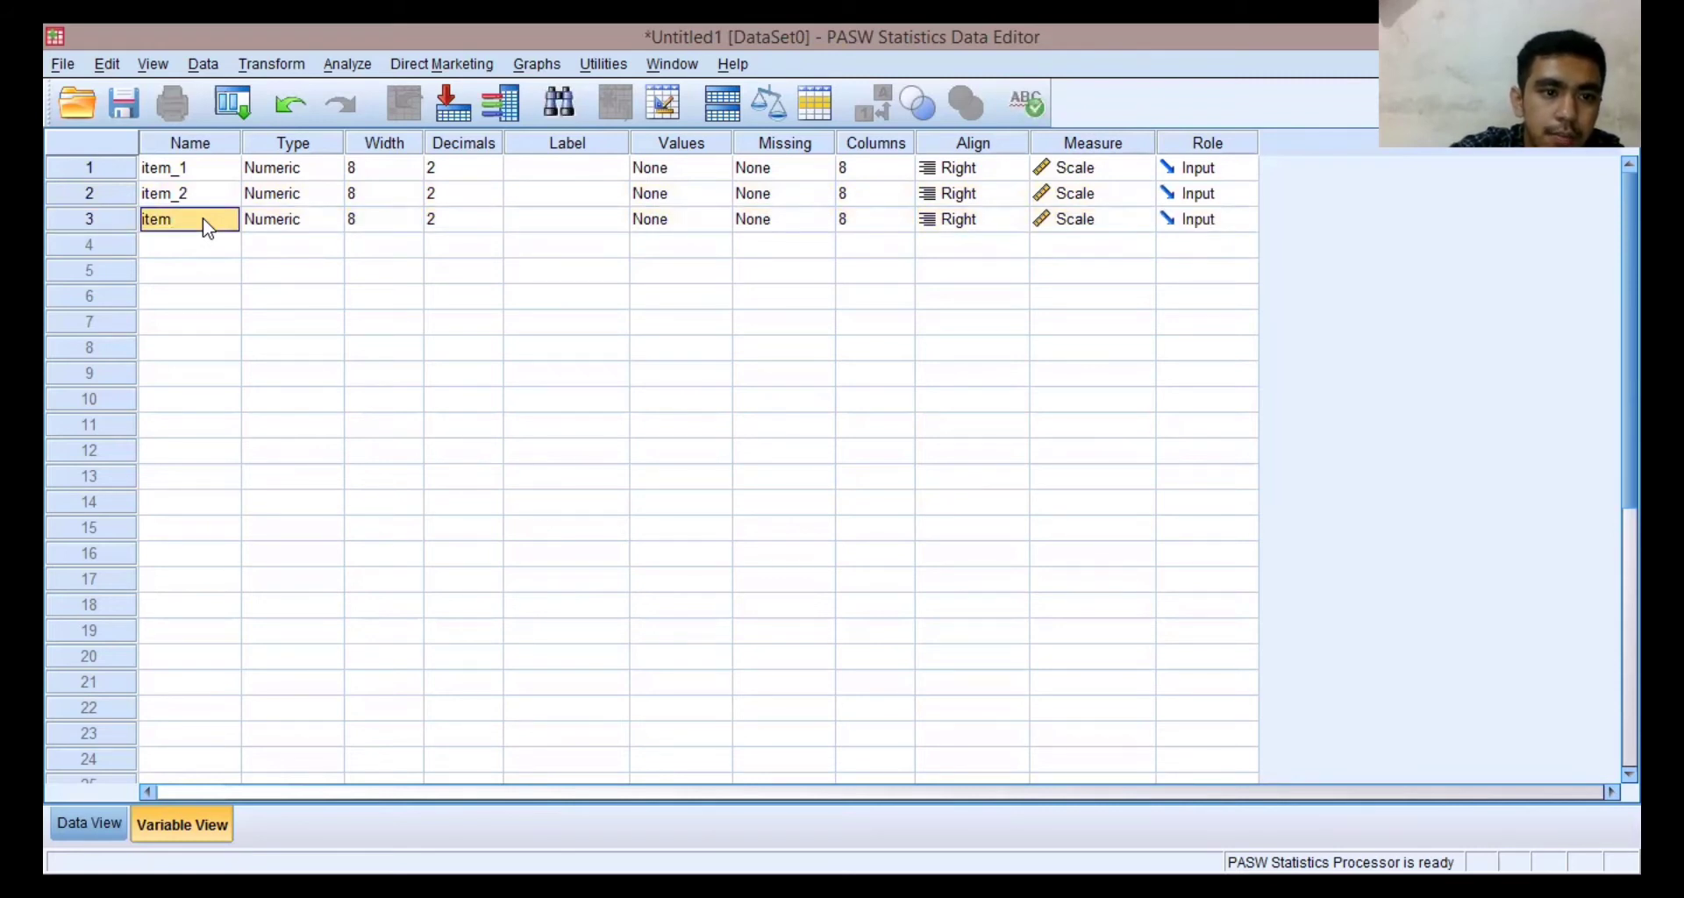
double_click(176, 219)
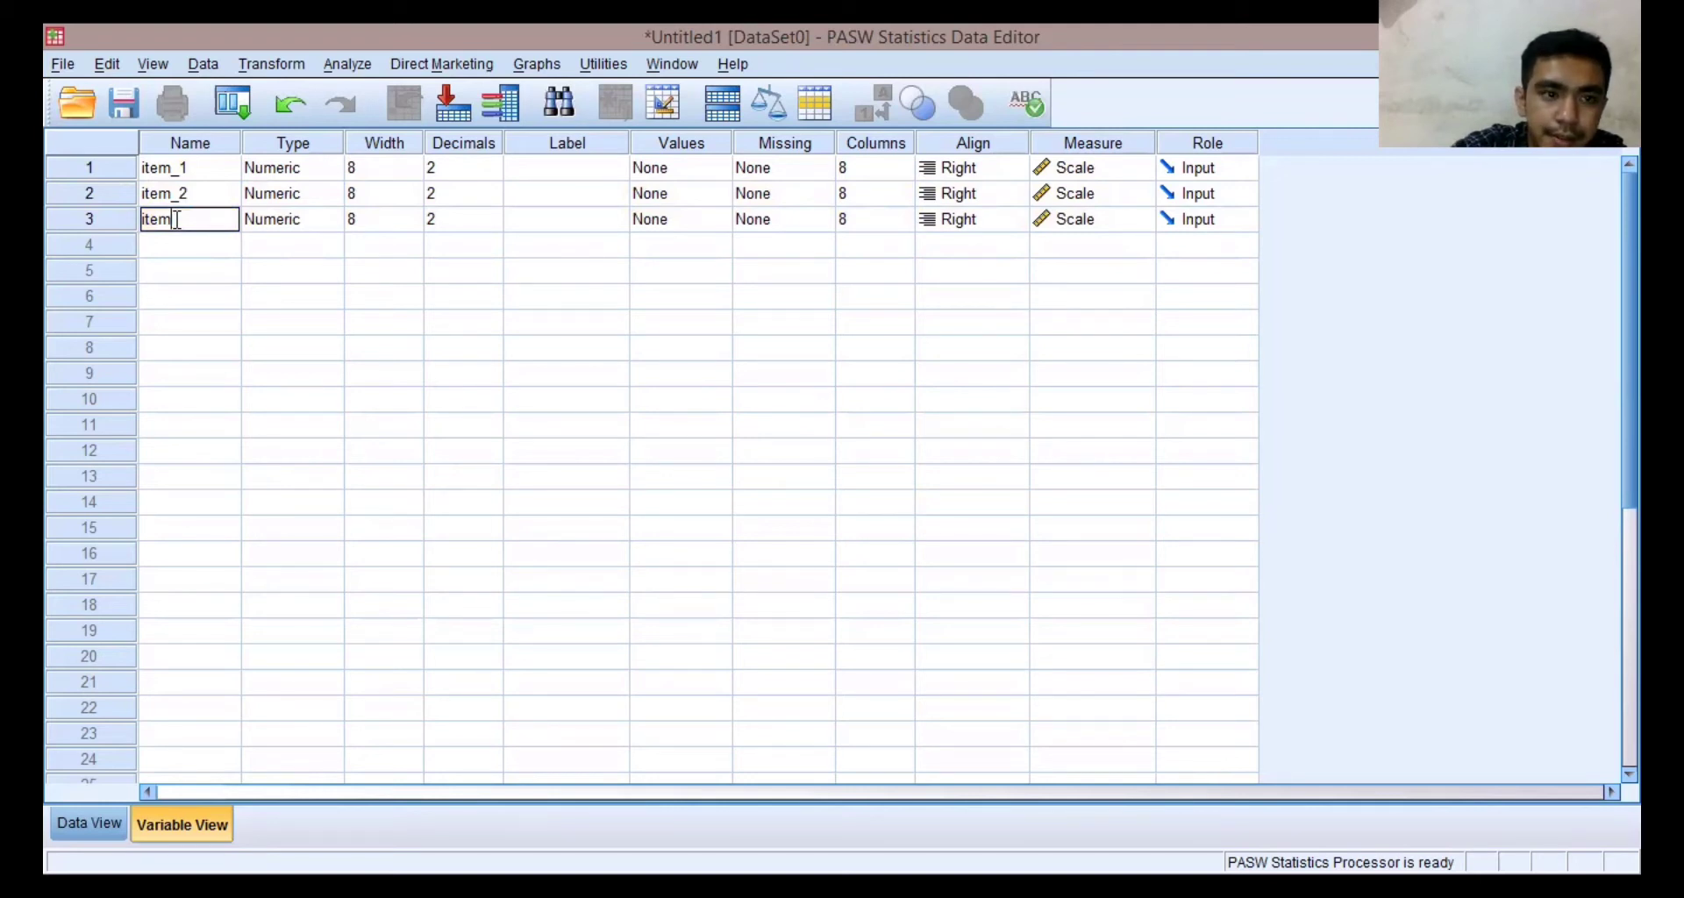
double_click(176, 220)
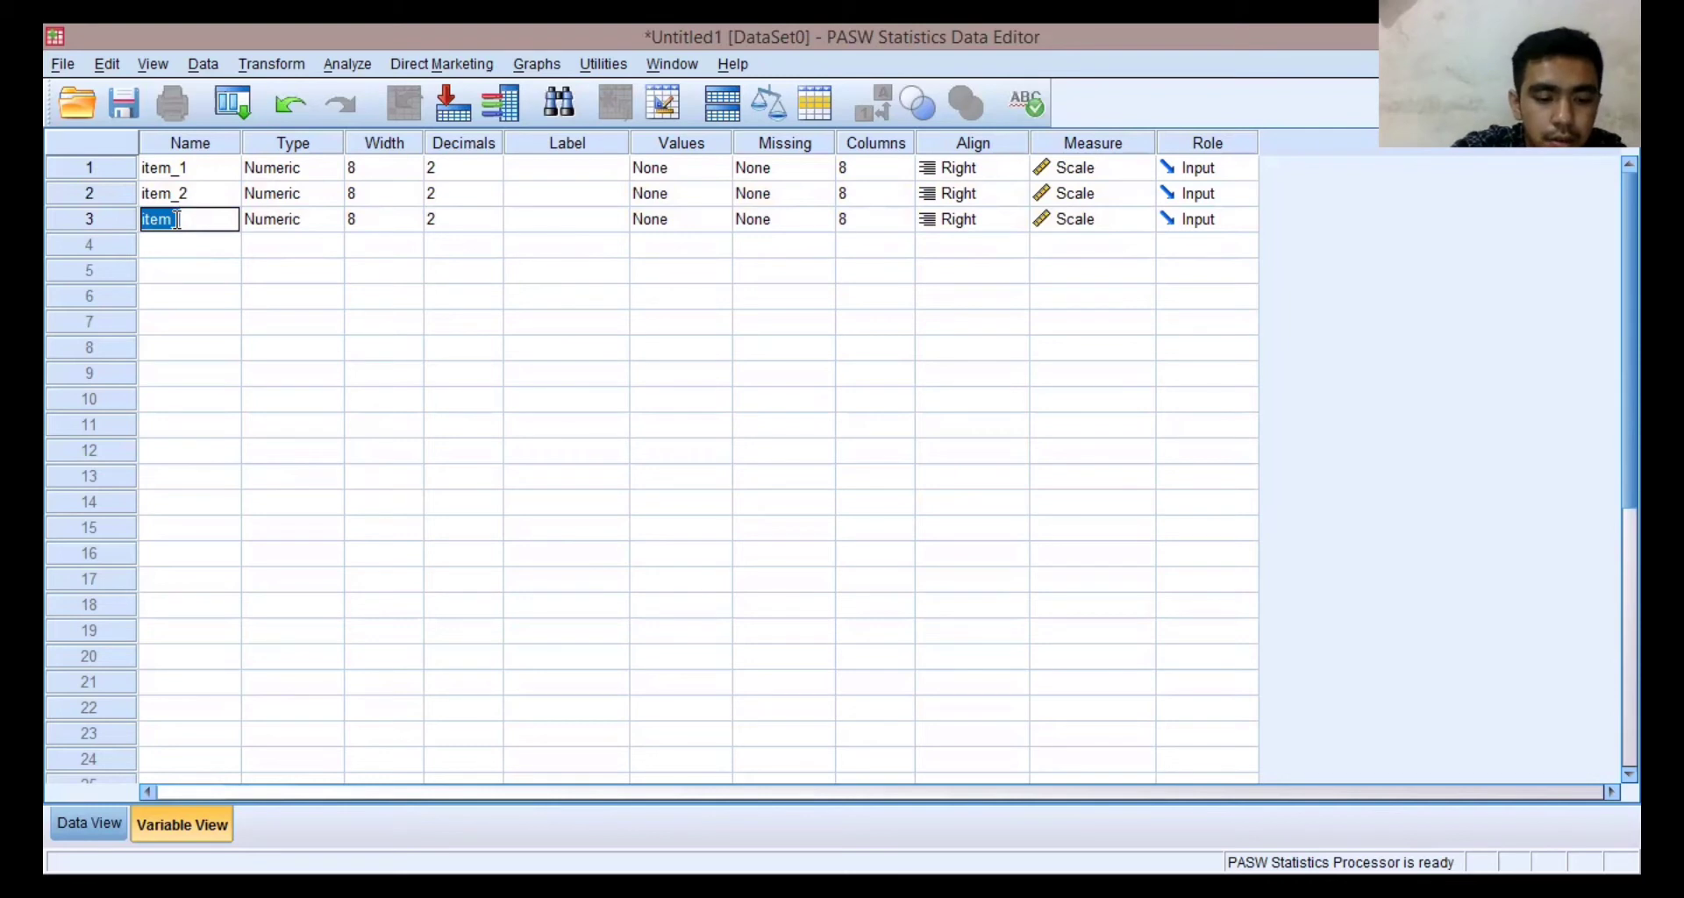
type("3")
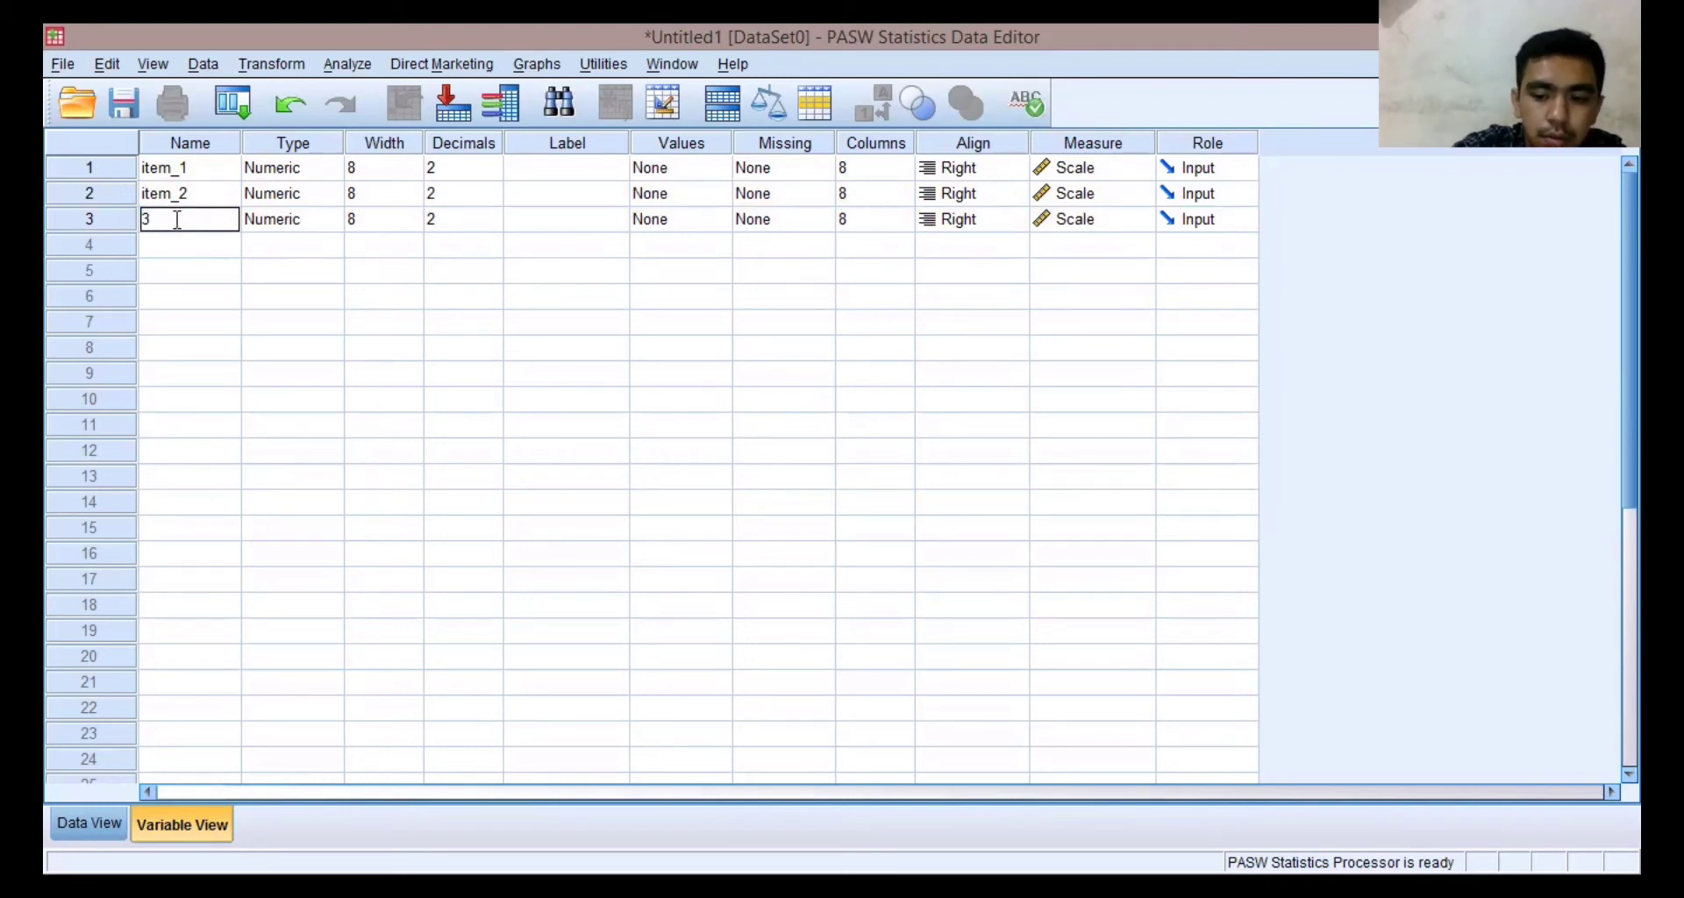
key("BackSpace")
type("item")
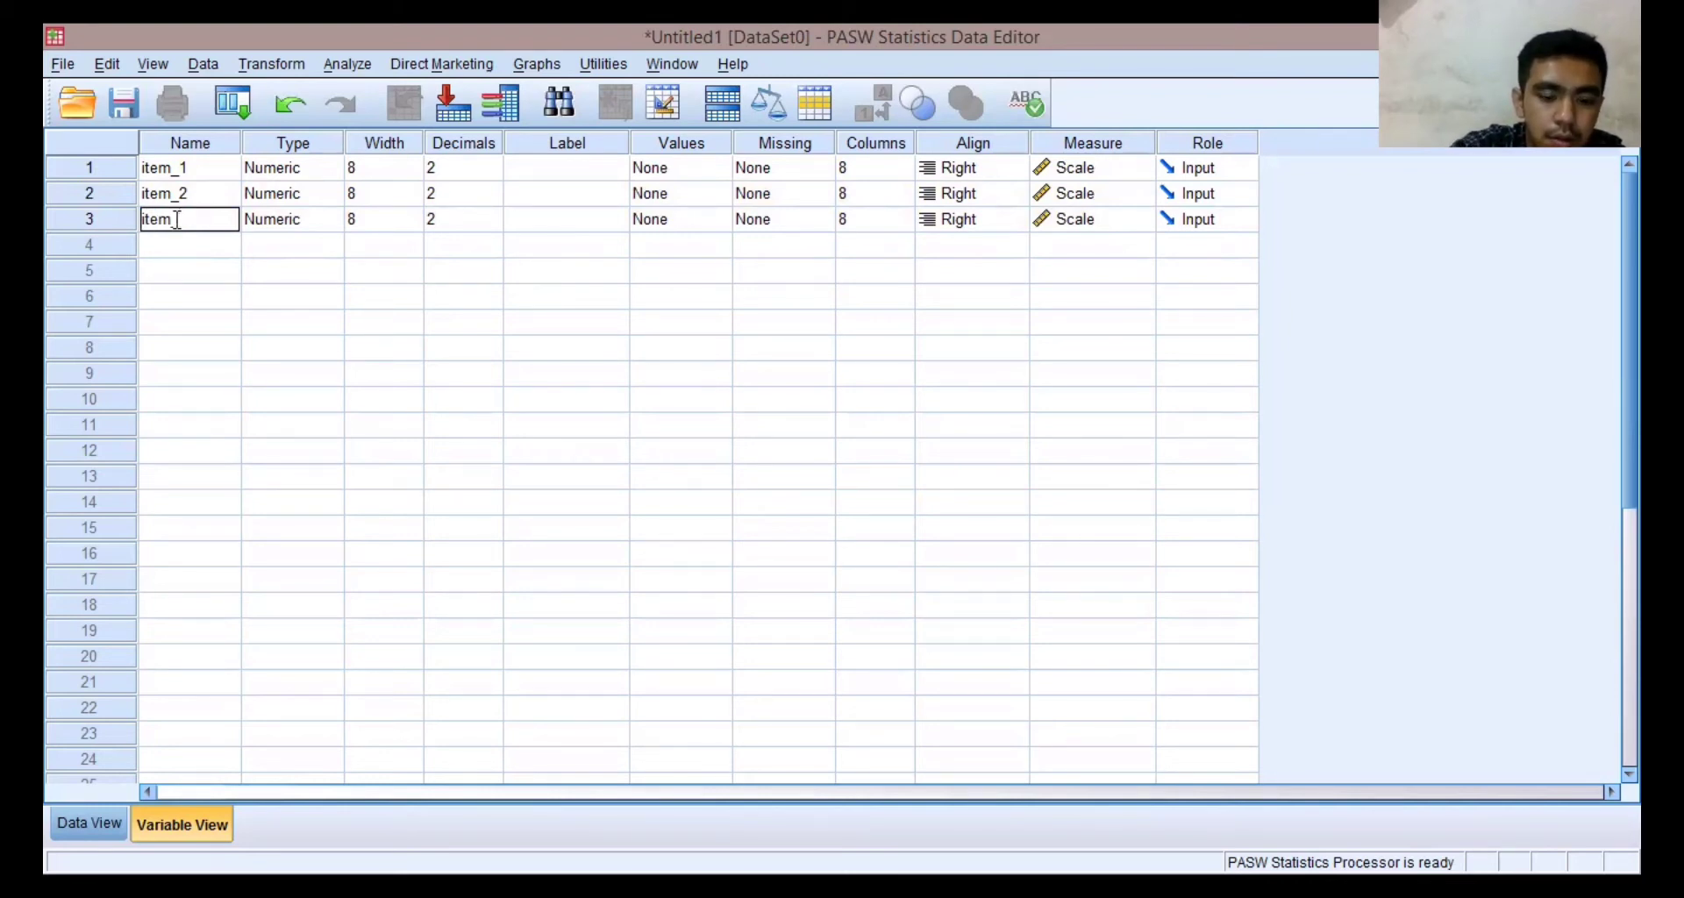
type("_3")
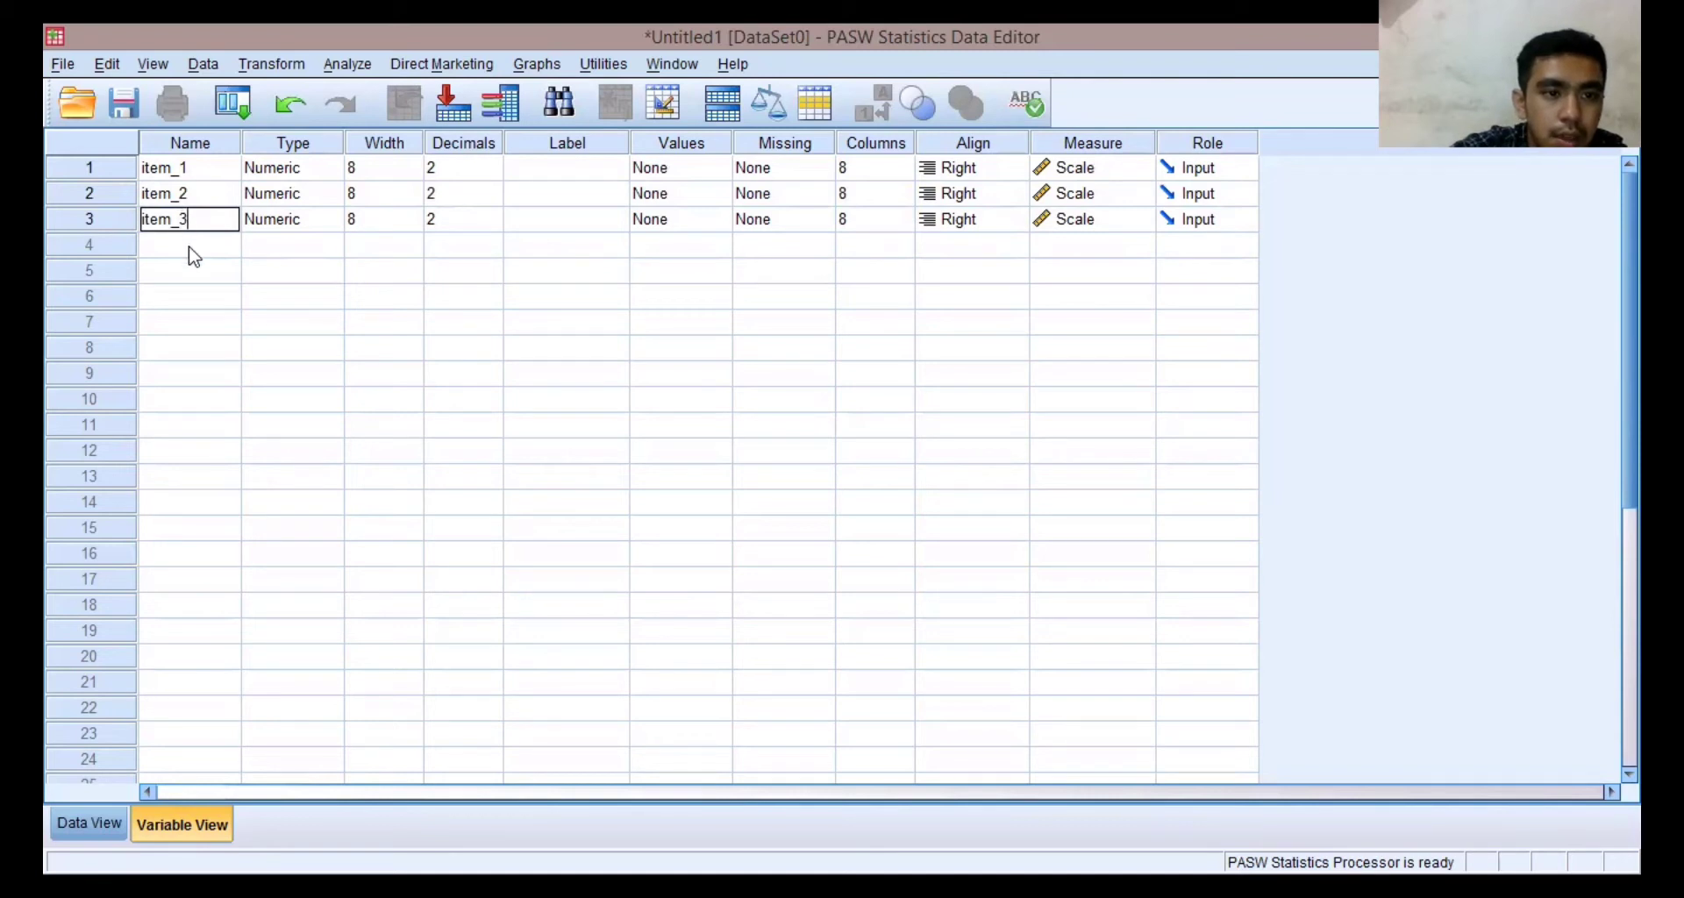
Step: Add a fourth variable named item_4 in the row below item_3
left_click(193, 252)
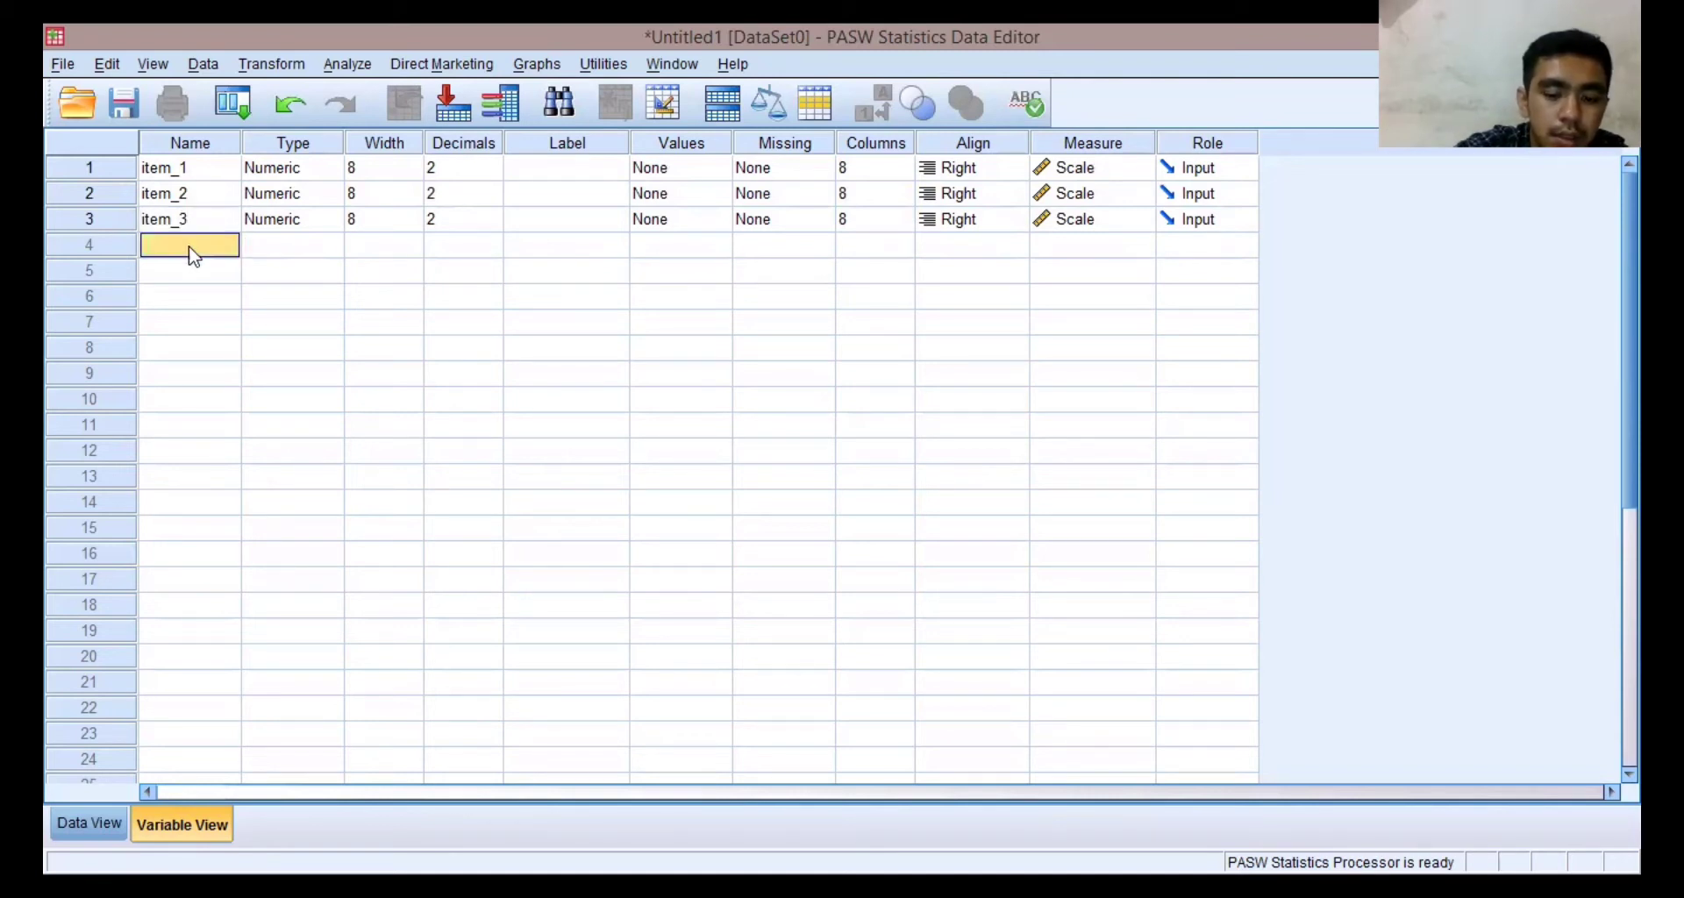
type("item_")
key("Return")
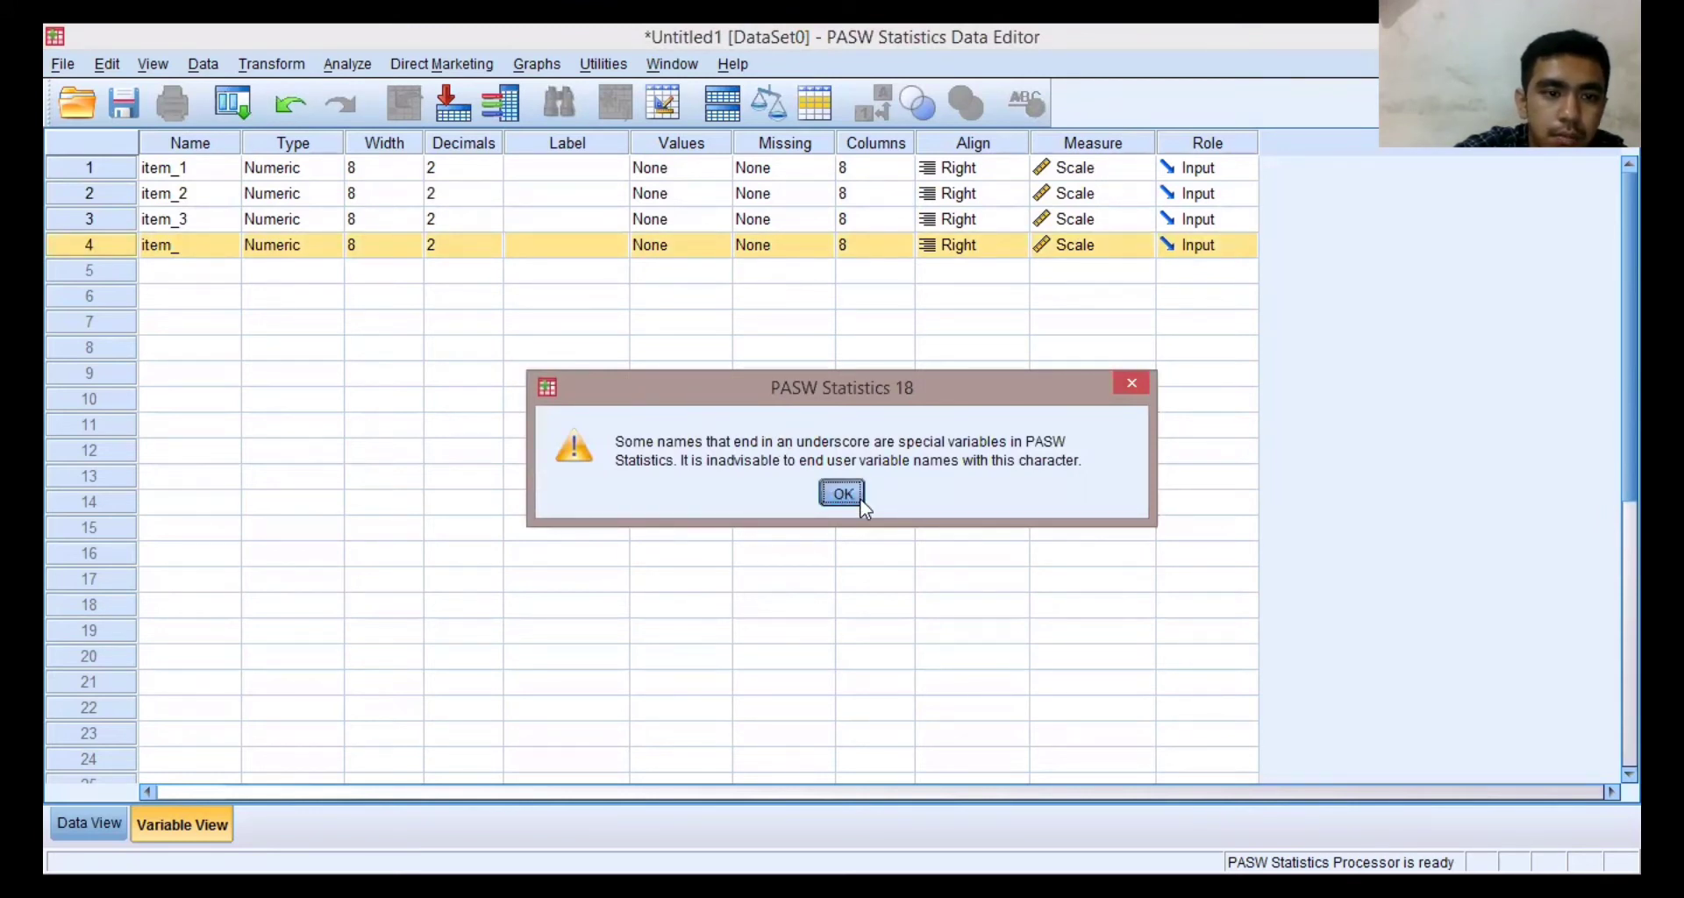
left_click(857, 496)
left_click(211, 253)
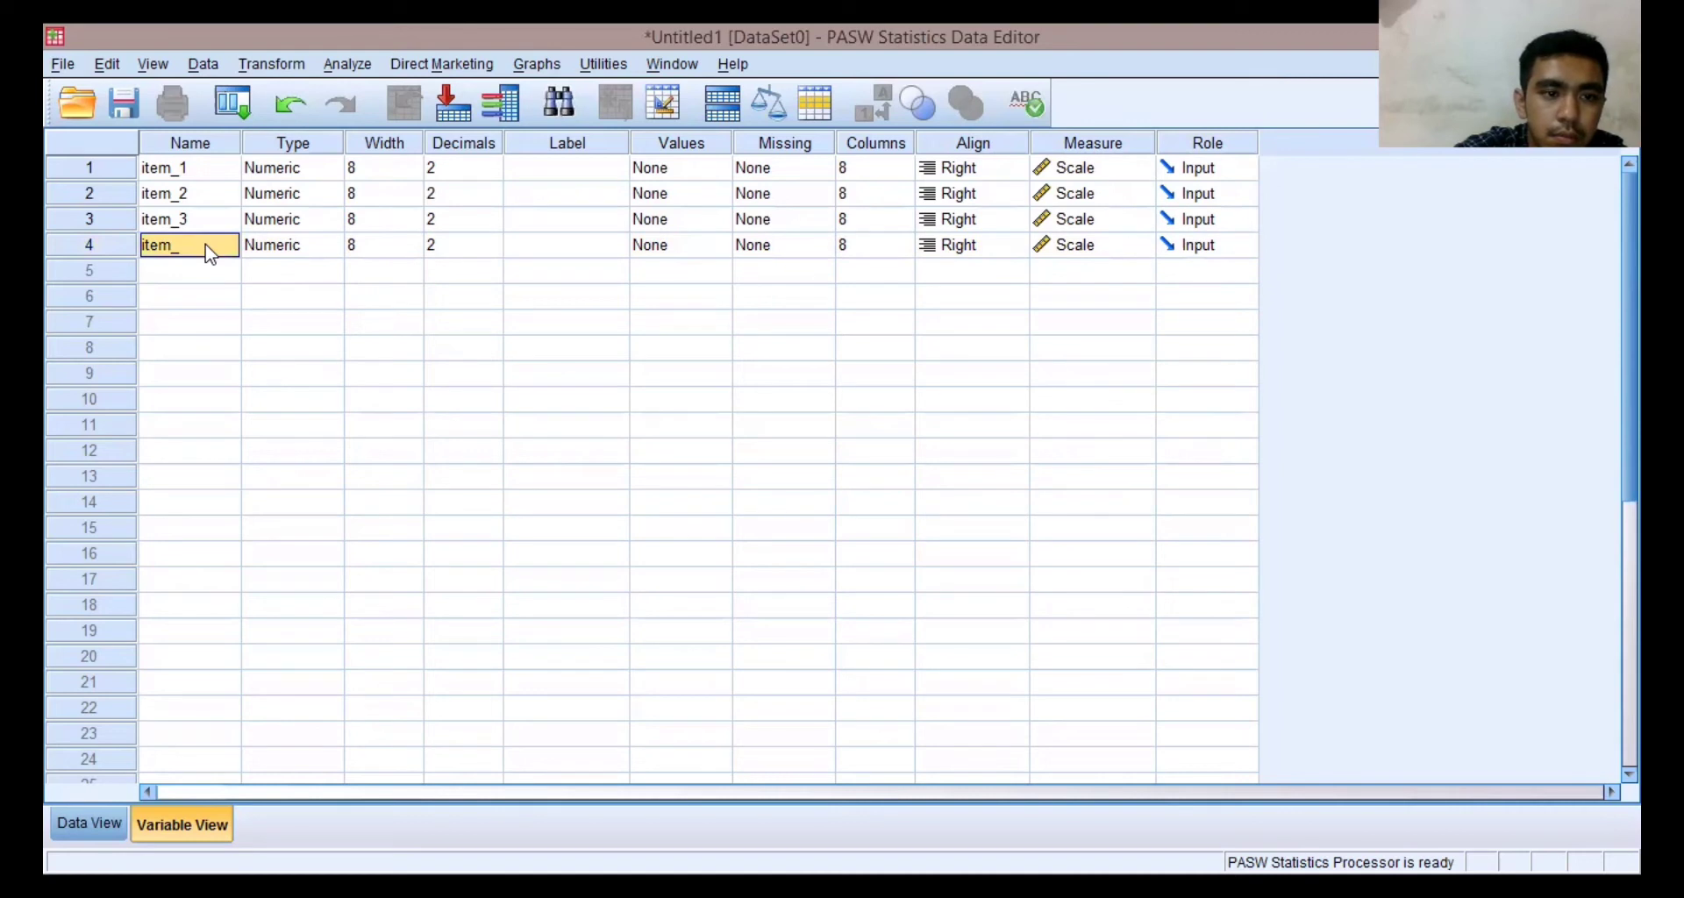
double_click(191, 247)
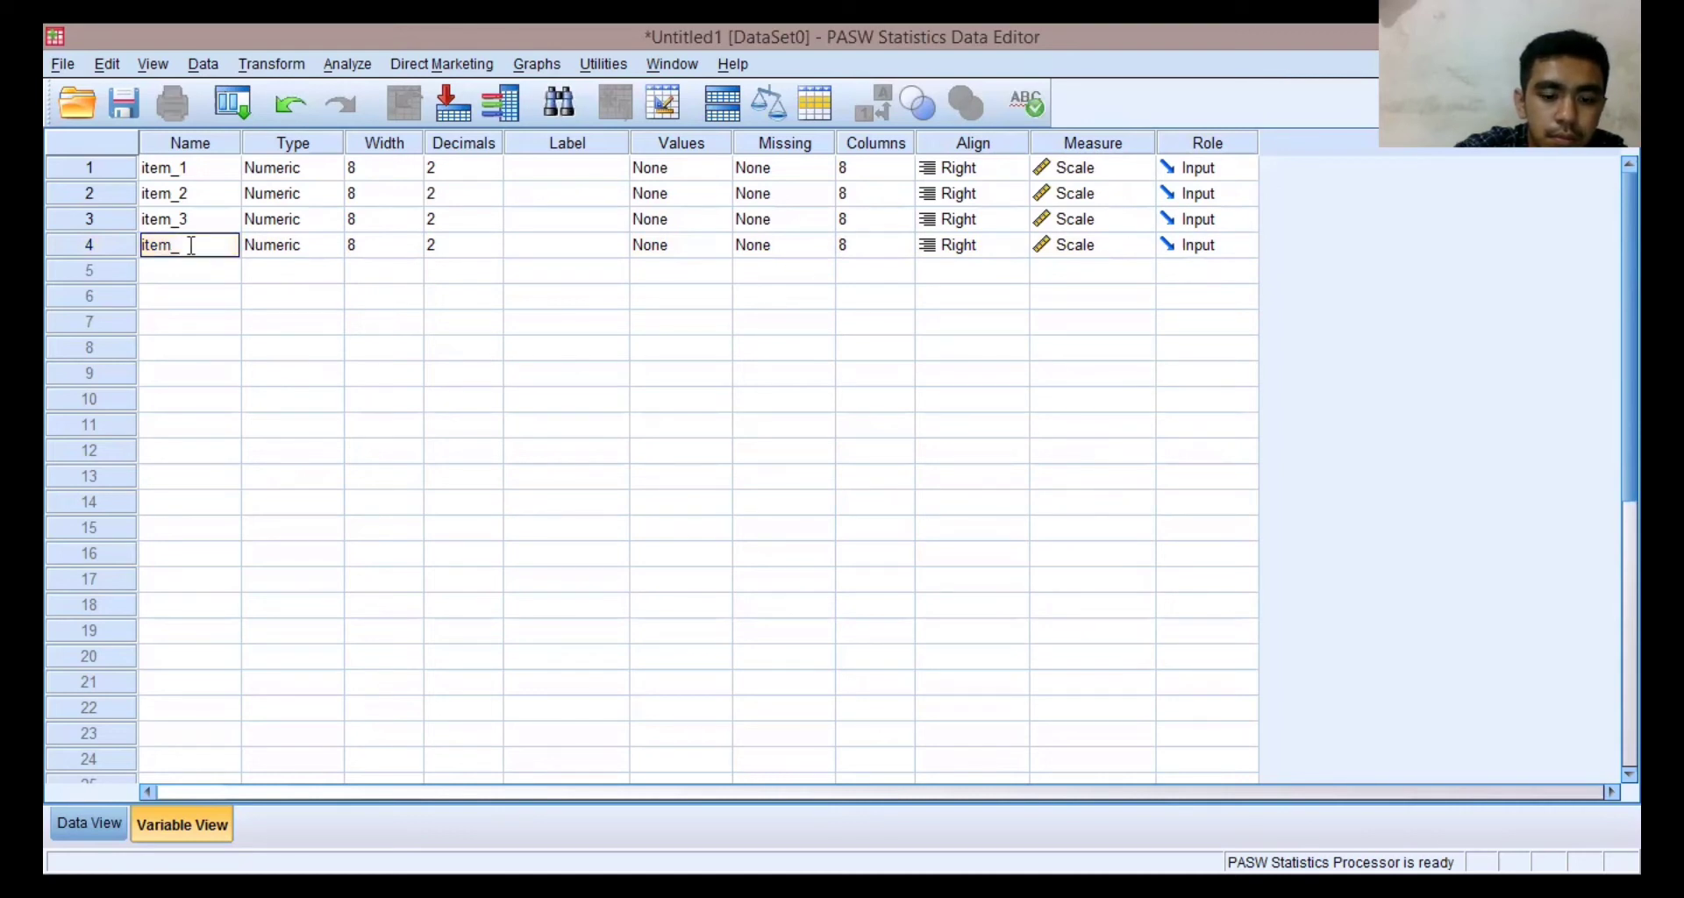
type("4")
Step: Add the variables item_5 and item_6 in rows 5 and 6
left_click(185, 273)
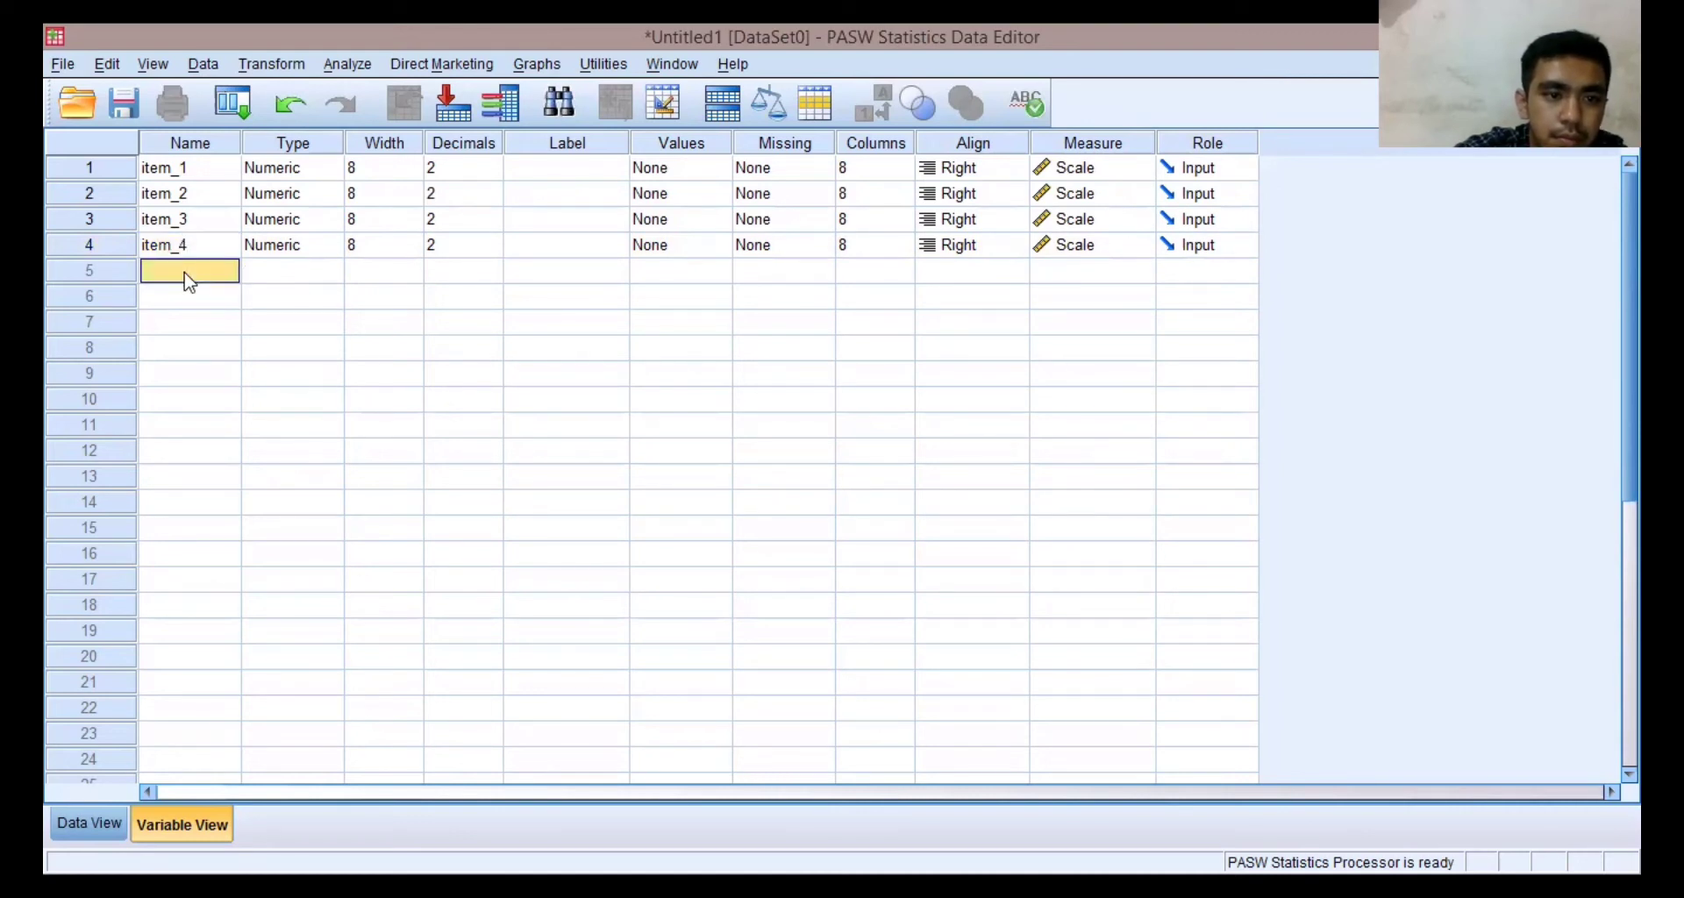
double_click(186, 275)
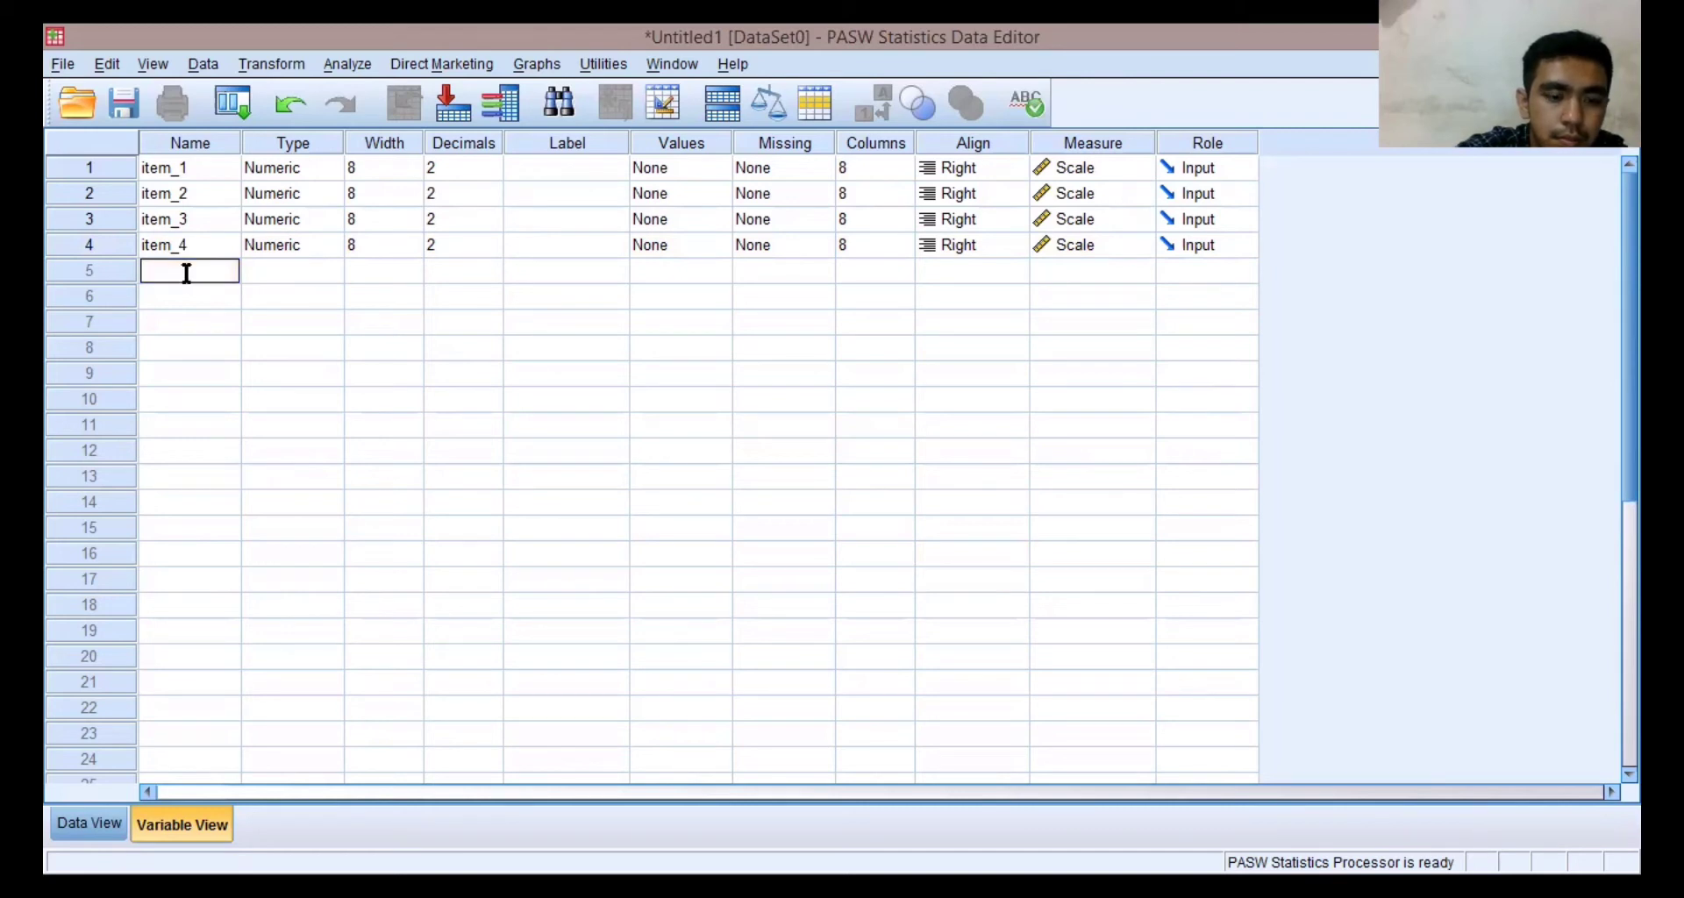
type("item_5")
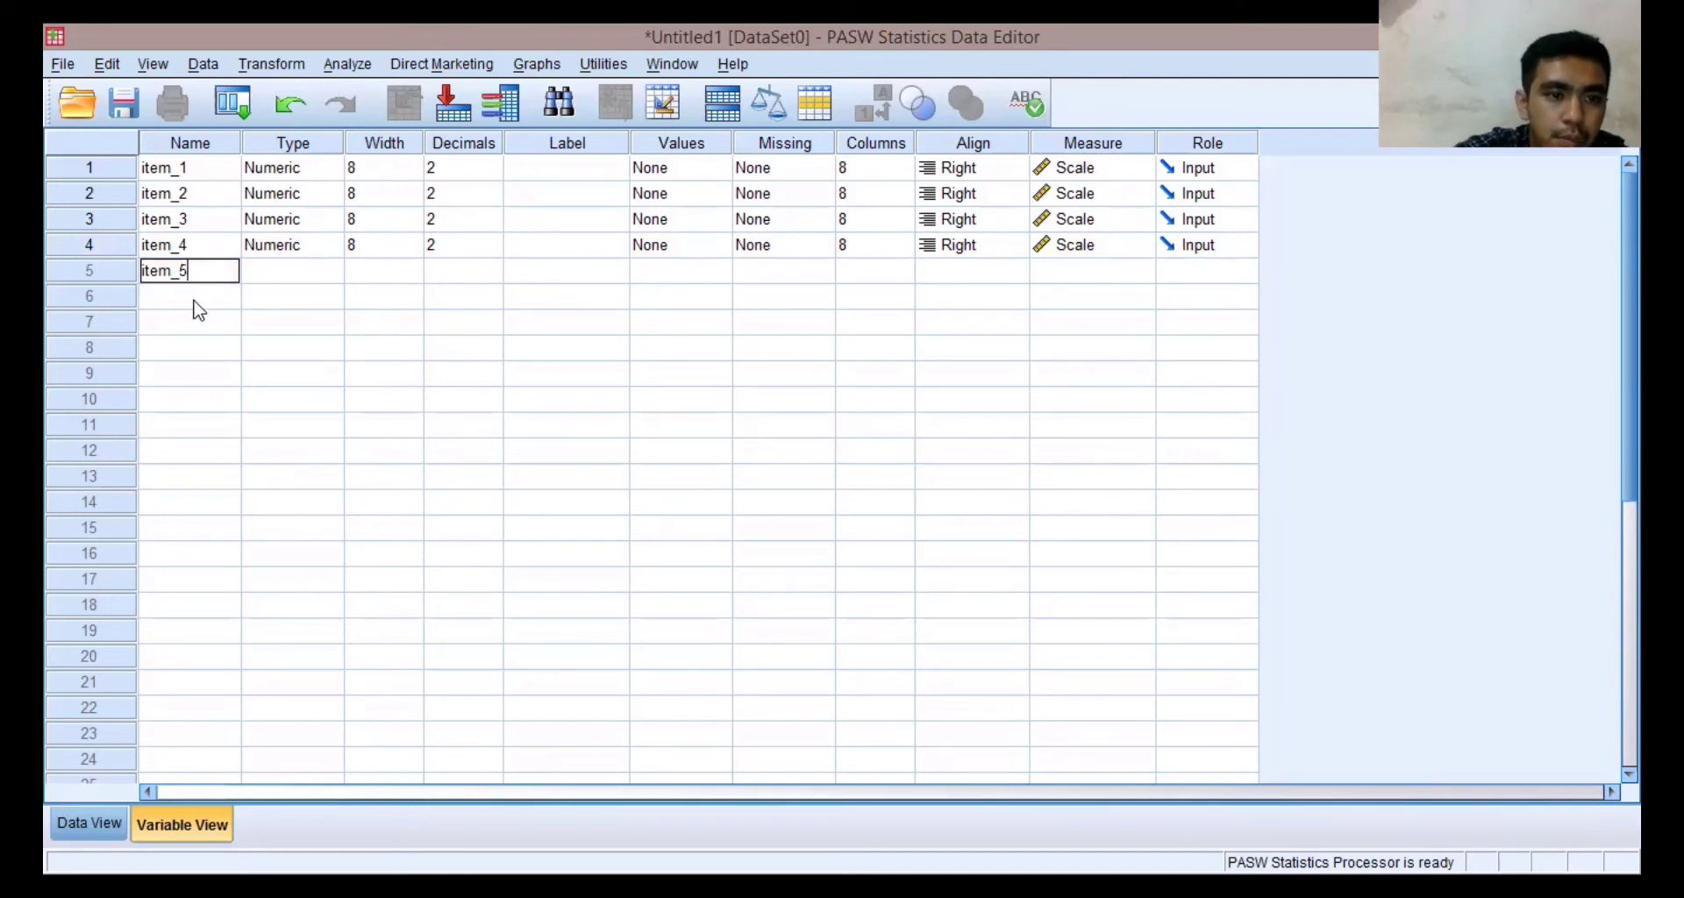
double_click(194, 301)
type("item_")
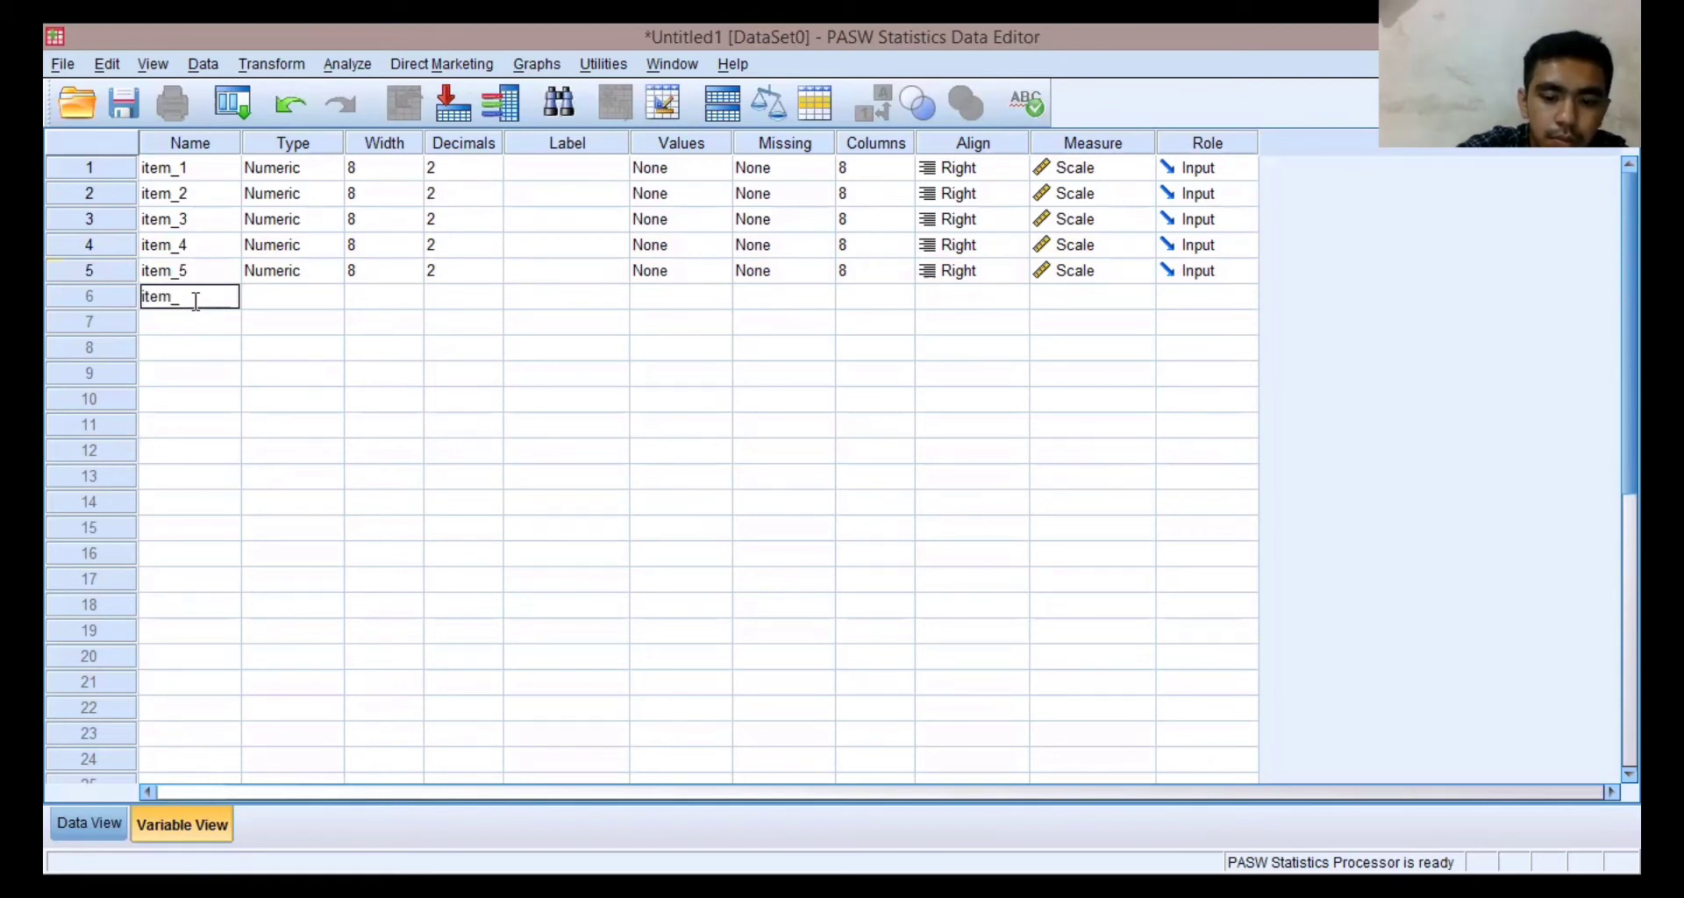
type("6")
Step: Add the variables item_7 and item_8 in rows 7 and 8
left_click(200, 317)
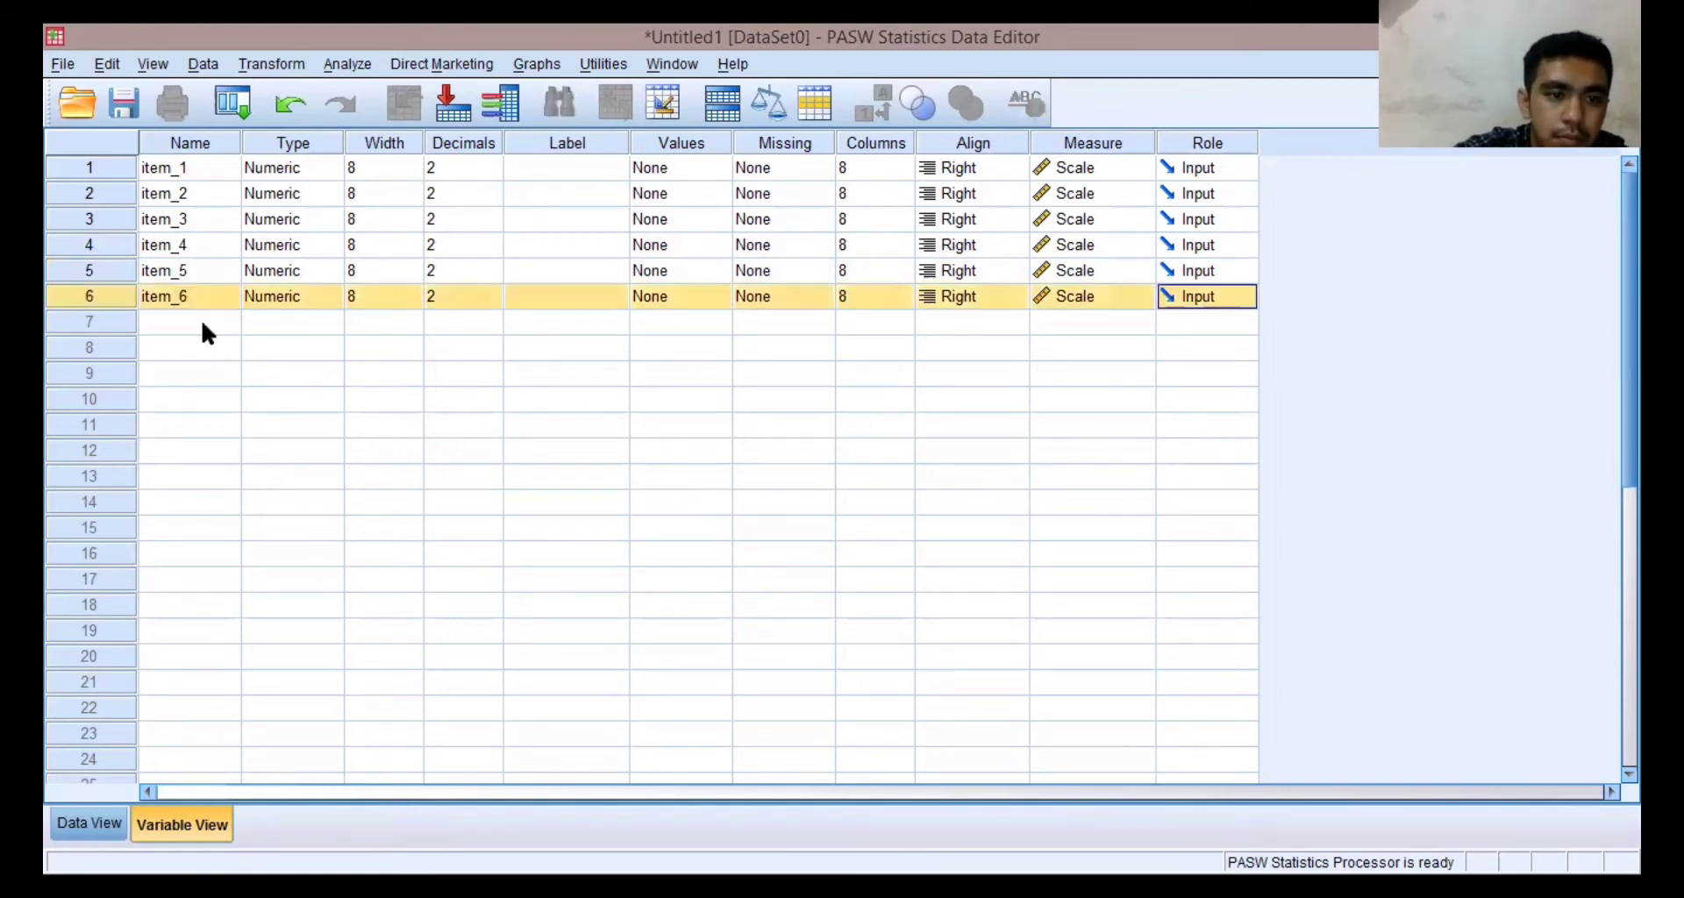
type("item_")
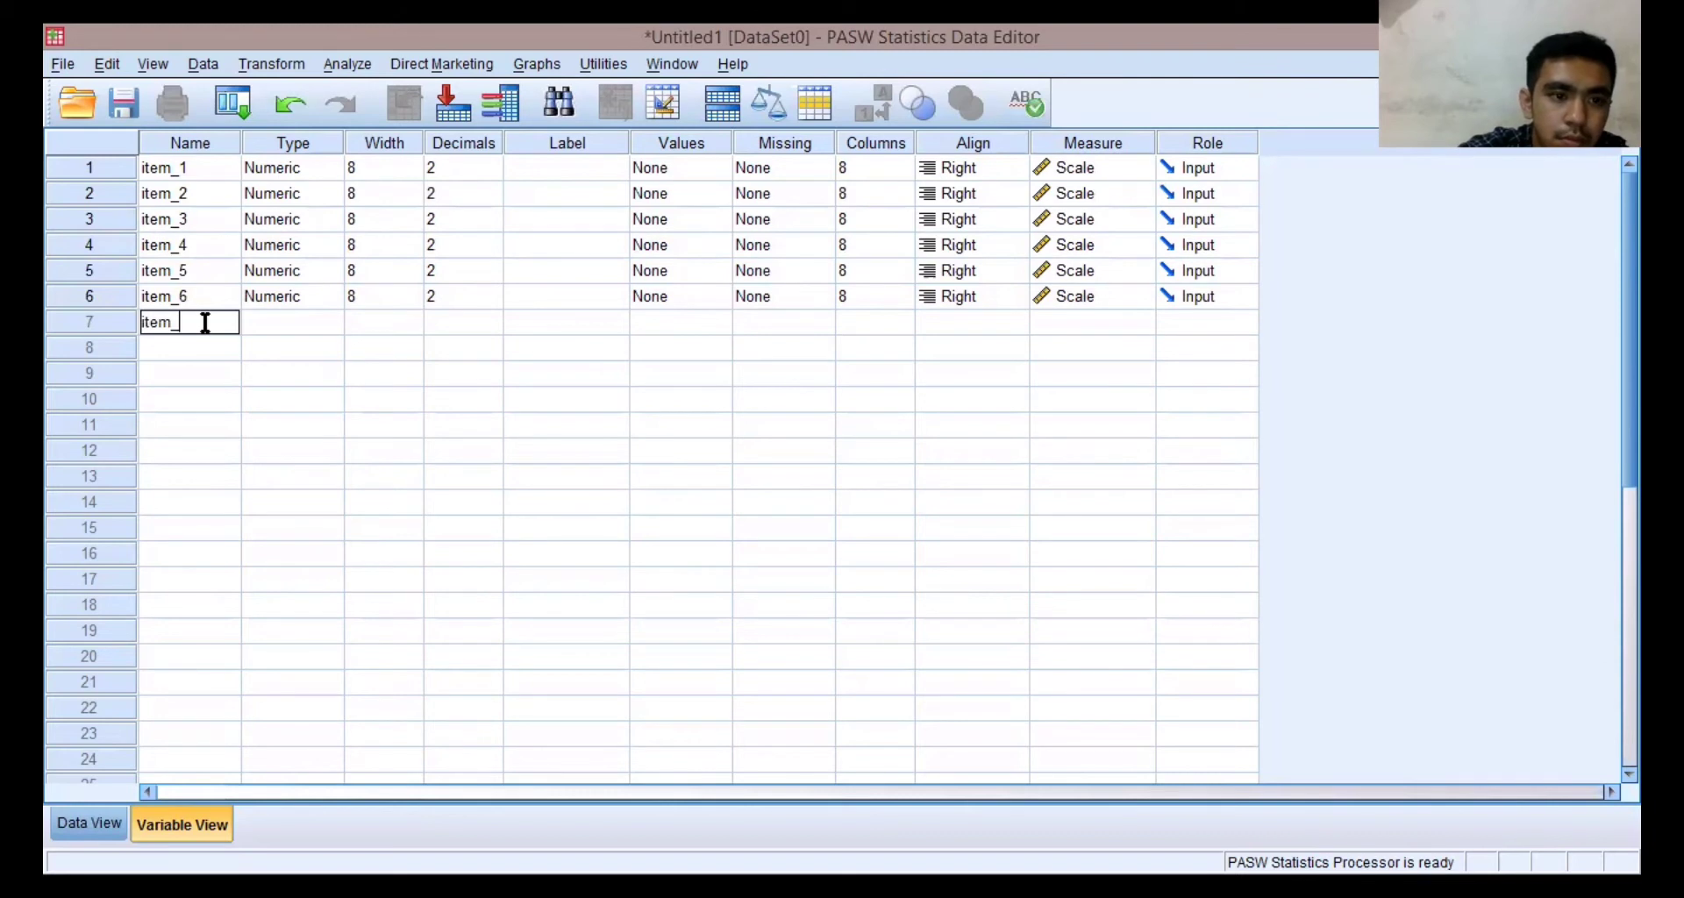
type("7")
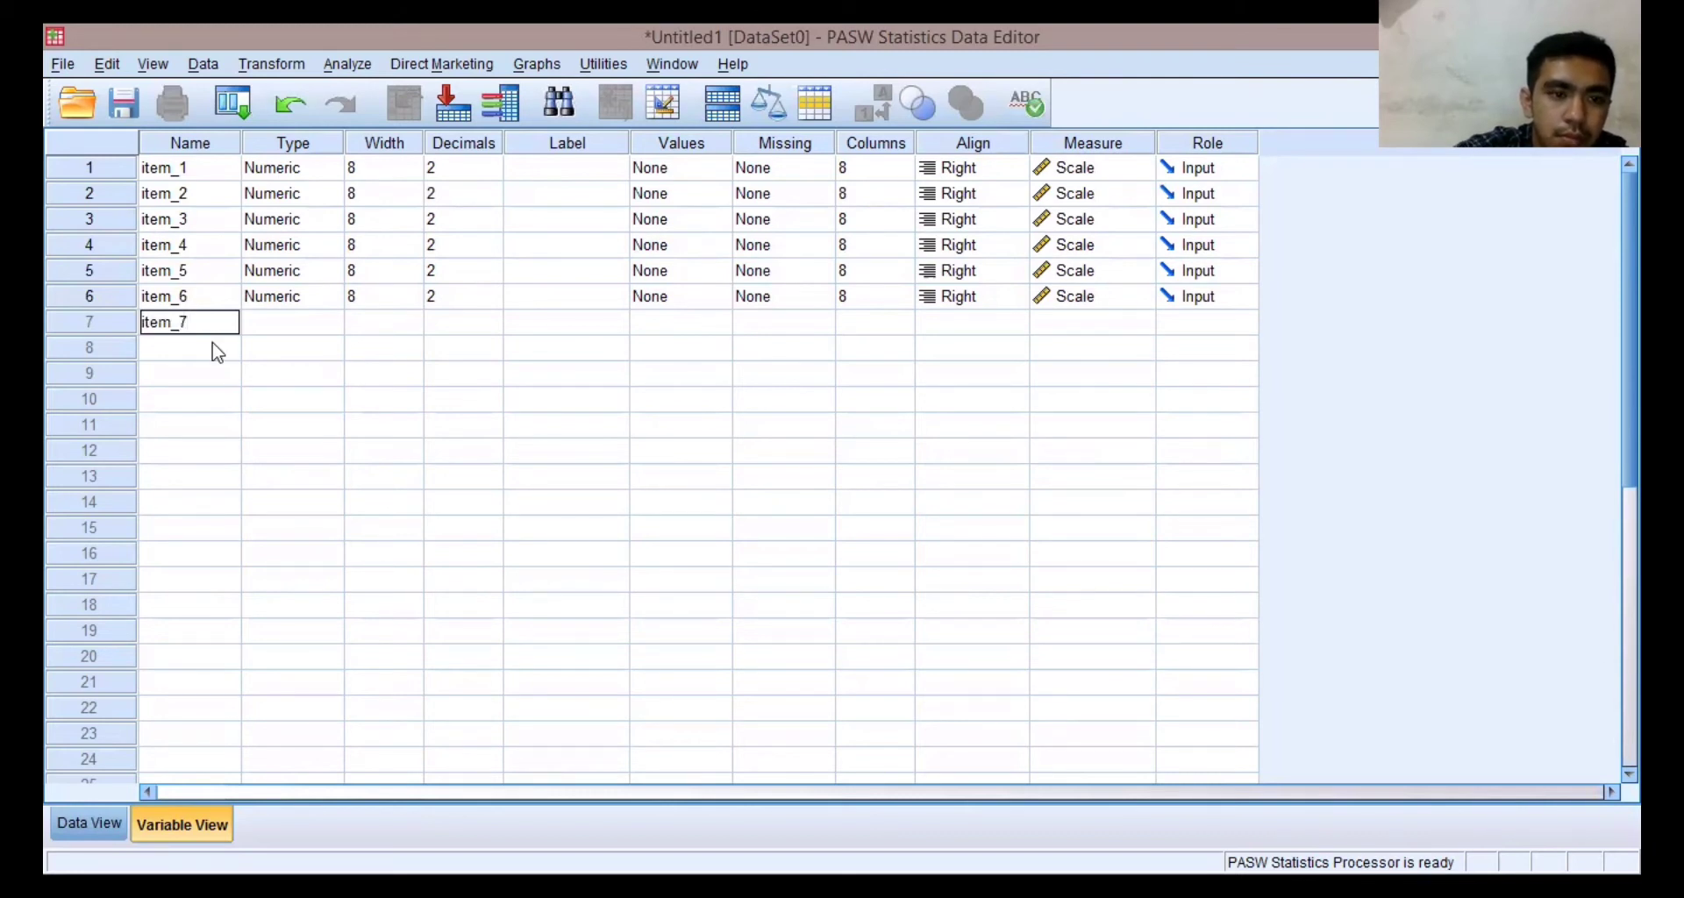
left_click(215, 344)
type("item_8")
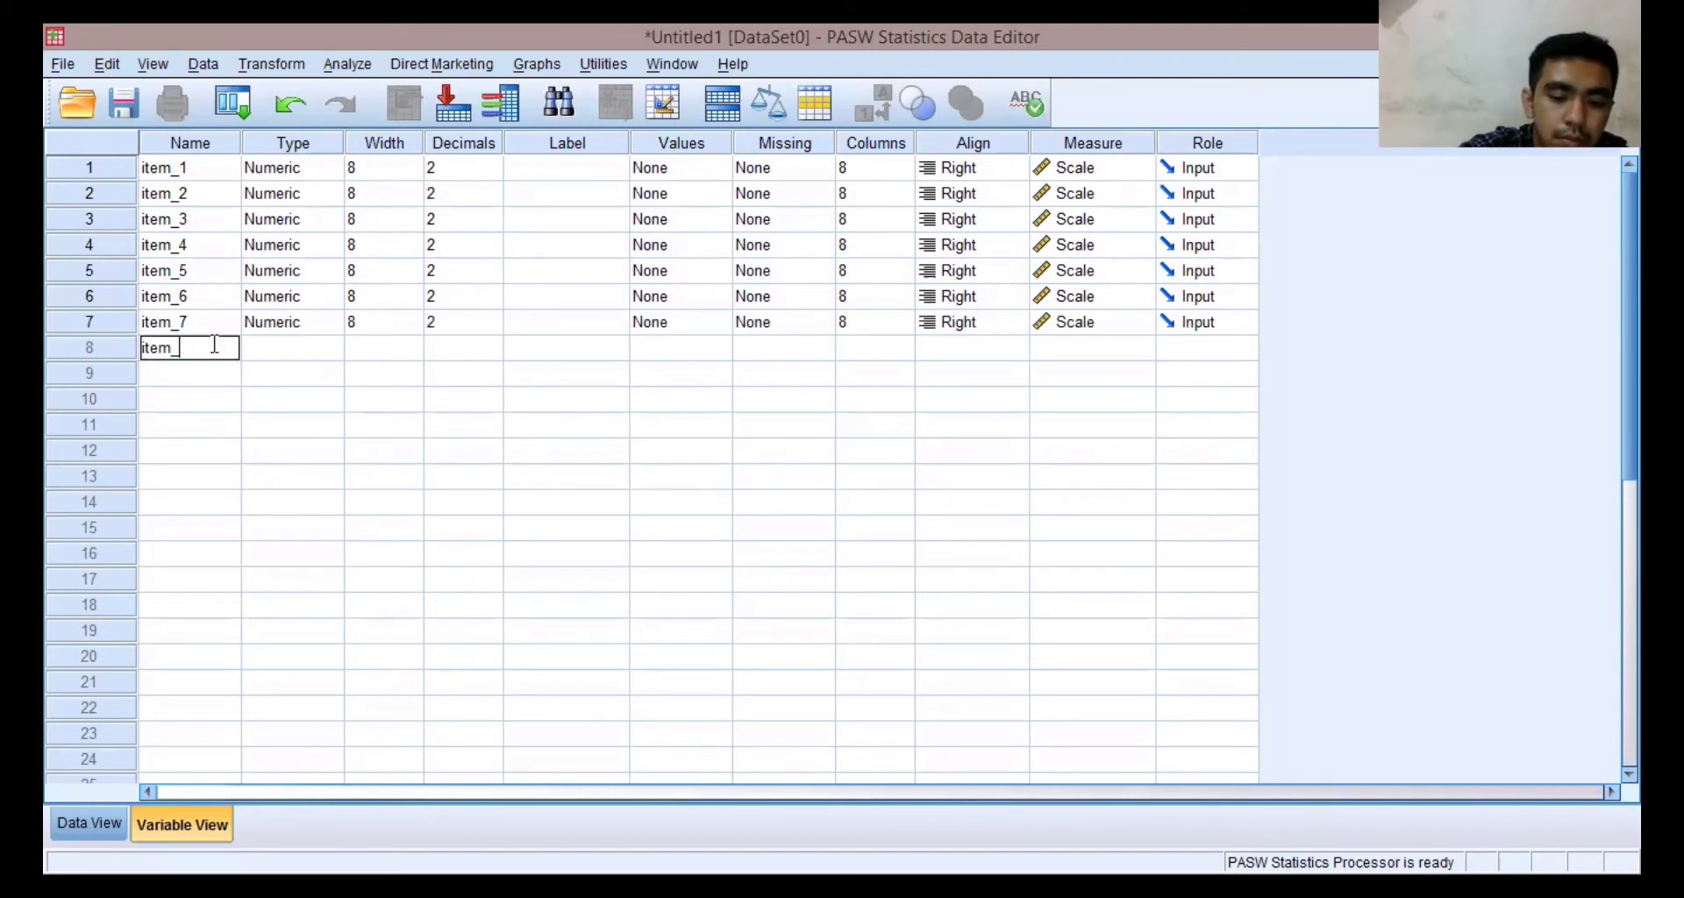
Step: Add the variables item_9 and item_10 in rows 9 and 10
left_click(210, 373)
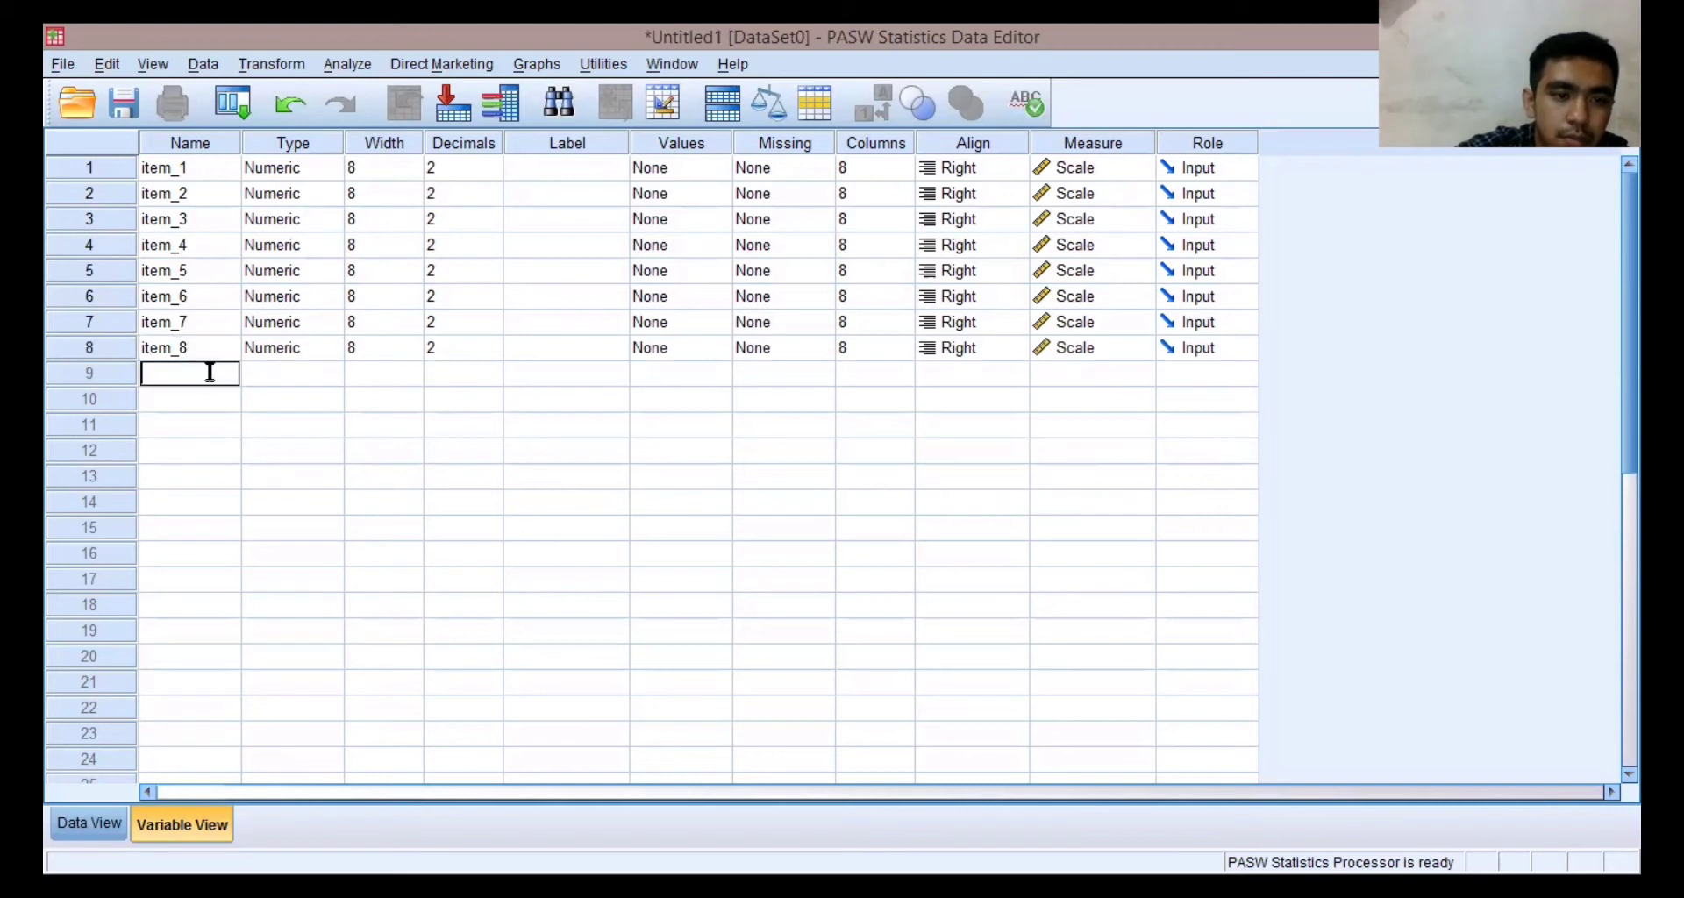
type("item_9")
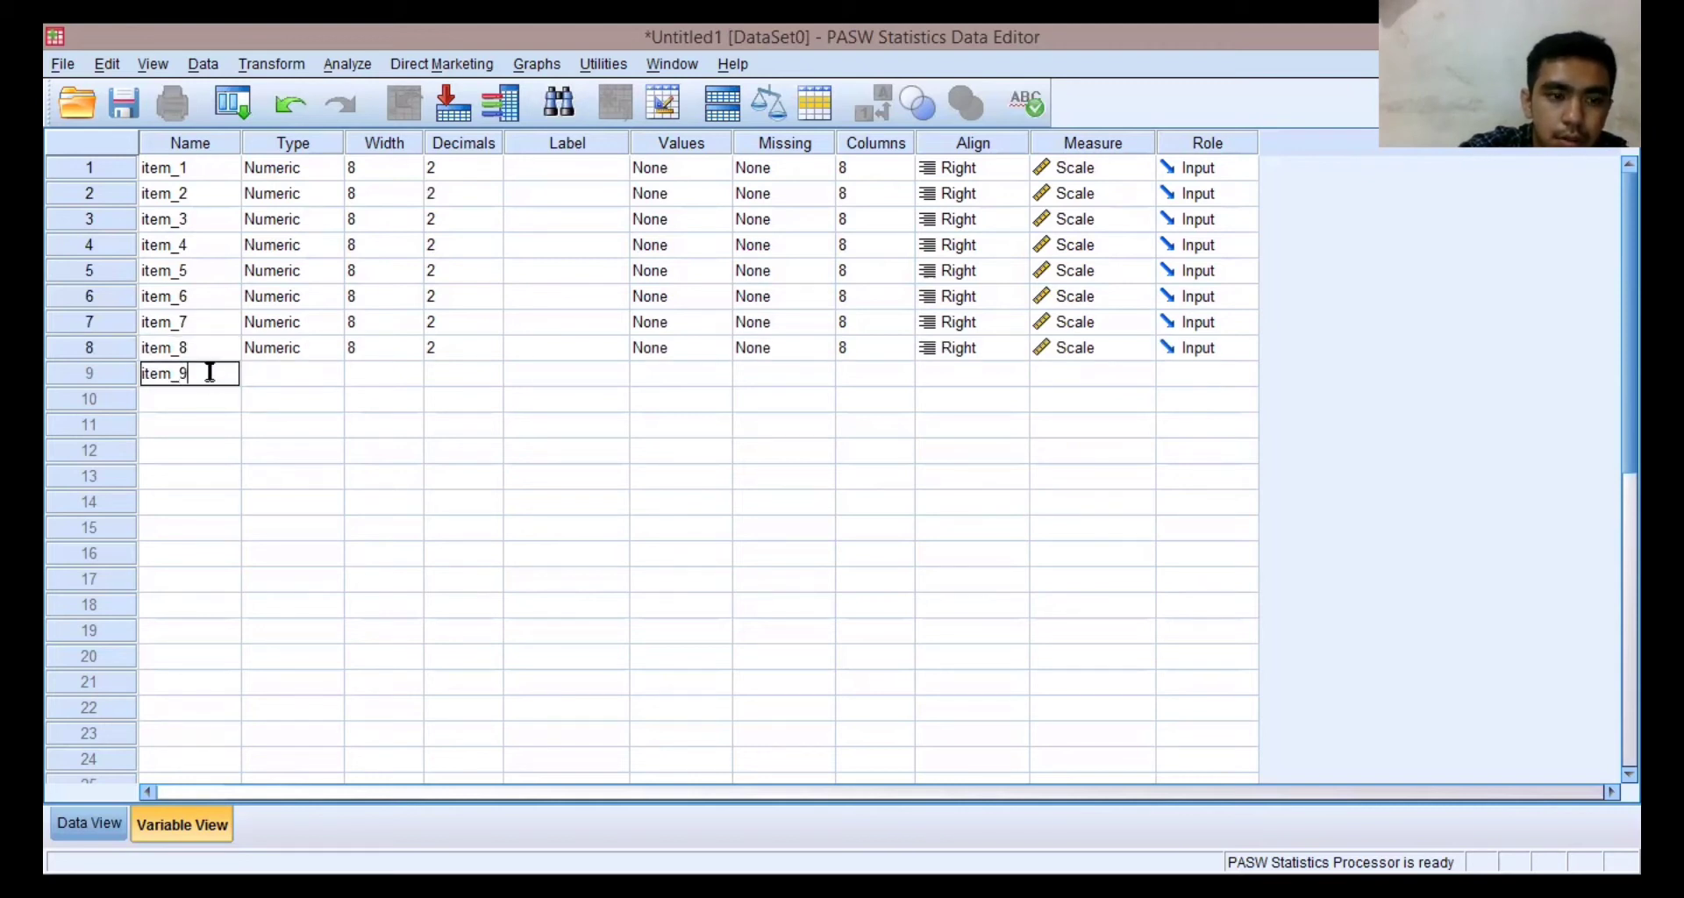
left_click(202, 396)
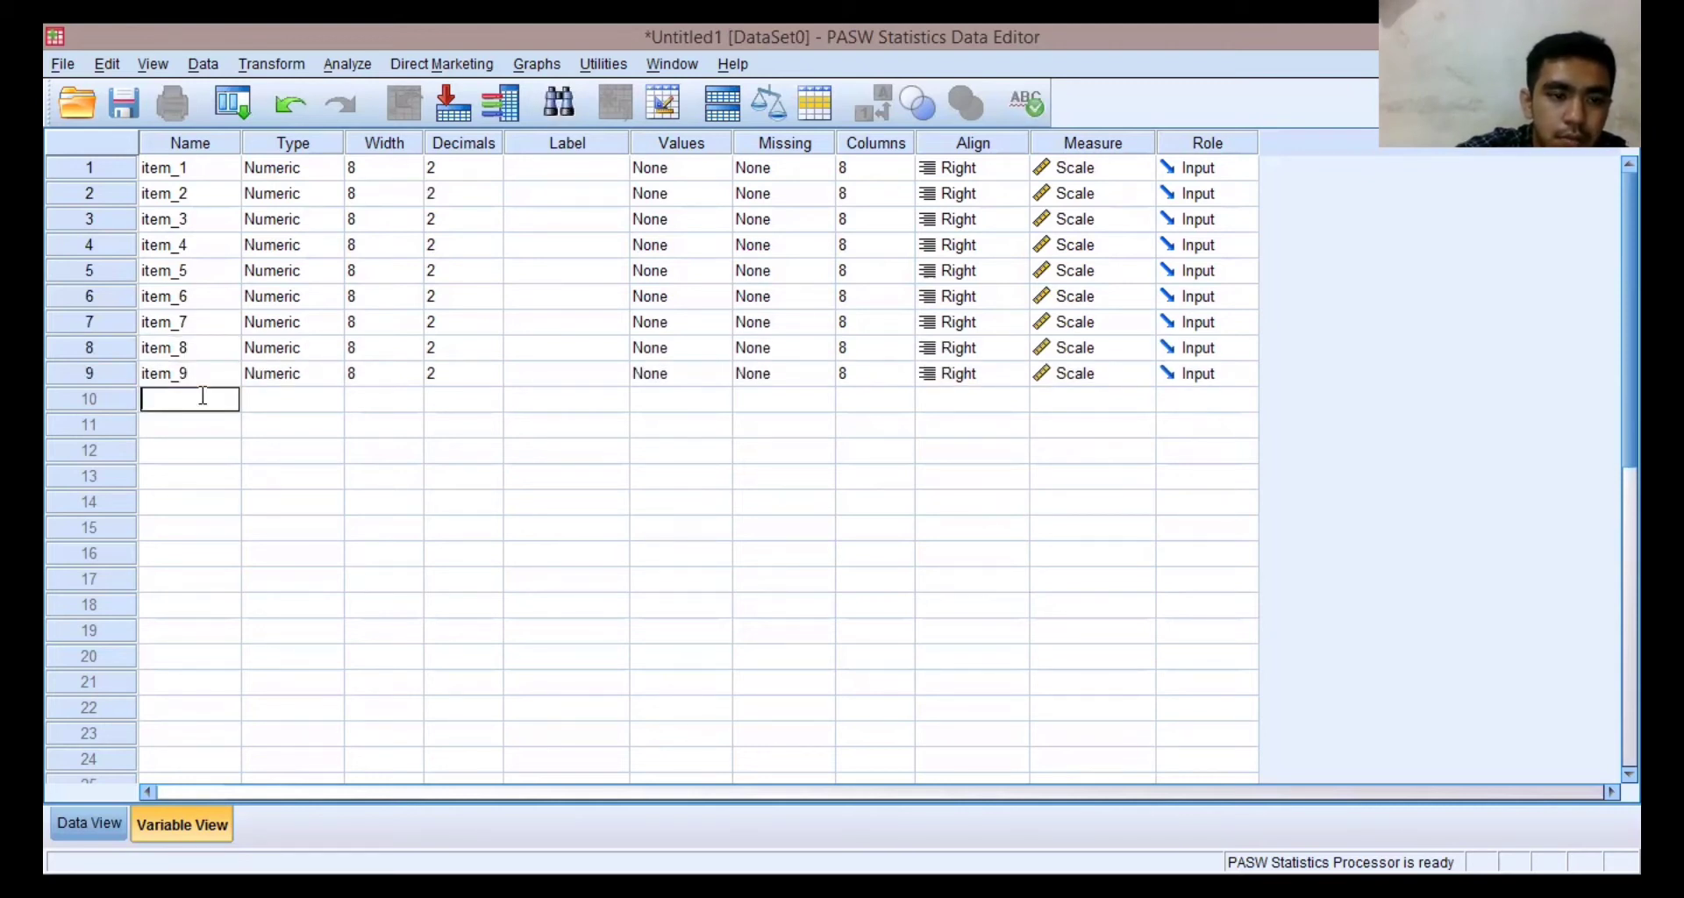
type("item_")
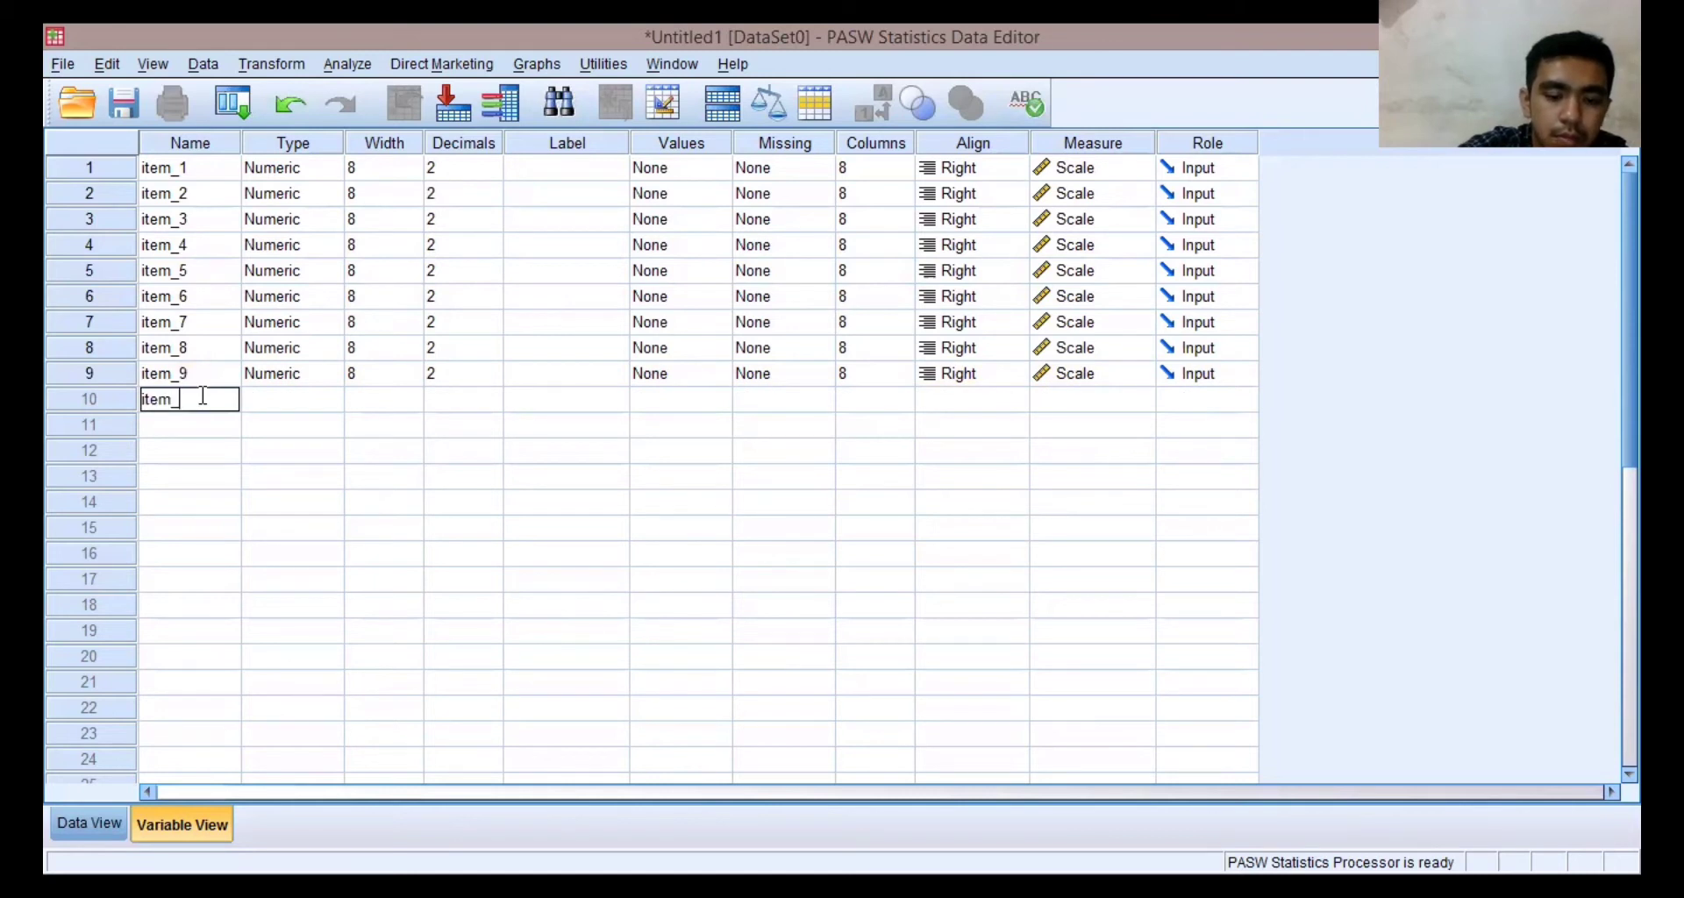
type("10")
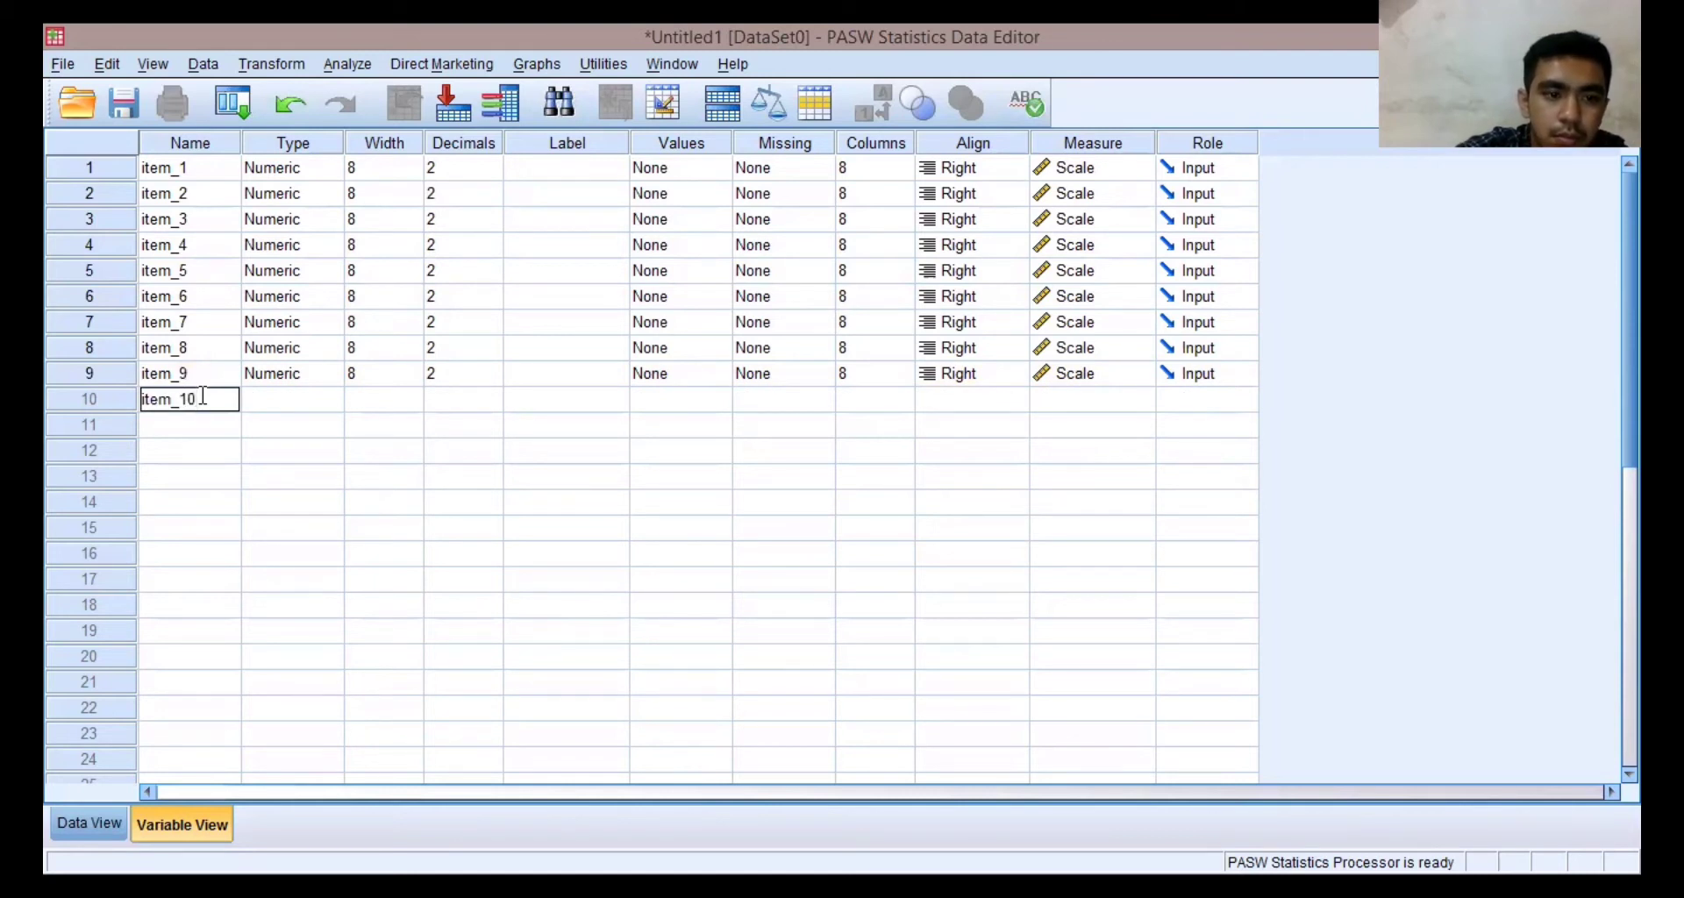
Step: Add an eleventh variable named Total_Item in the row below item_10
key("Return")
left_click(194, 425)
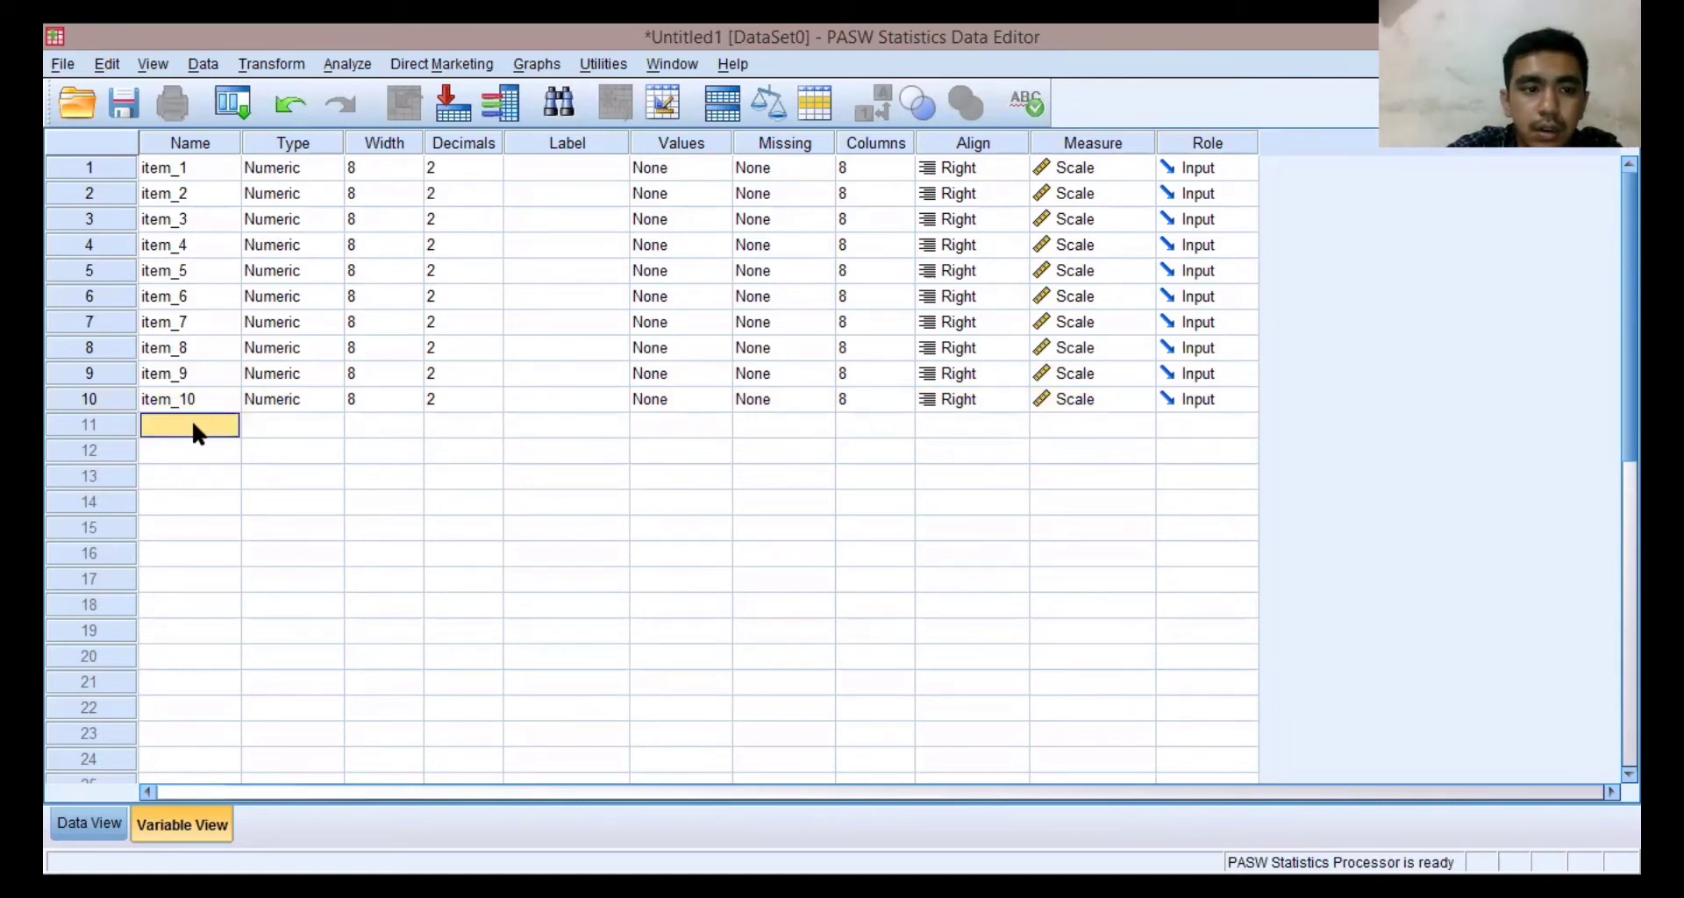
left_click(193, 425)
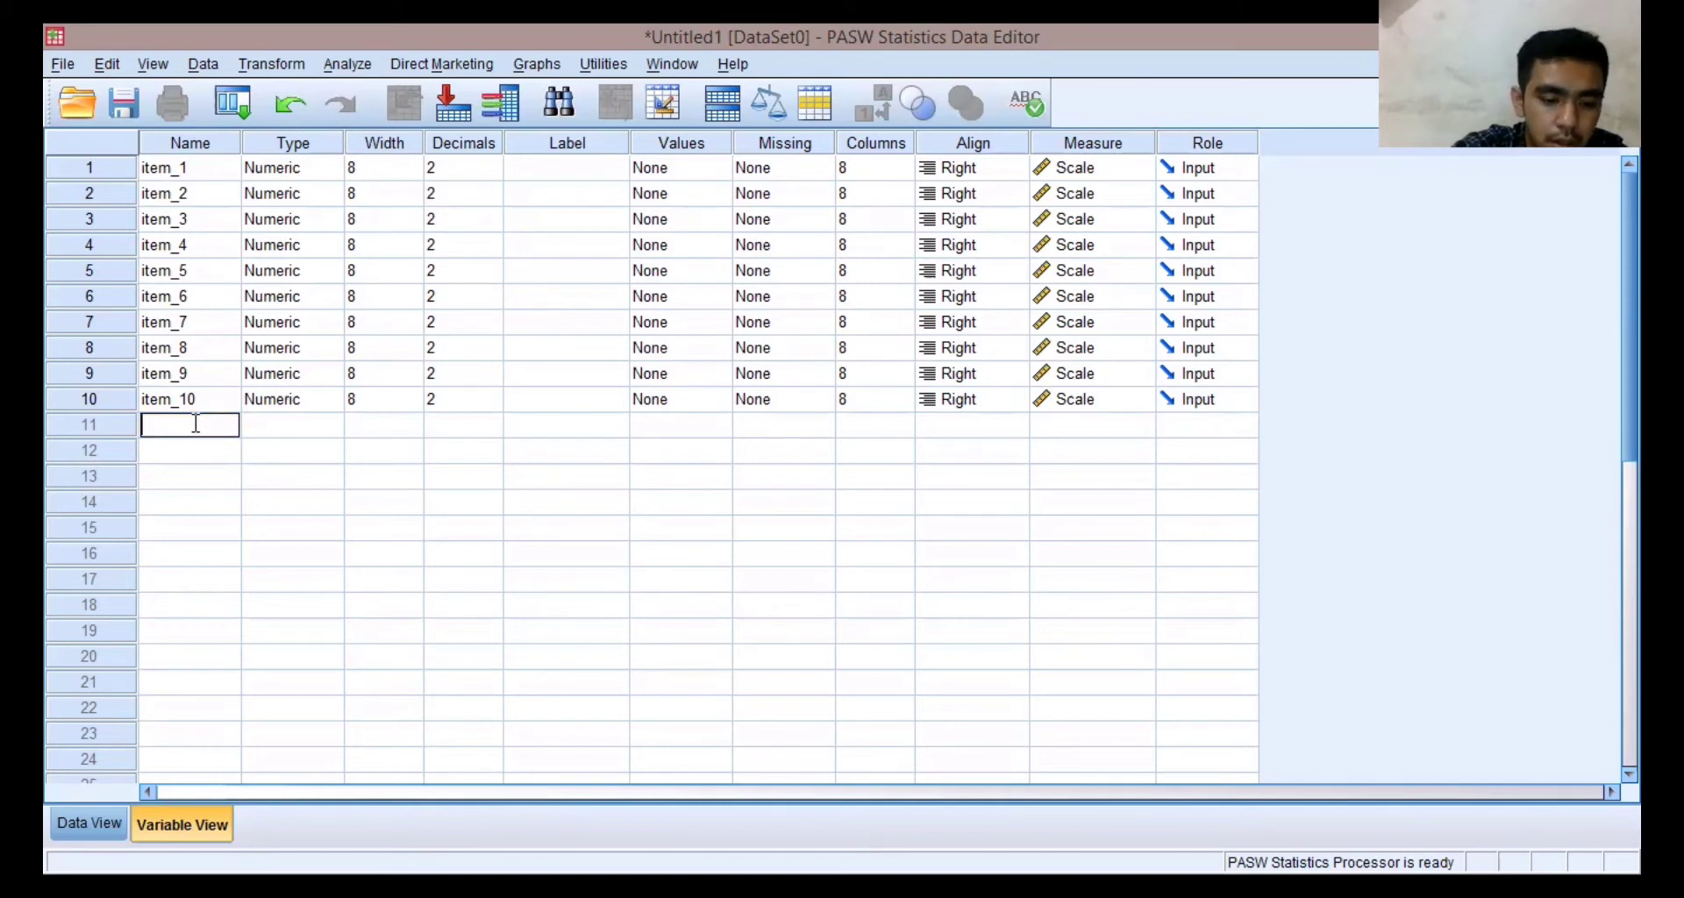
type("Total")
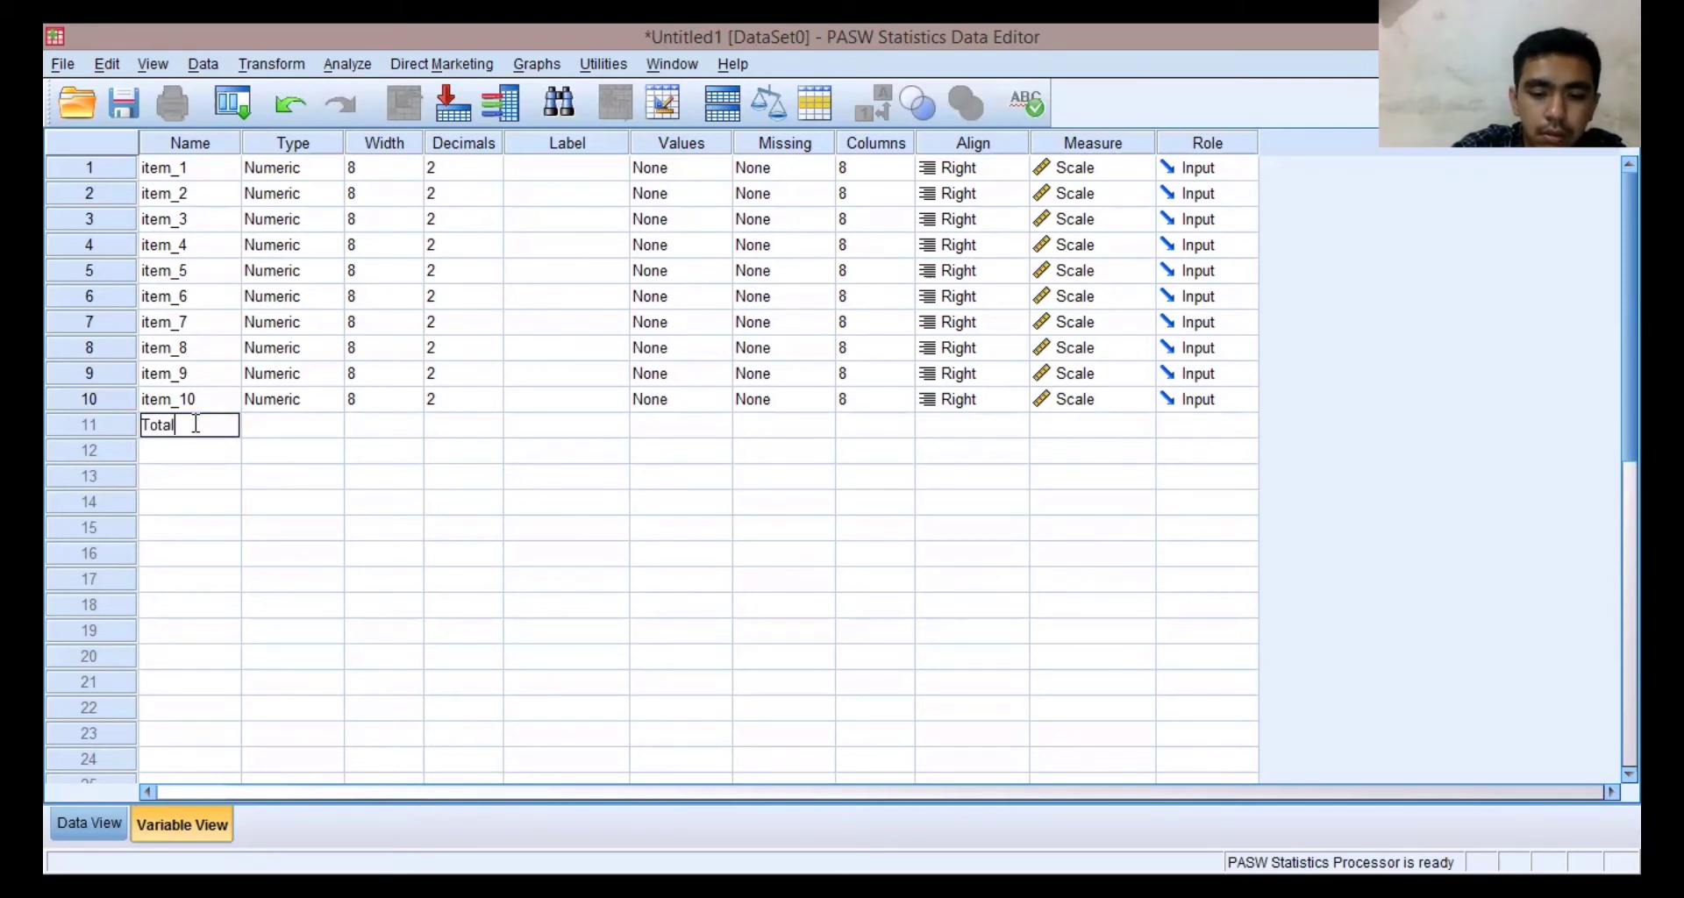
type("_Item")
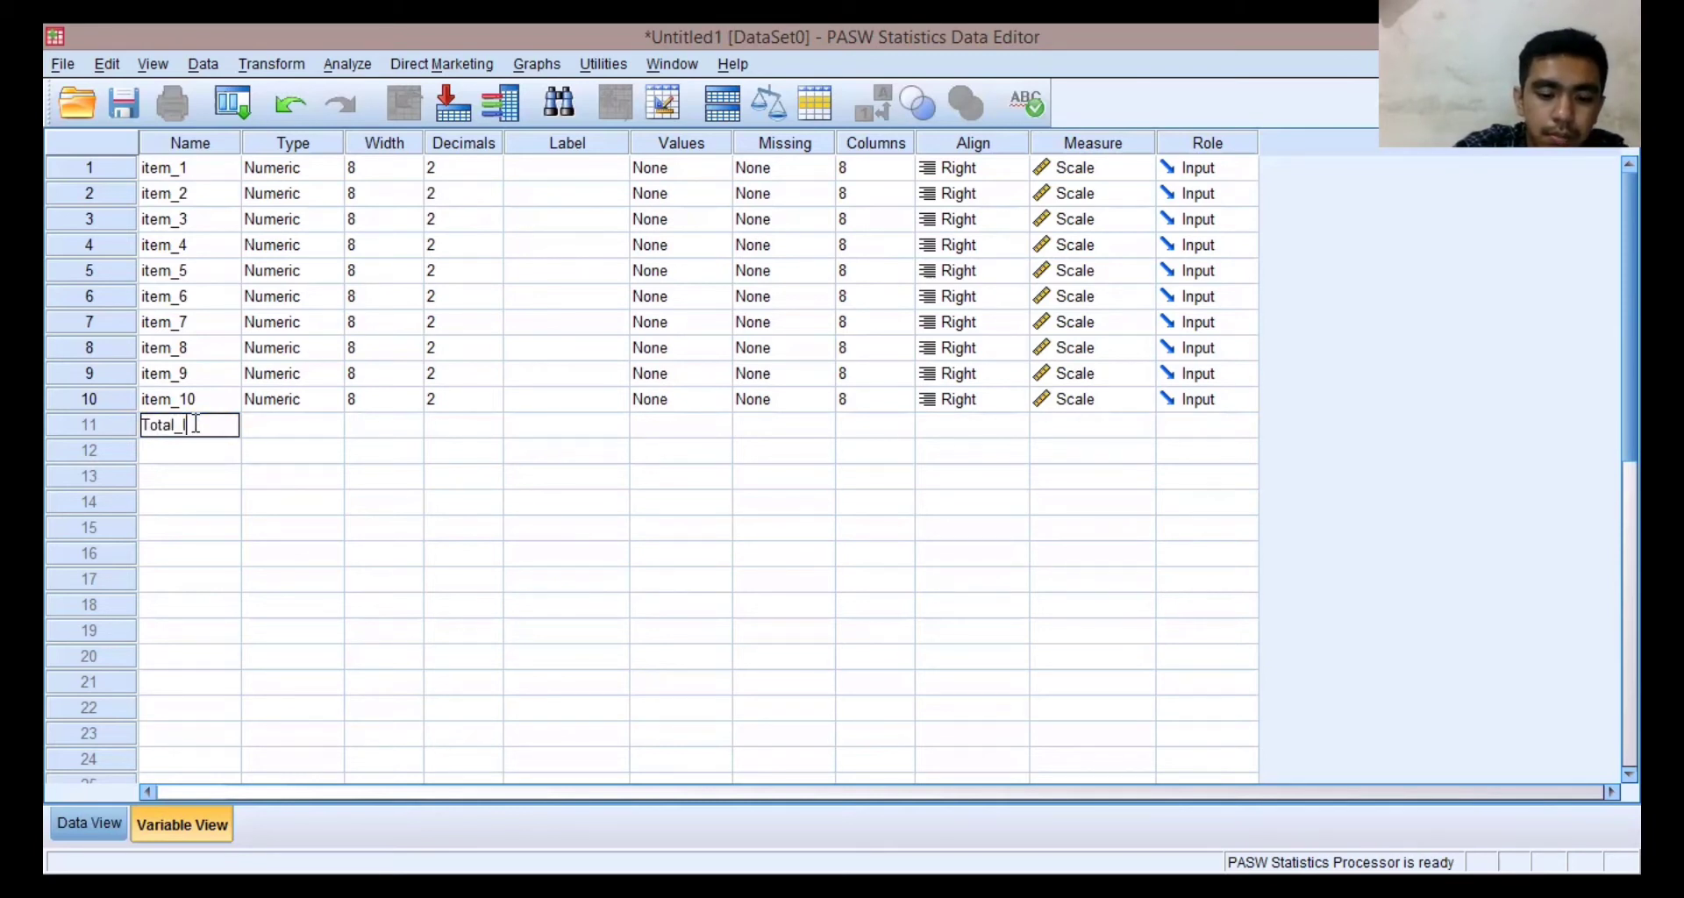
left_click(257, 427)
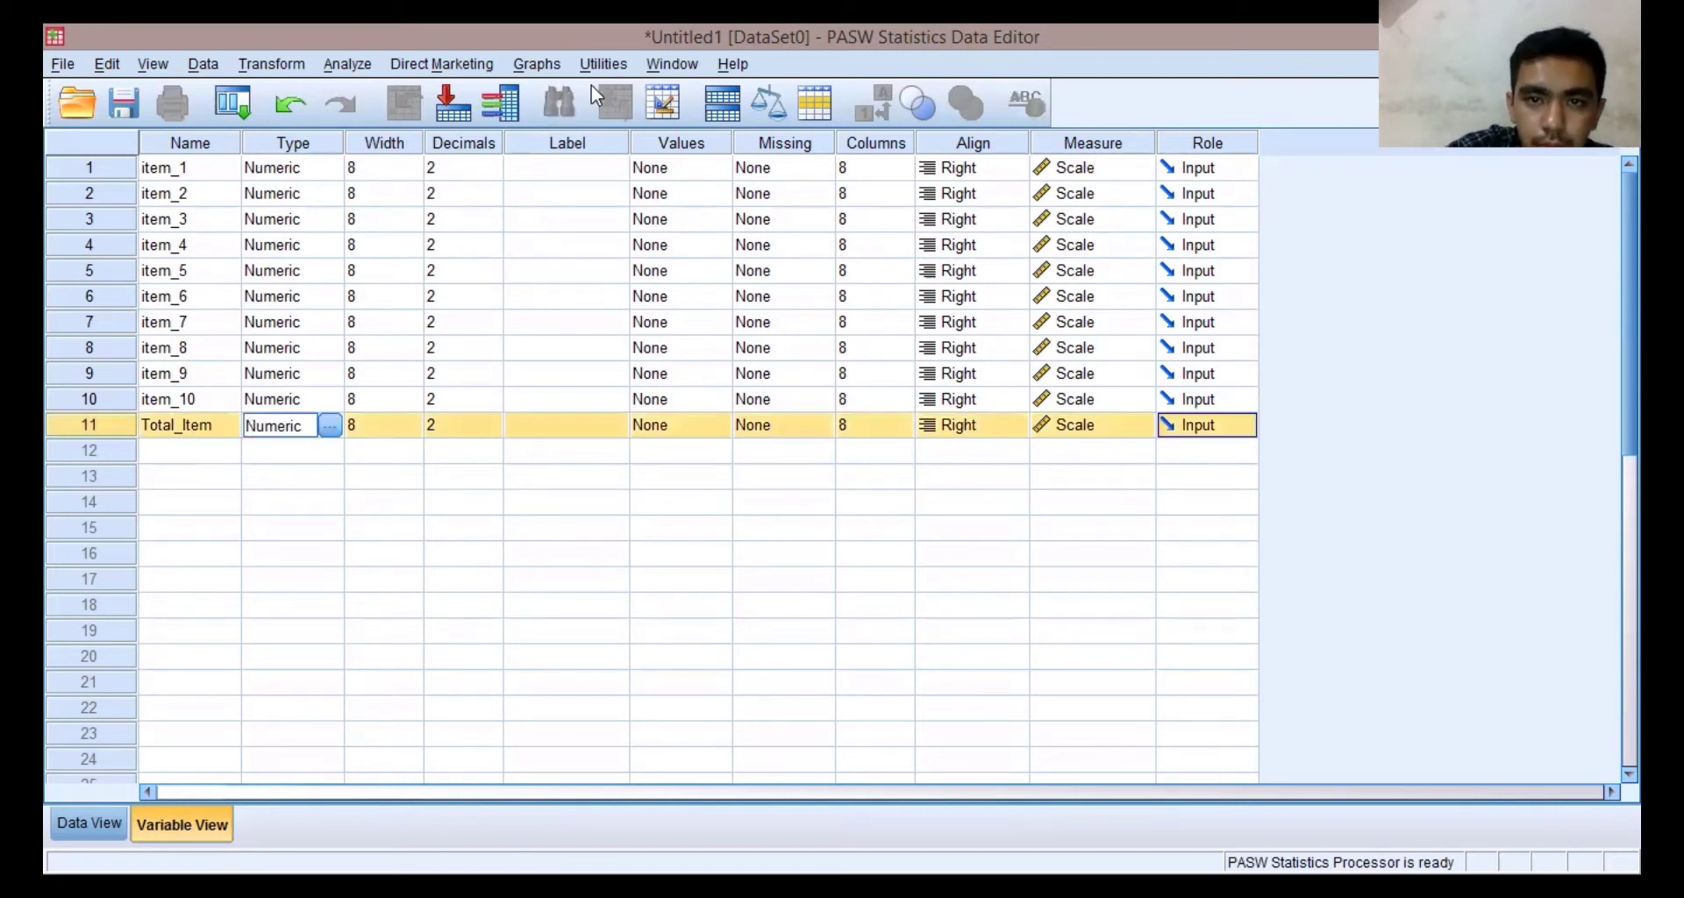
key("alt+Tab")
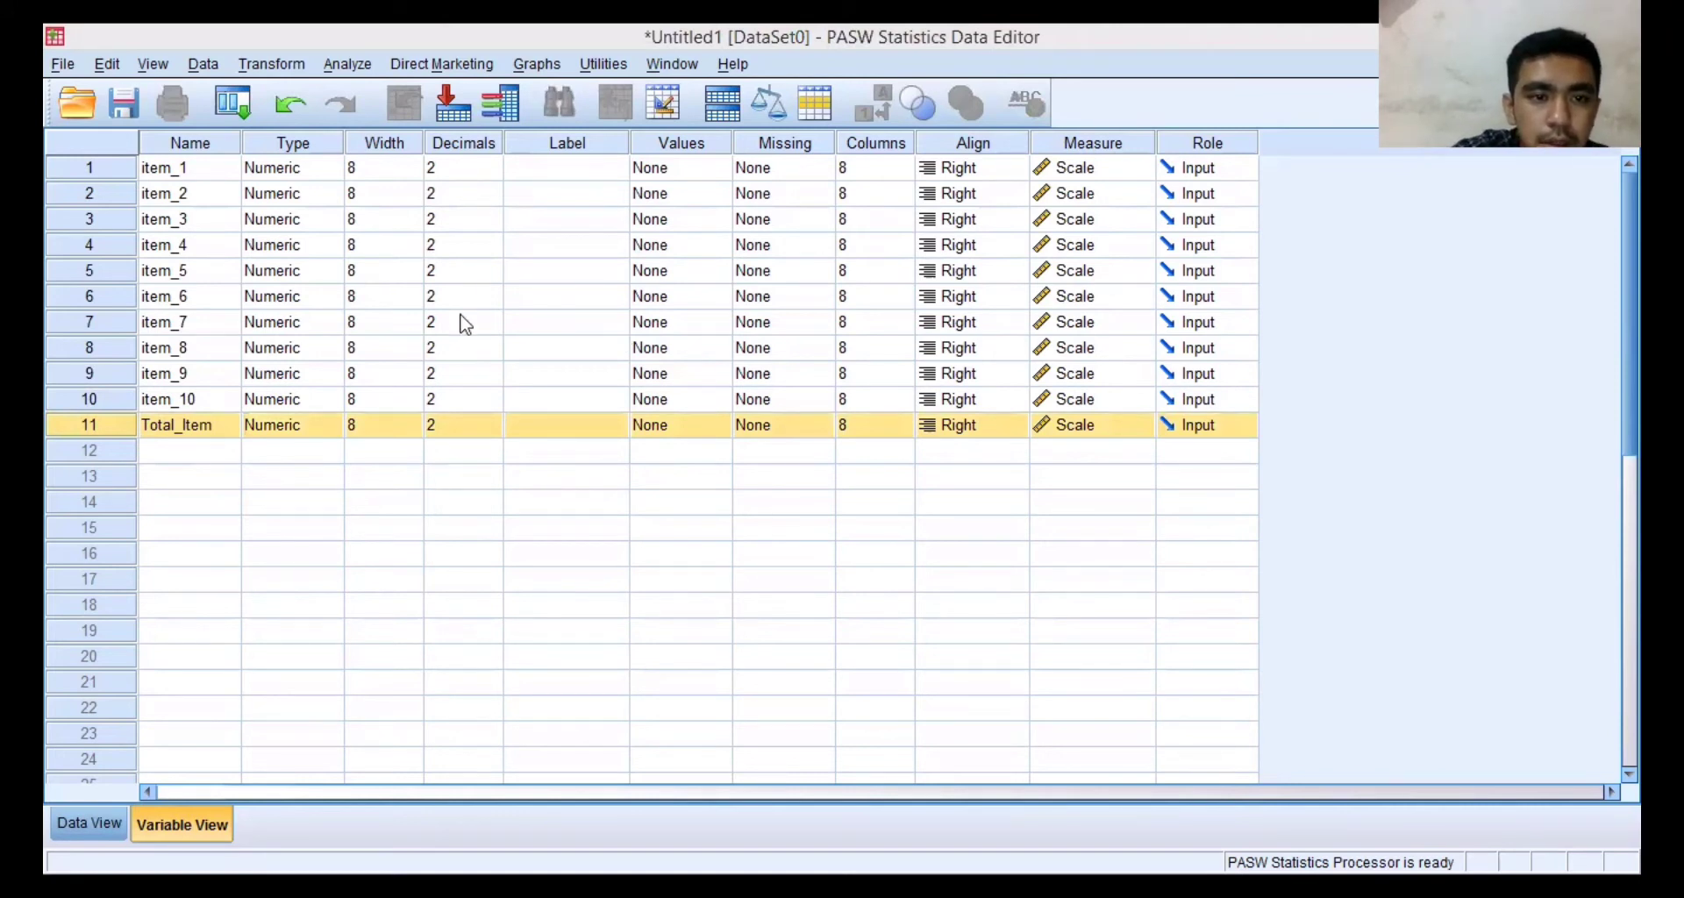
Step: Set the decimals of item_1, item_2 and item_3 to 0
left_click(480, 167)
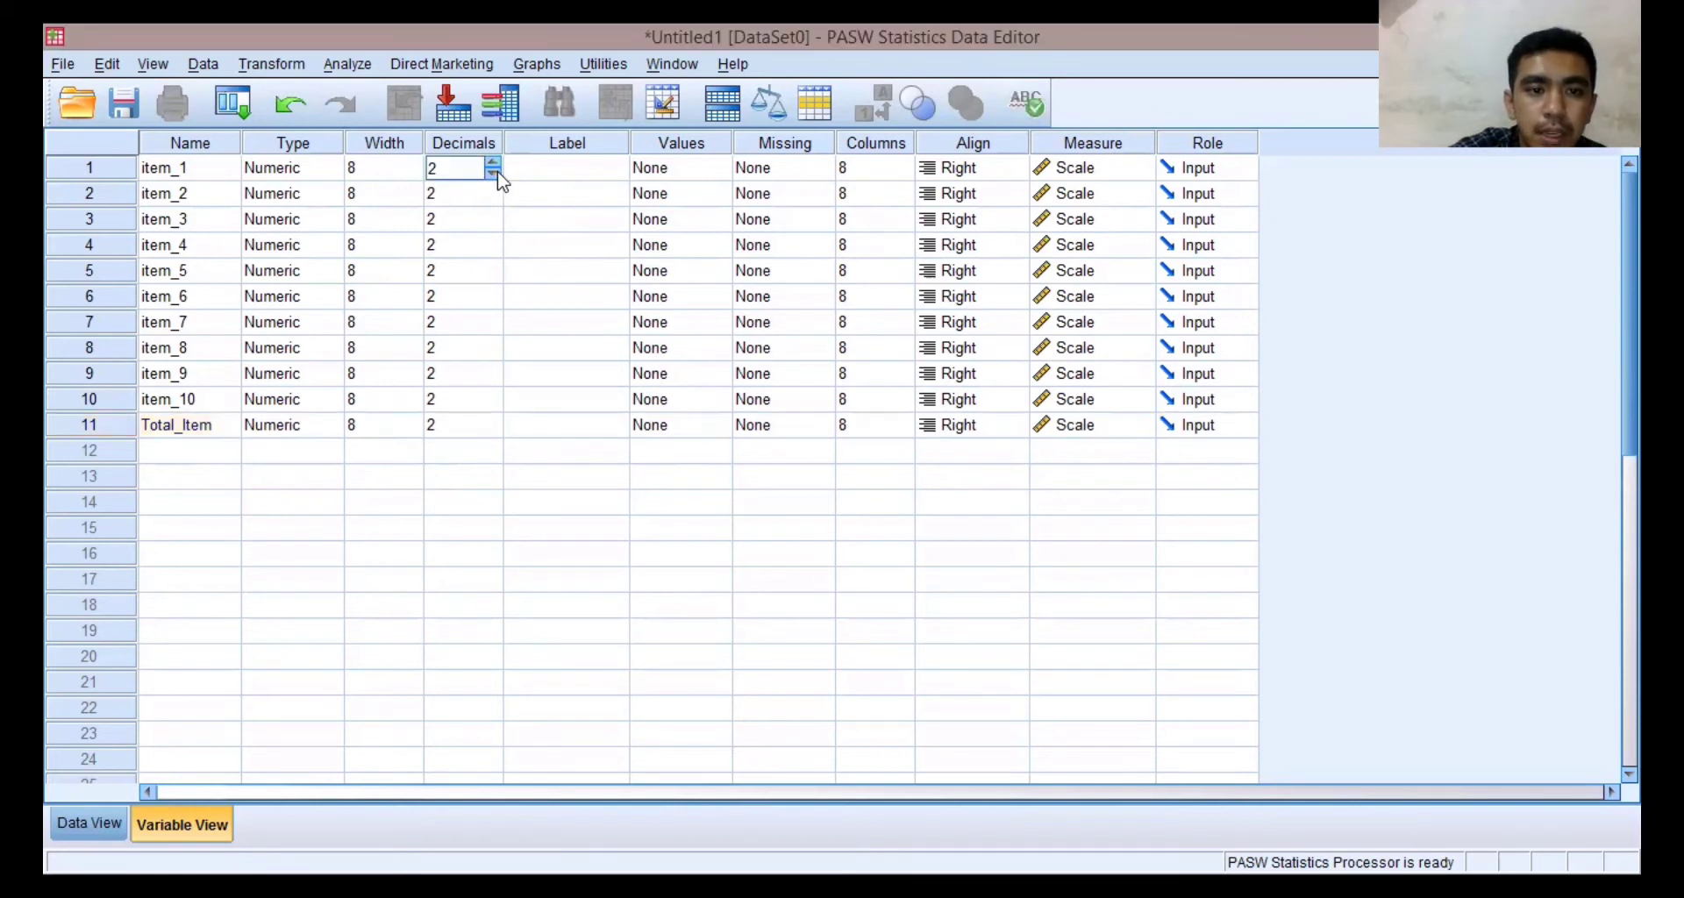
left_click(495, 174)
left_click(495, 173)
left_click(483, 202)
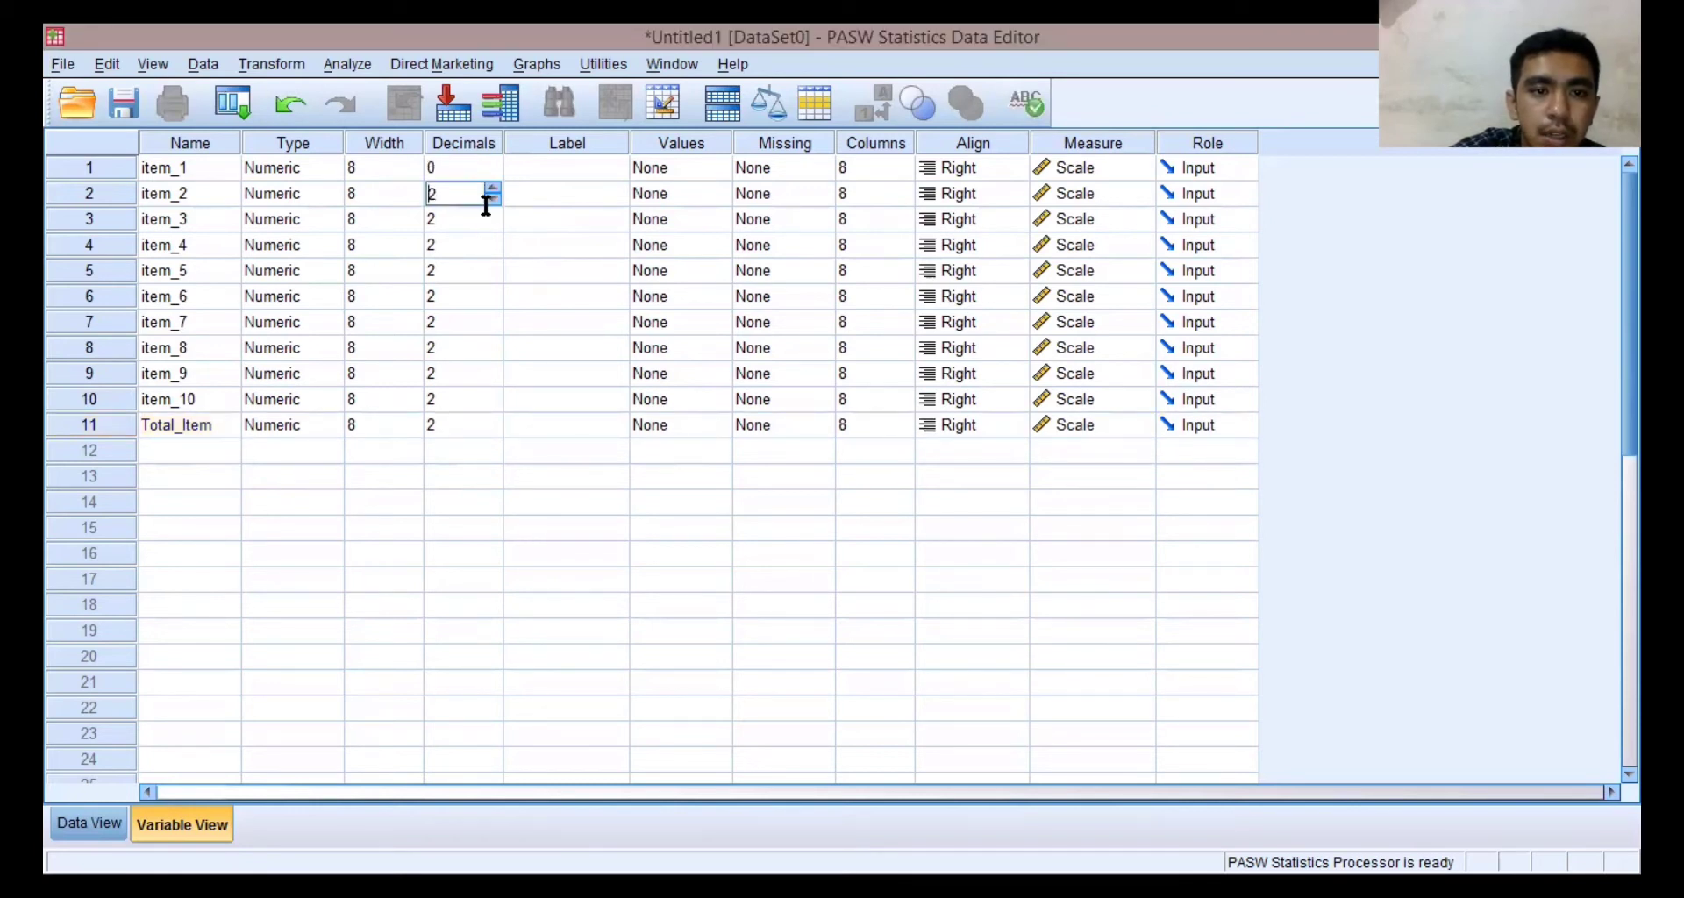
left_click(491, 218)
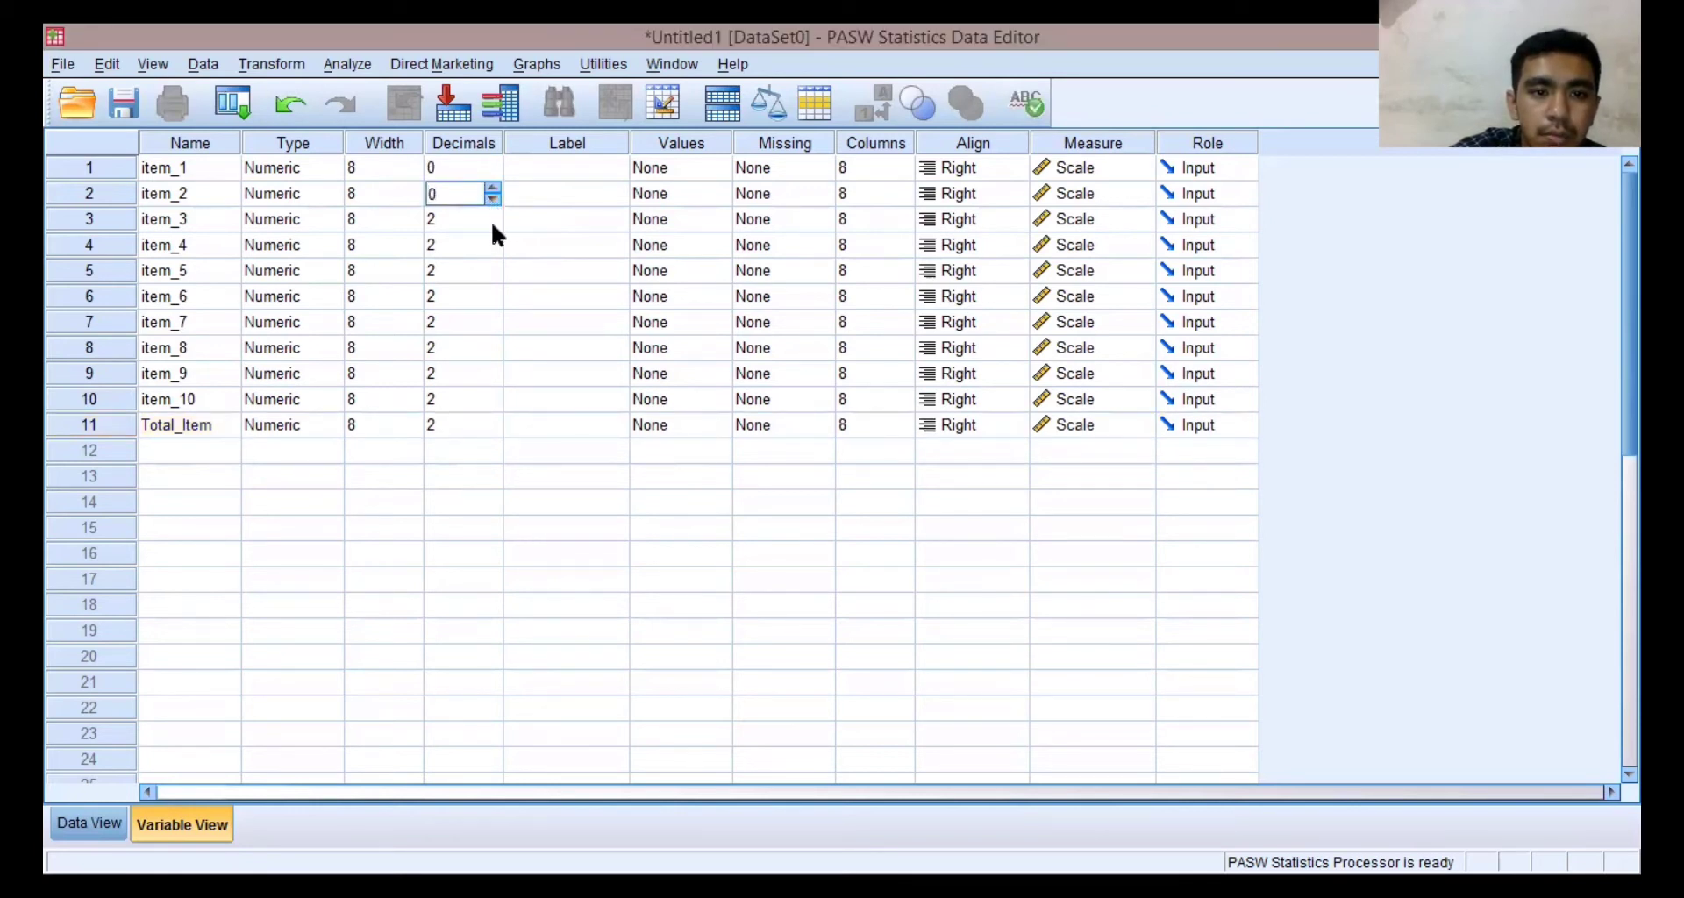
left_click(493, 224)
left_click(494, 225)
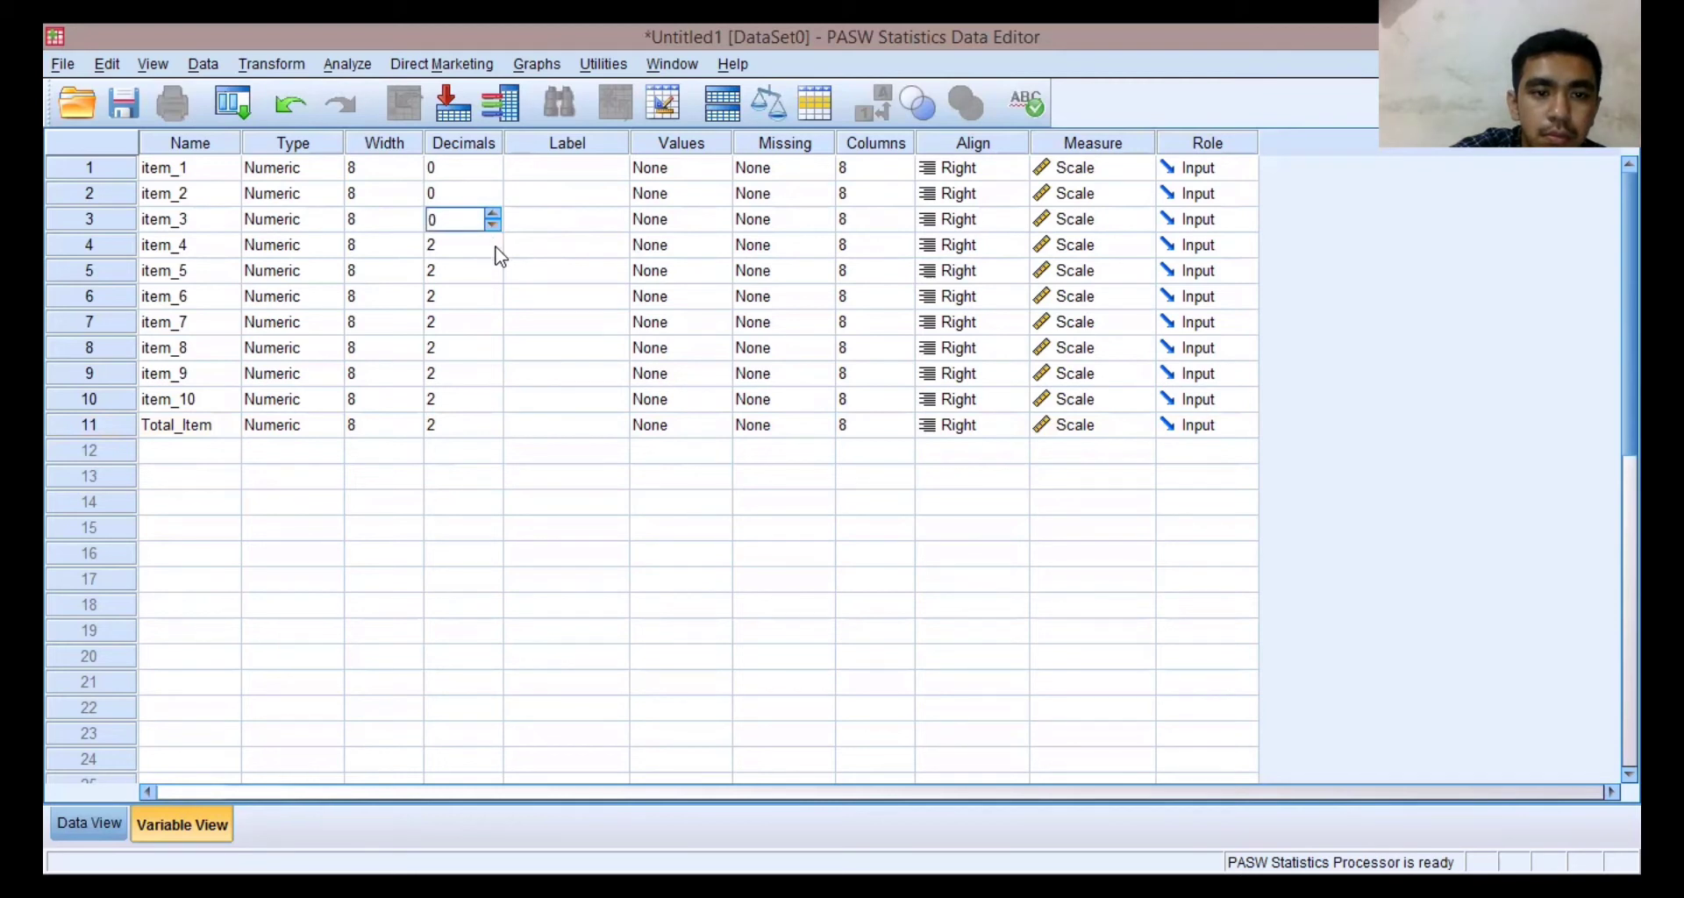
Step: Set the decimals of item_4, item_5 and item_6 to 0
left_click(498, 253)
left_click(494, 251)
left_click(494, 251)
left_click(493, 277)
left_click(494, 276)
left_click(493, 276)
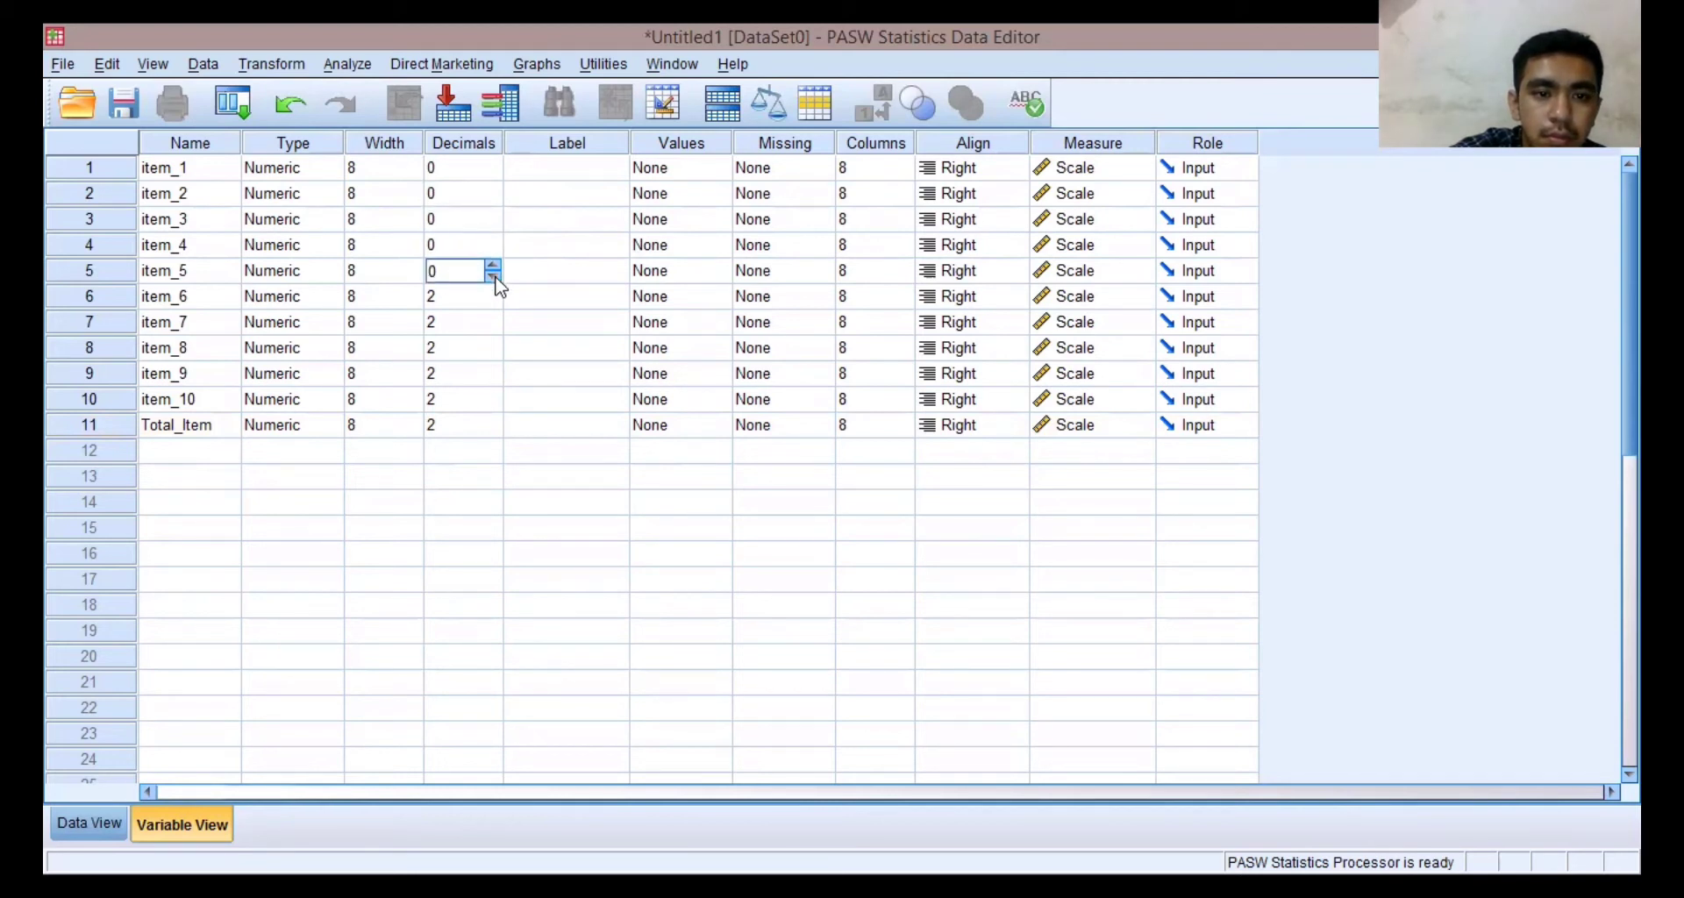
left_click(491, 303)
left_click(491, 303)
left_click(491, 303)
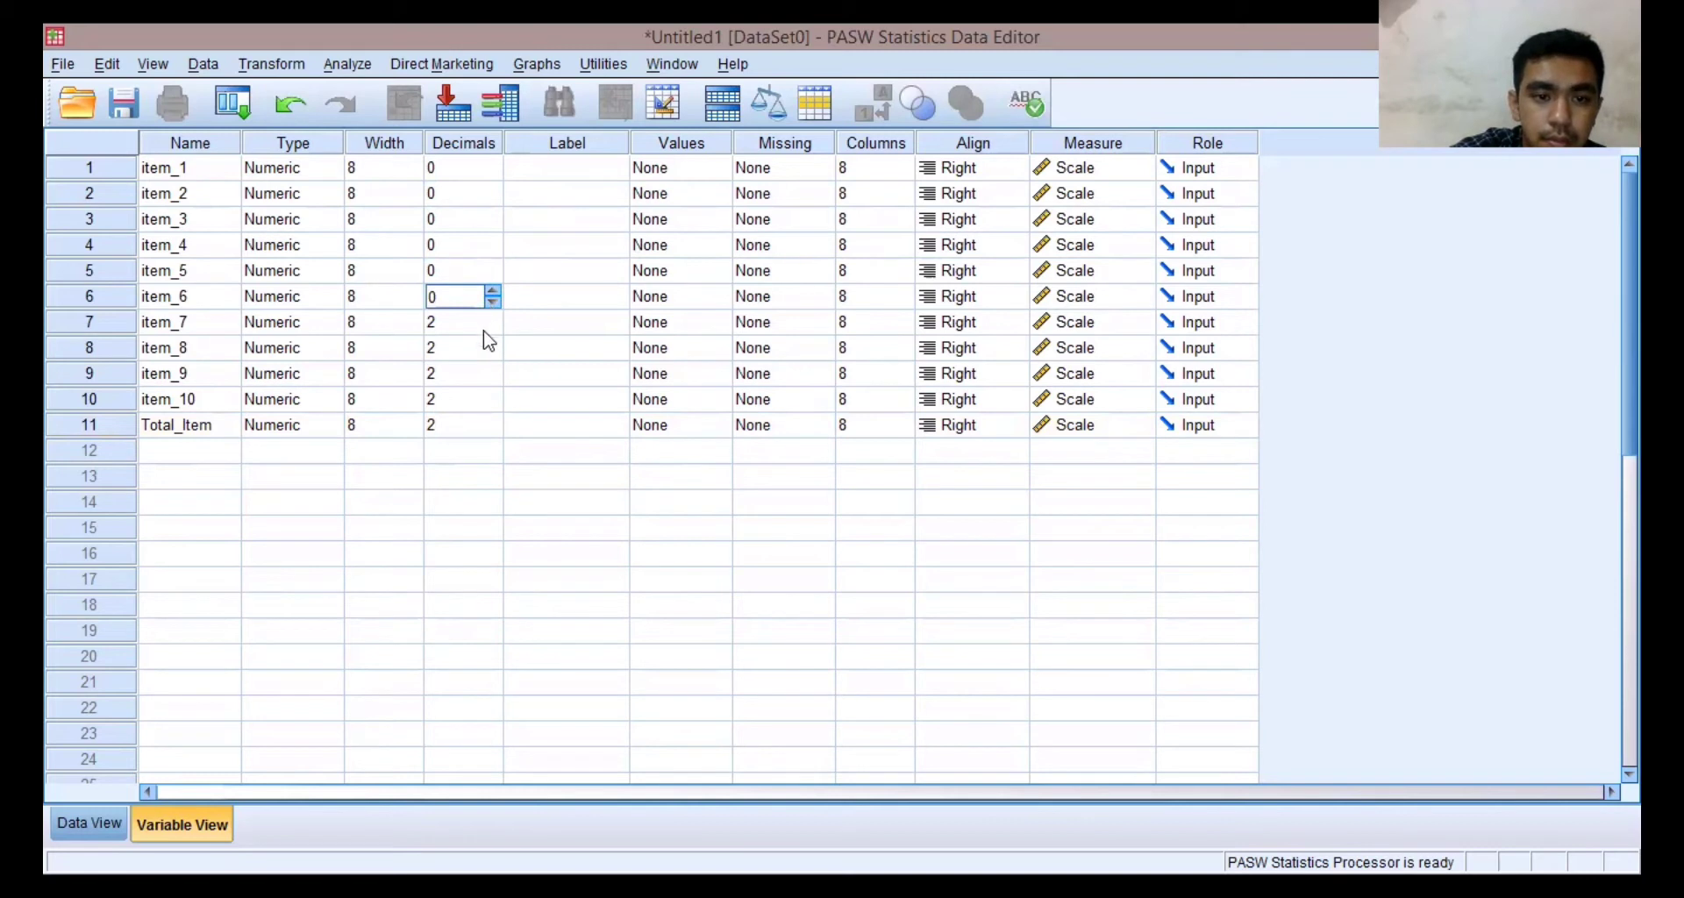
Step: Set the decimals of item_7, item_8 and item_9 to 0
left_click(491, 329)
left_click(491, 329)
left_click(491, 328)
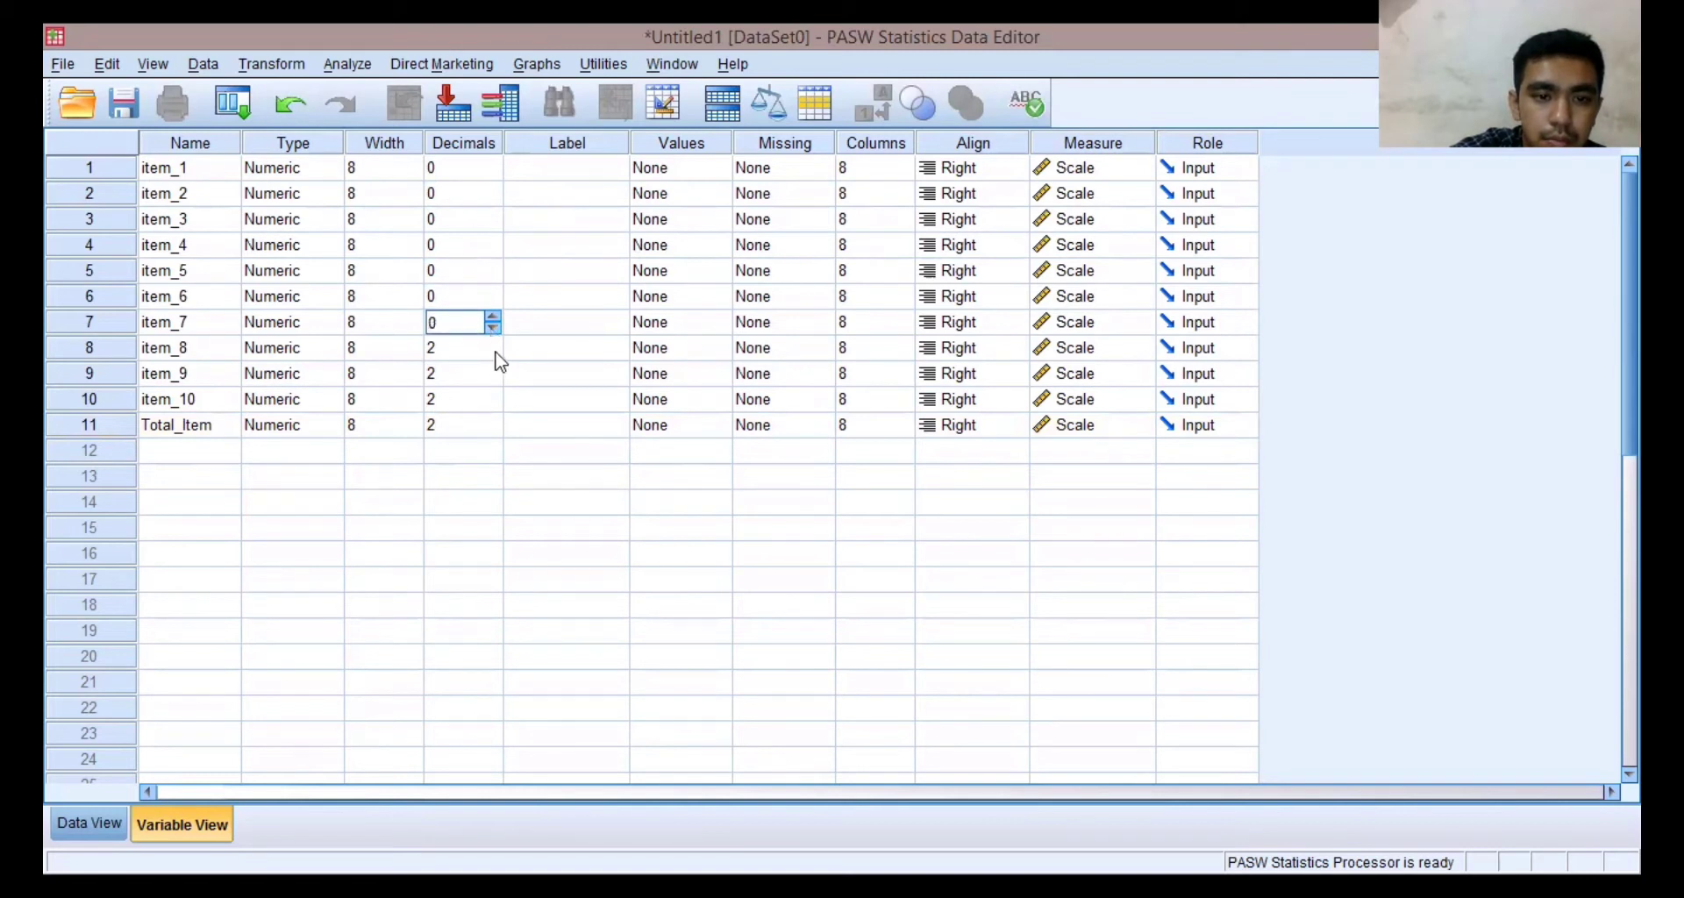
left_click(496, 356)
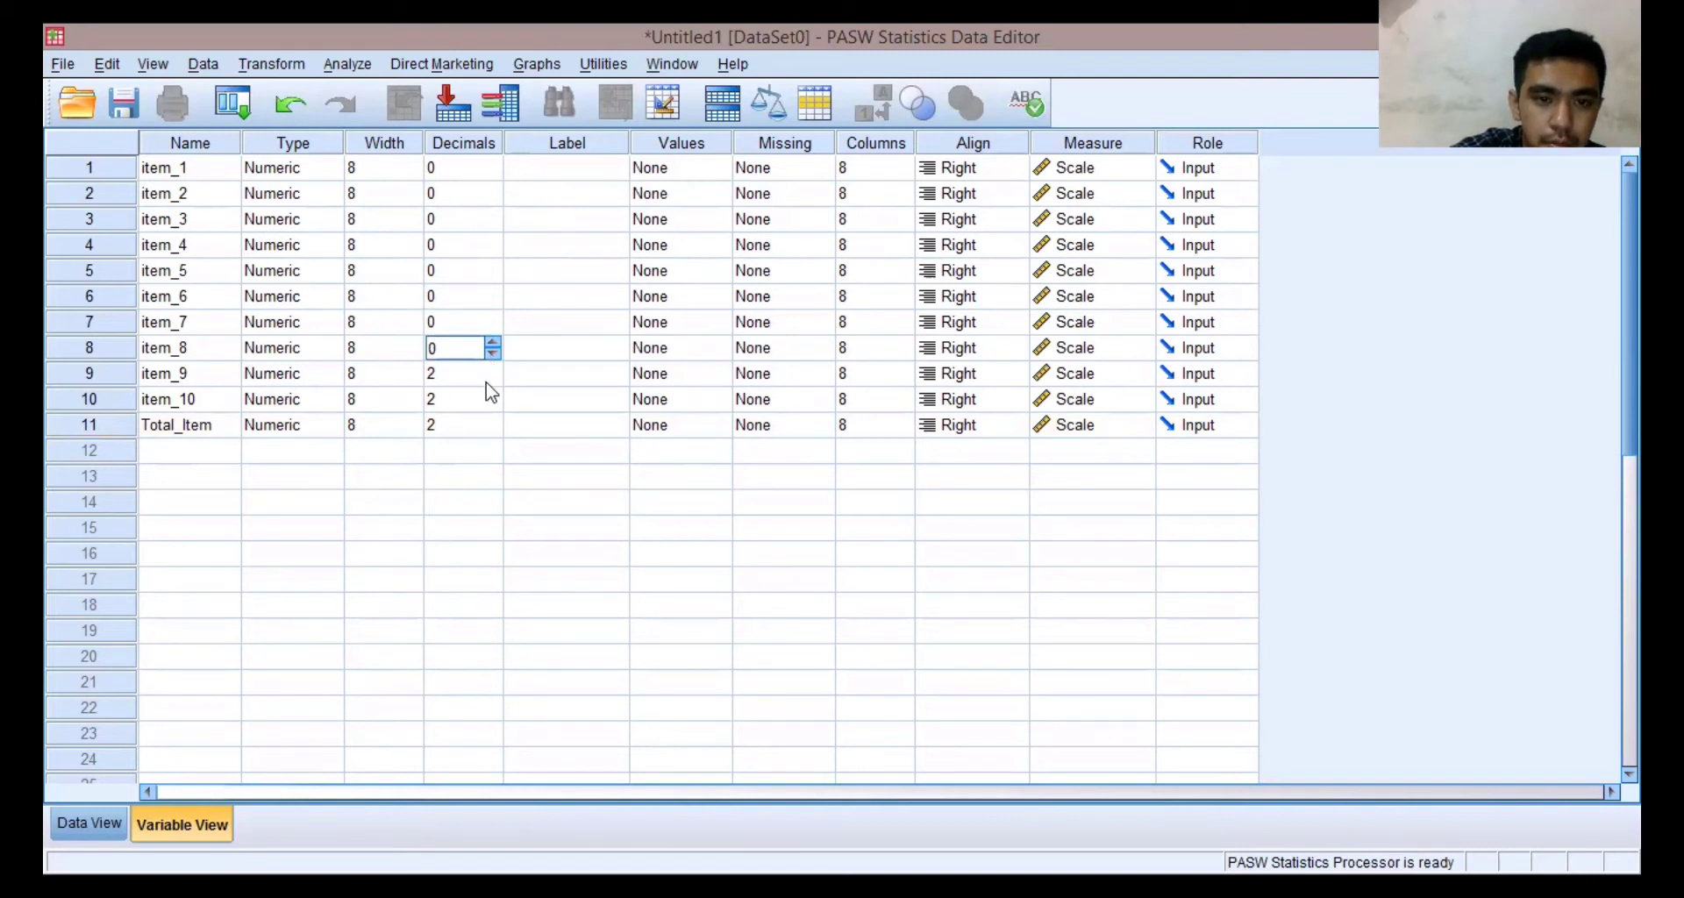
left_click(488, 383)
left_click(488, 383)
left_click(487, 382)
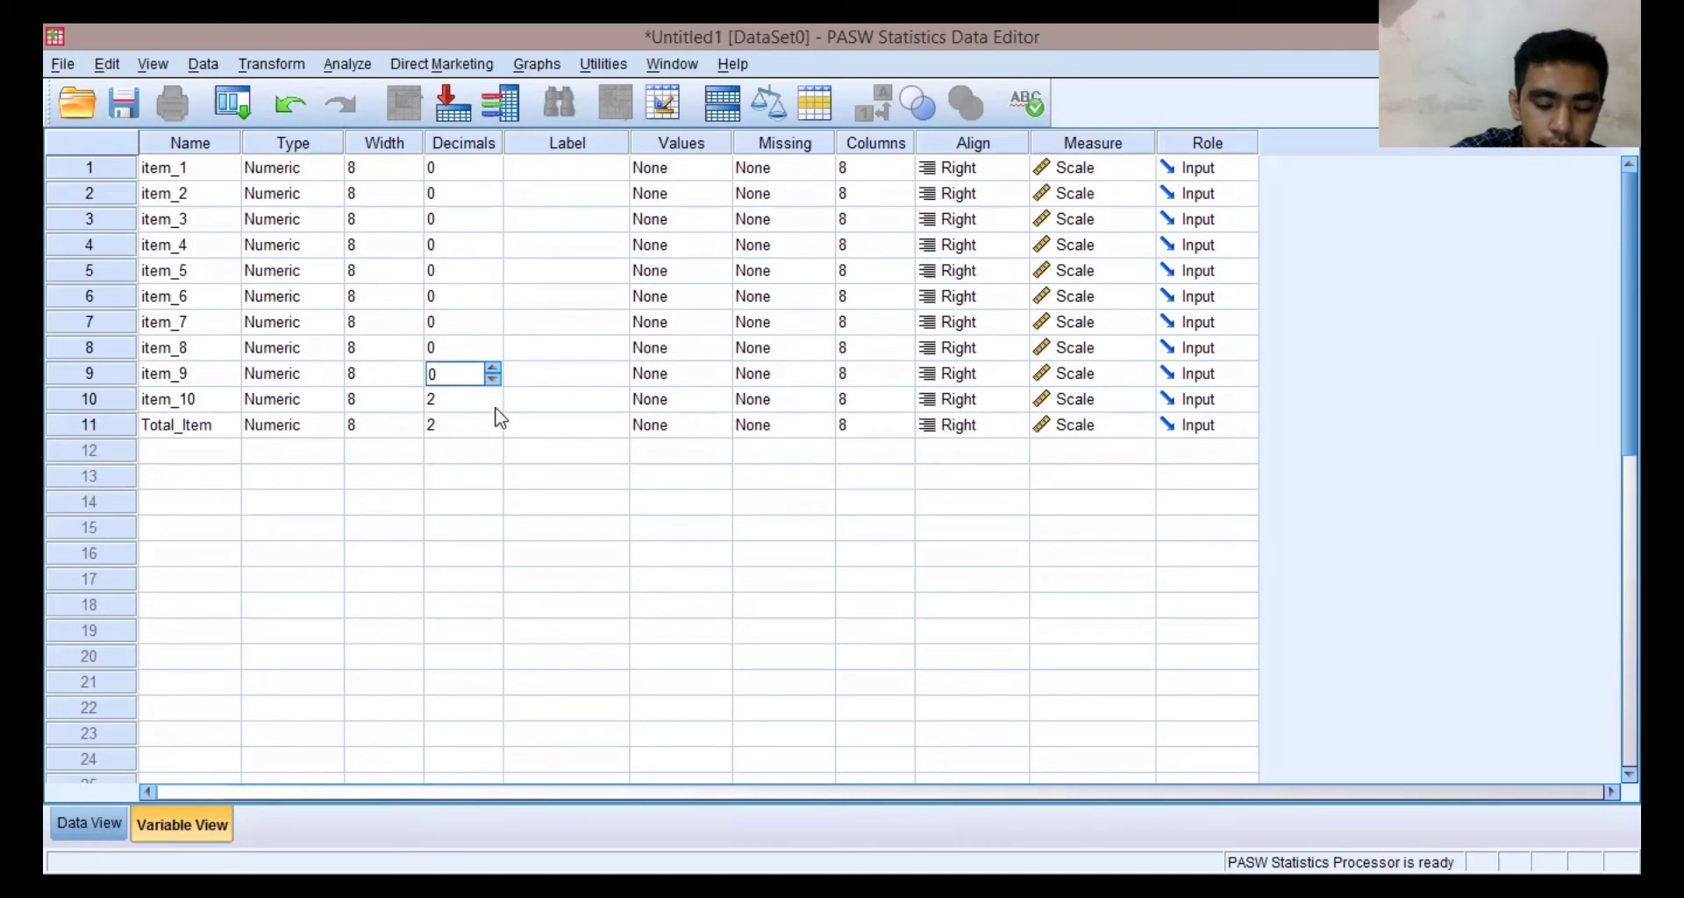
Step: Set the decimals of item_10 and Total_Item to 0
left_click(492, 406)
left_click(492, 405)
left_click(493, 405)
left_click(493, 431)
left_click(493, 432)
left_click(493, 431)
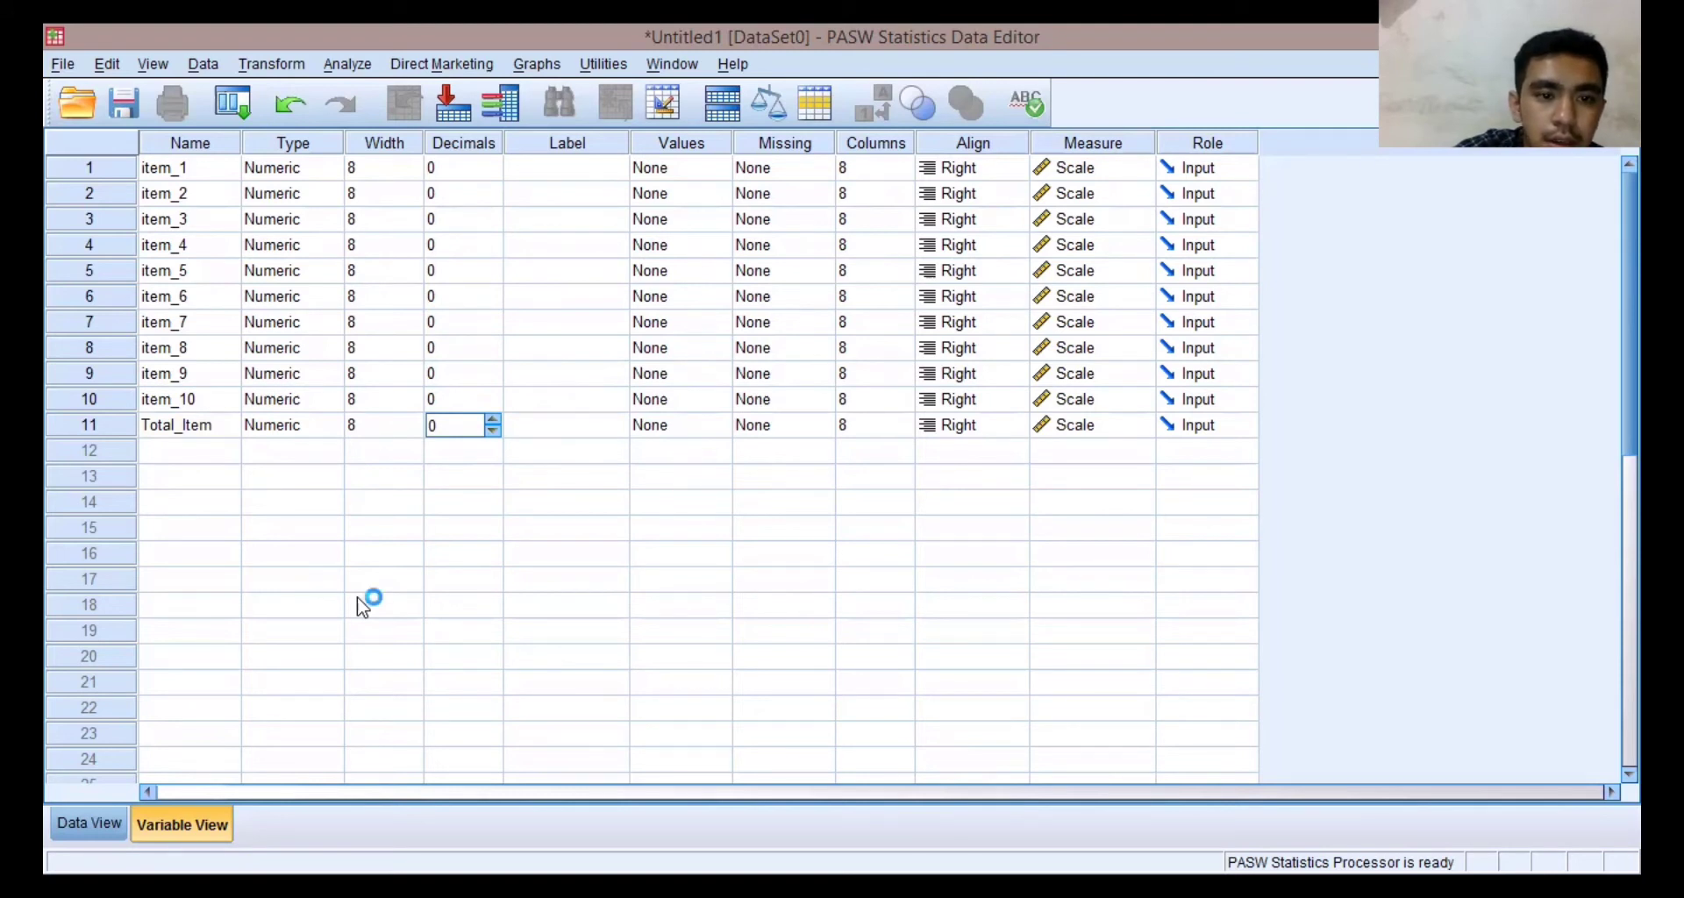
Step: Show the empty data sheet and copy the scores and Jumlah values of respondents 1 to 30 from the Word tabulation table
left_click(90, 823)
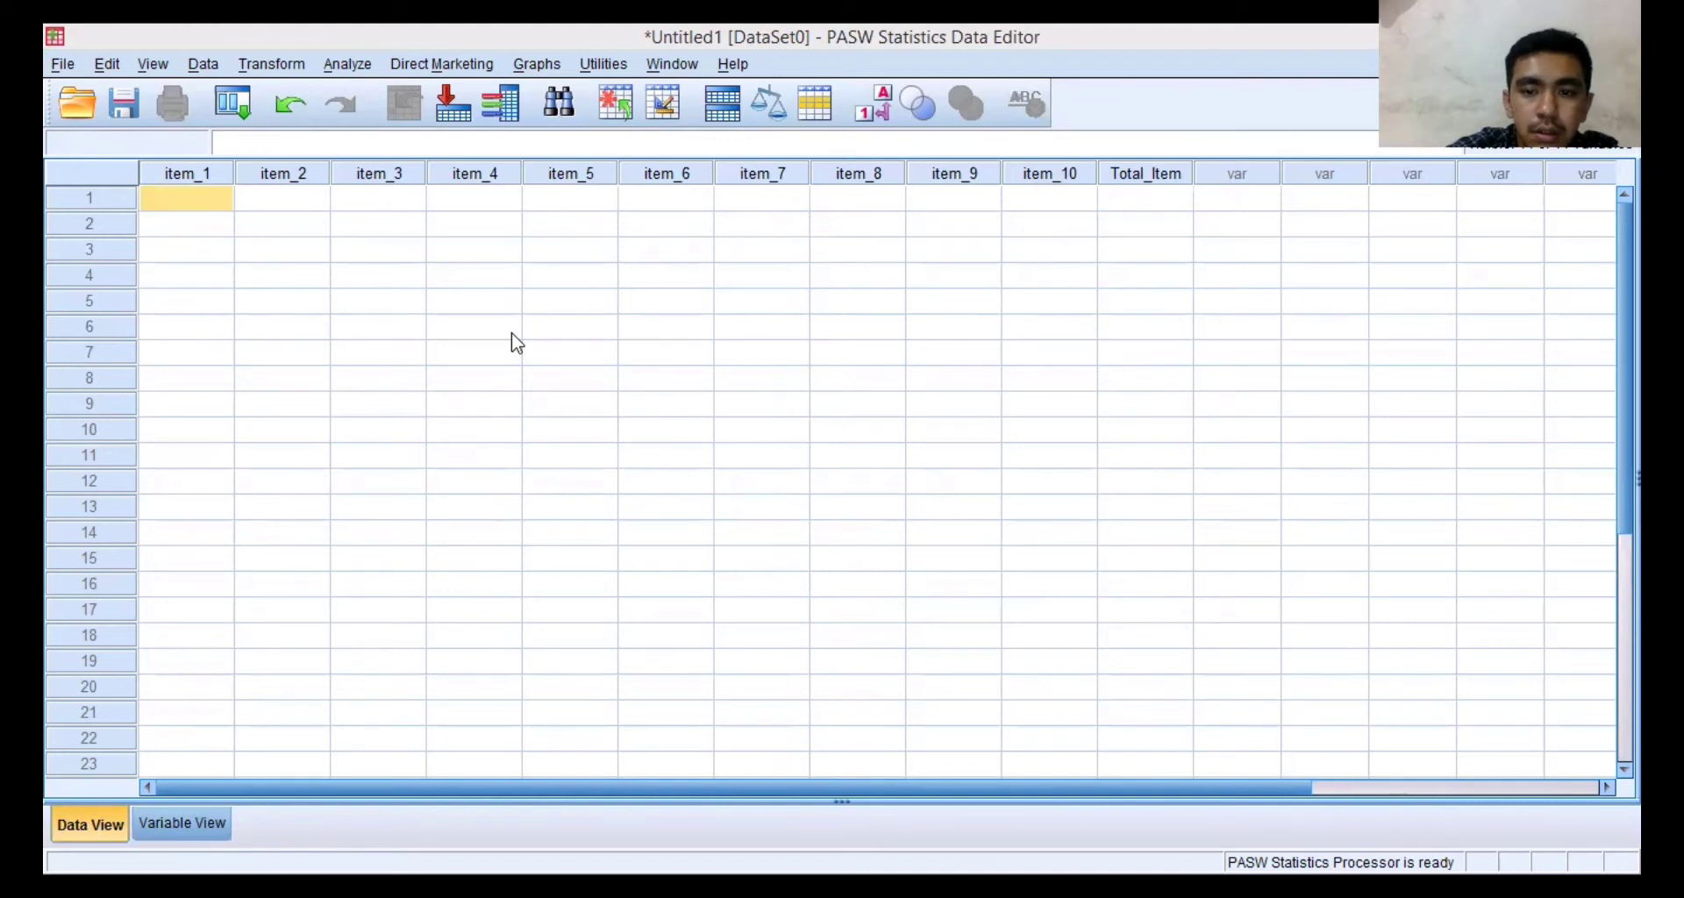
key("alt+Tab")
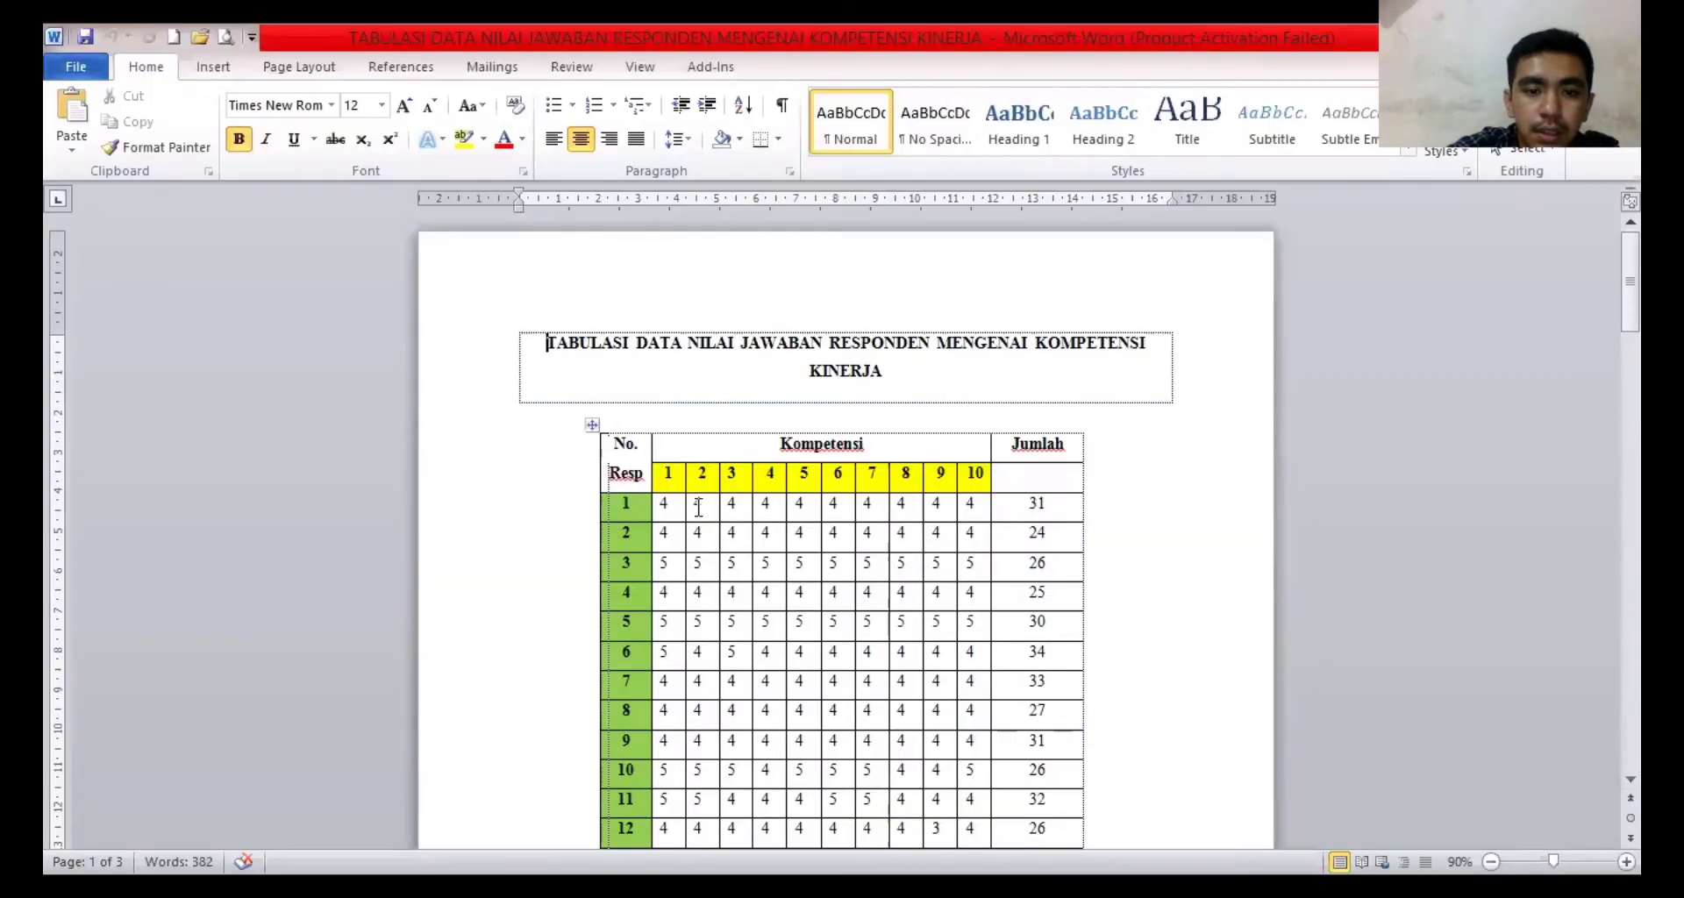
mouse_move(664, 507)
left_mouse_down()
mouse_move(894, 759)
mouse_move(999, 820)
mouse_move(1000, 846)
mouse_move(1000, 789)
mouse_move(1002, 853)
mouse_move(994, 809)
left_mouse_up()
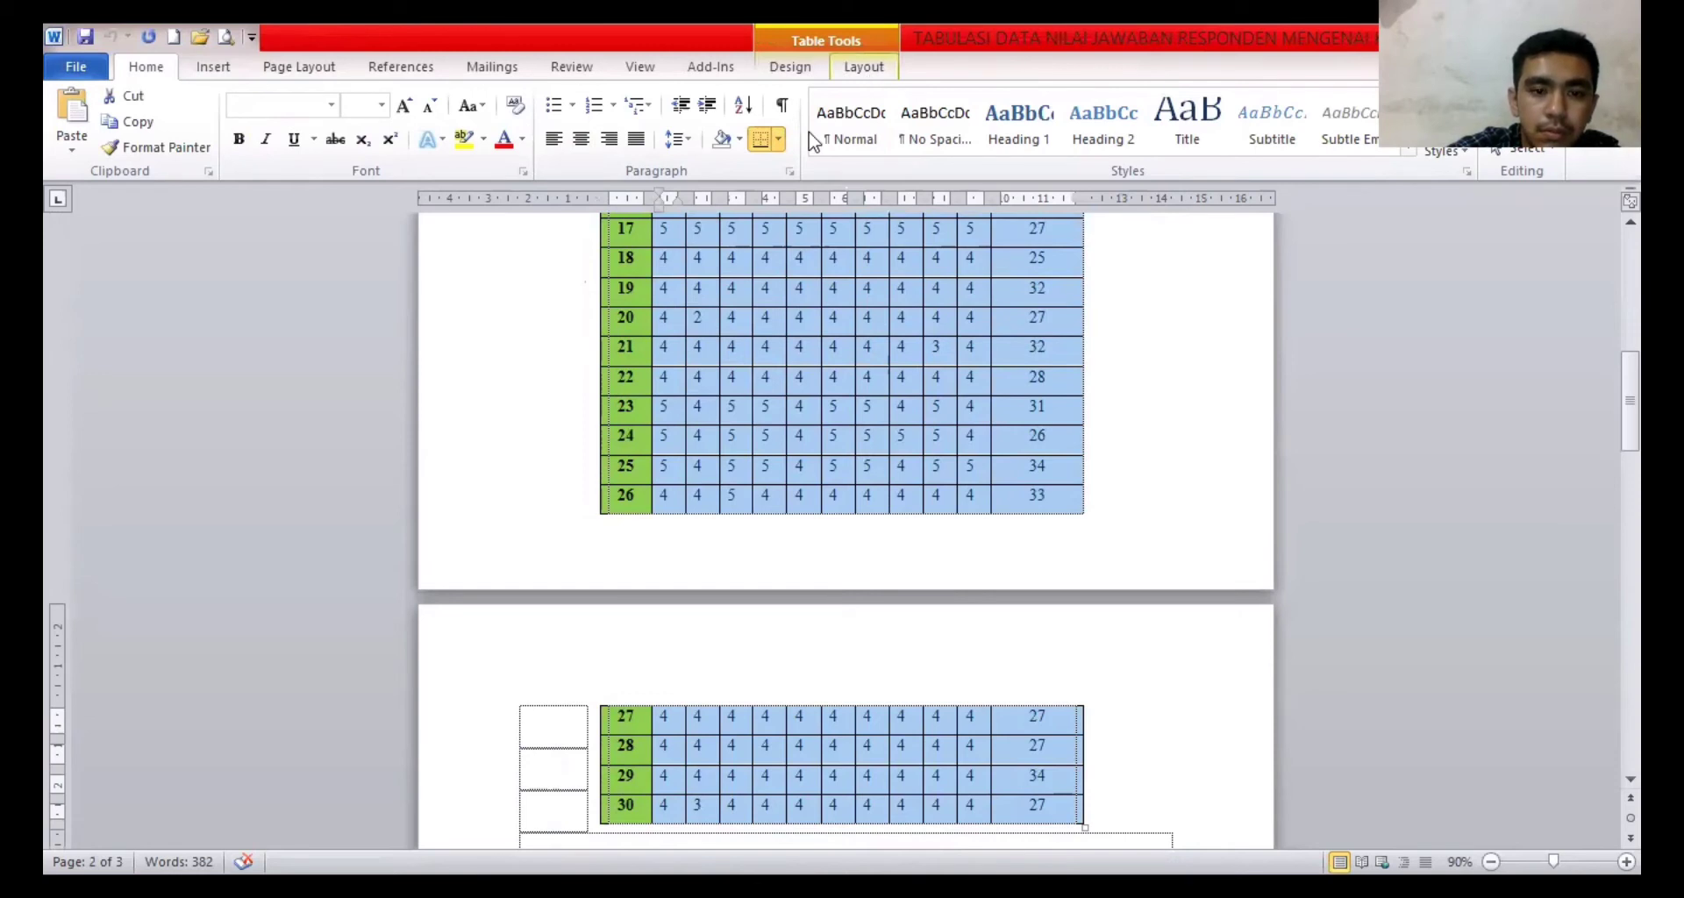
key("alt+Tab")
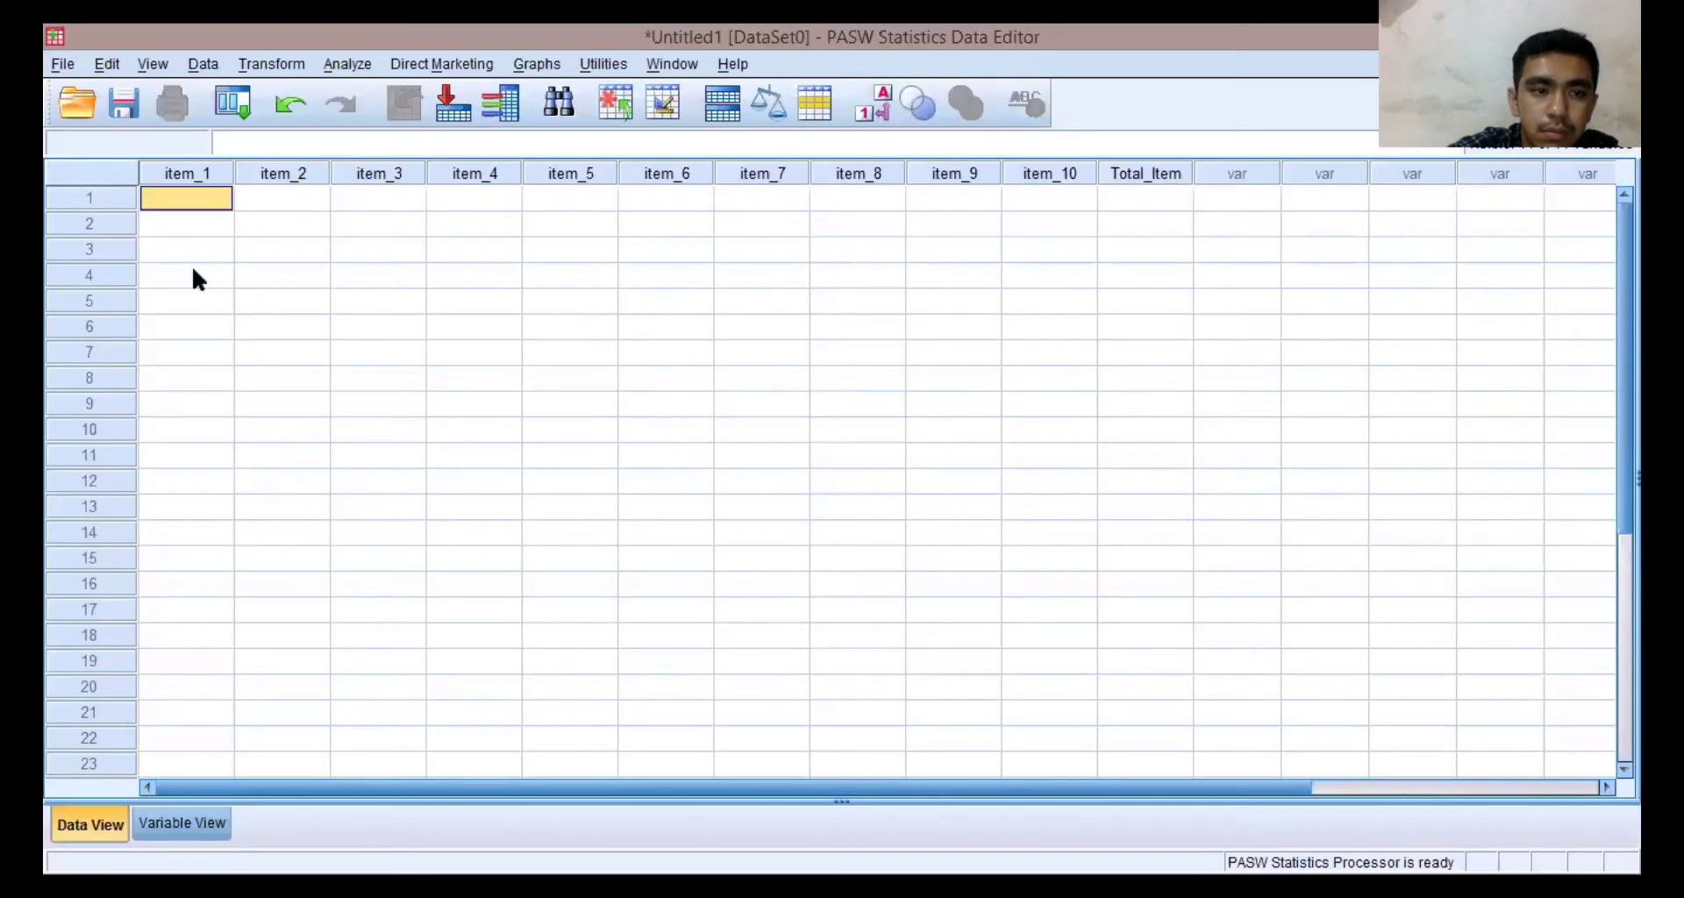
double_click(172, 201)
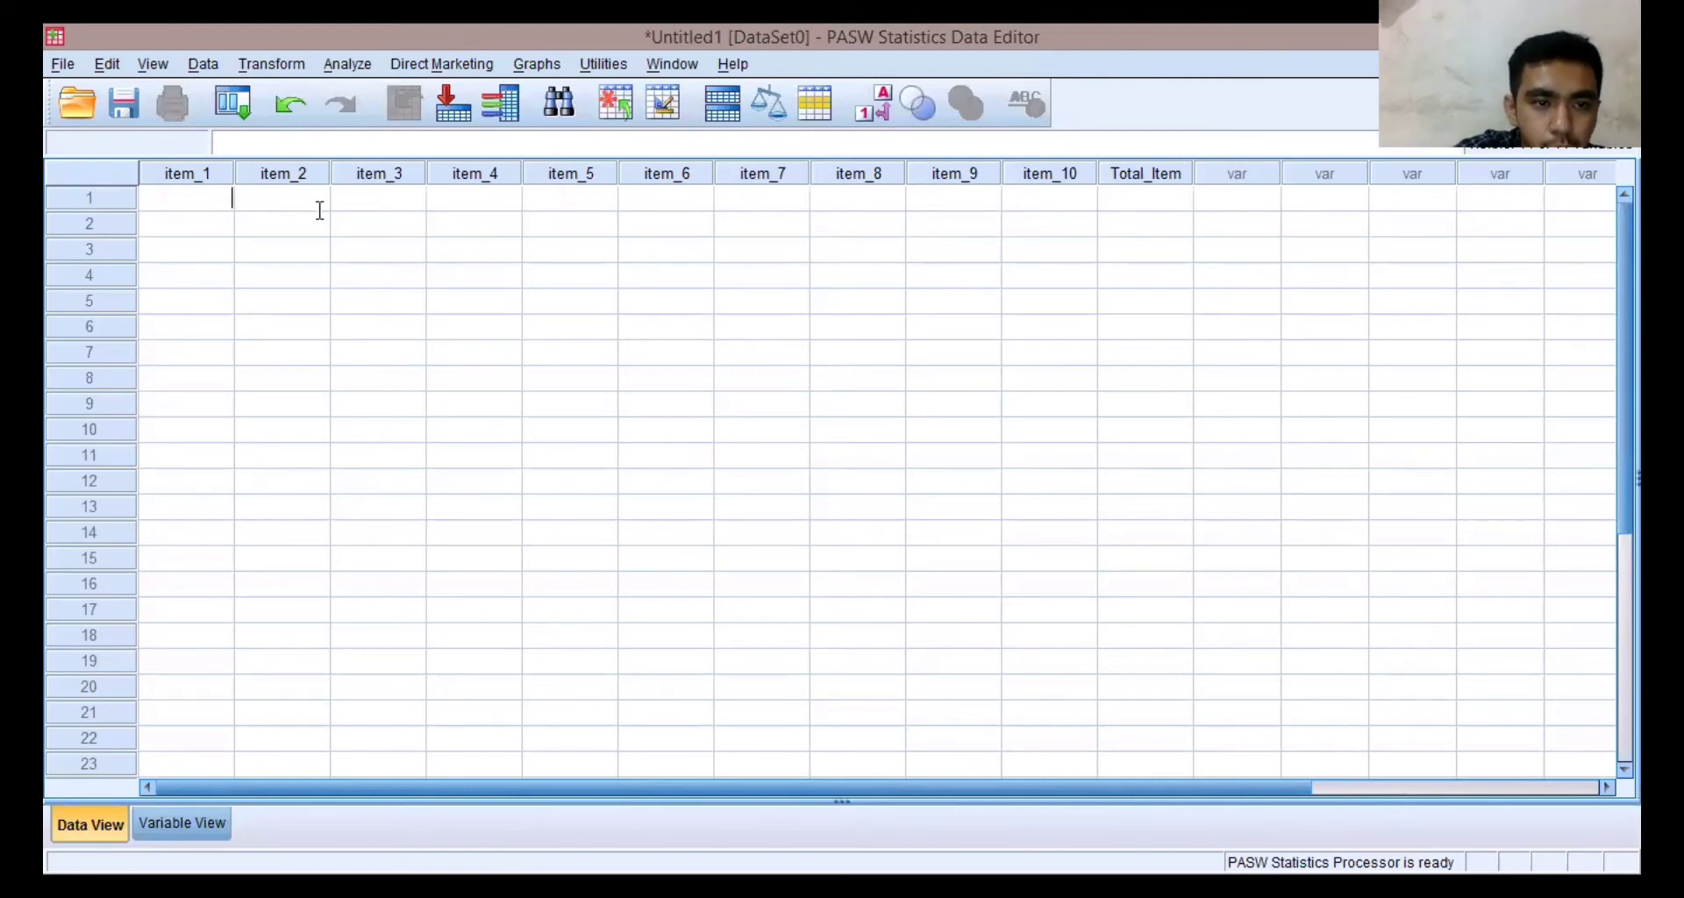
key("ctrl+v")
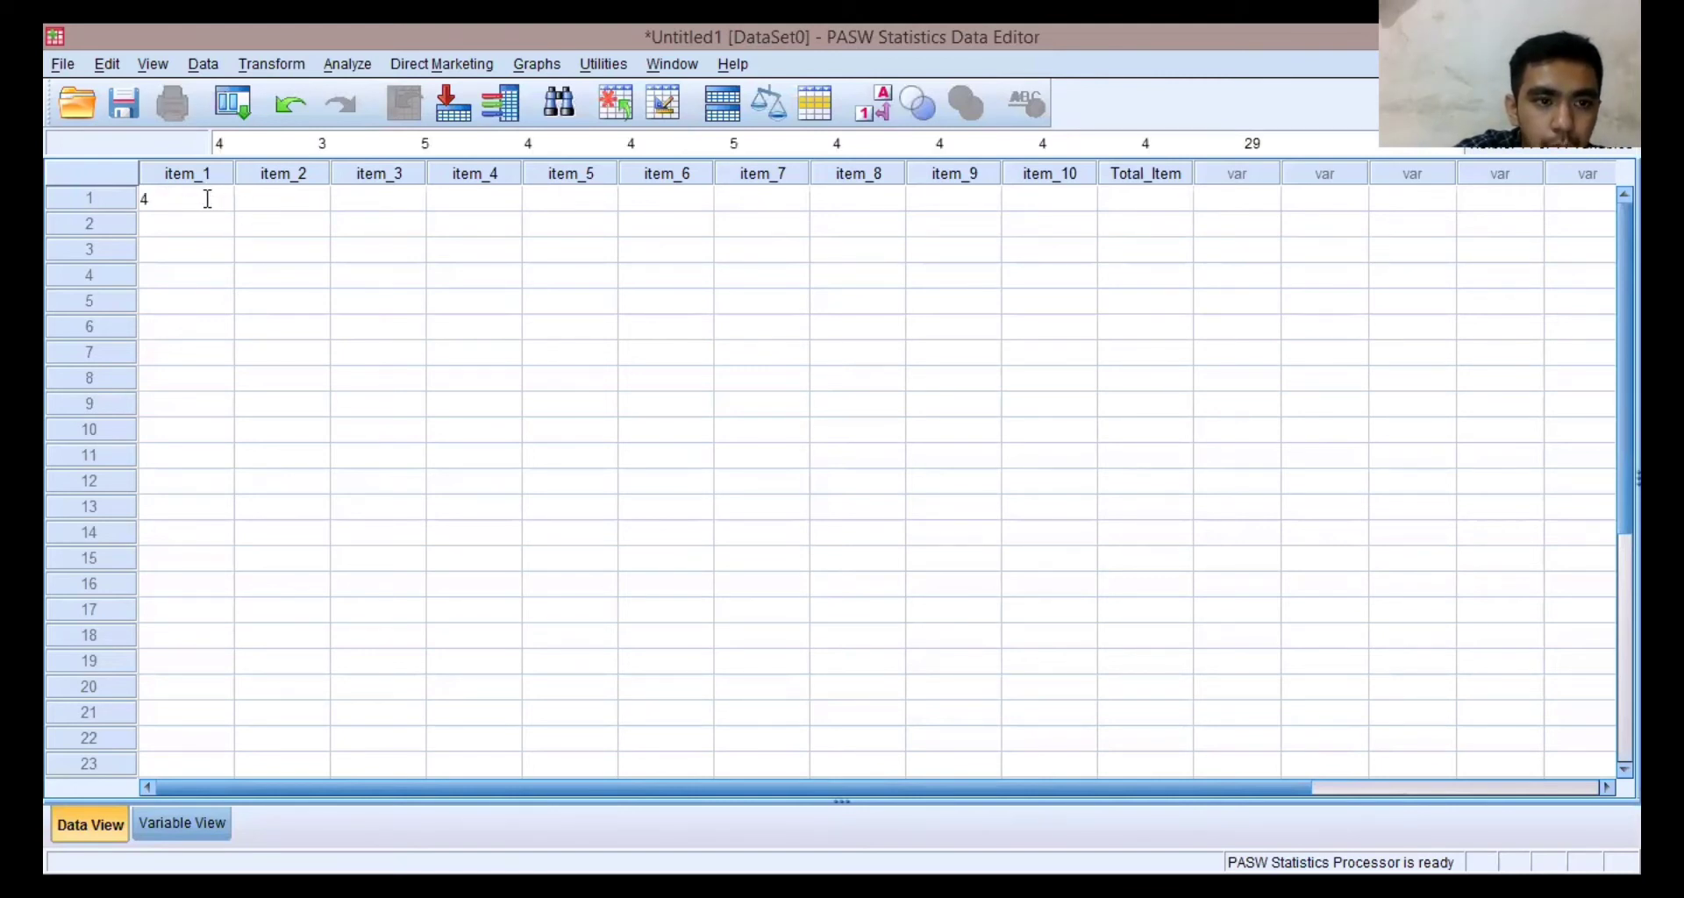
left_click(305, 211)
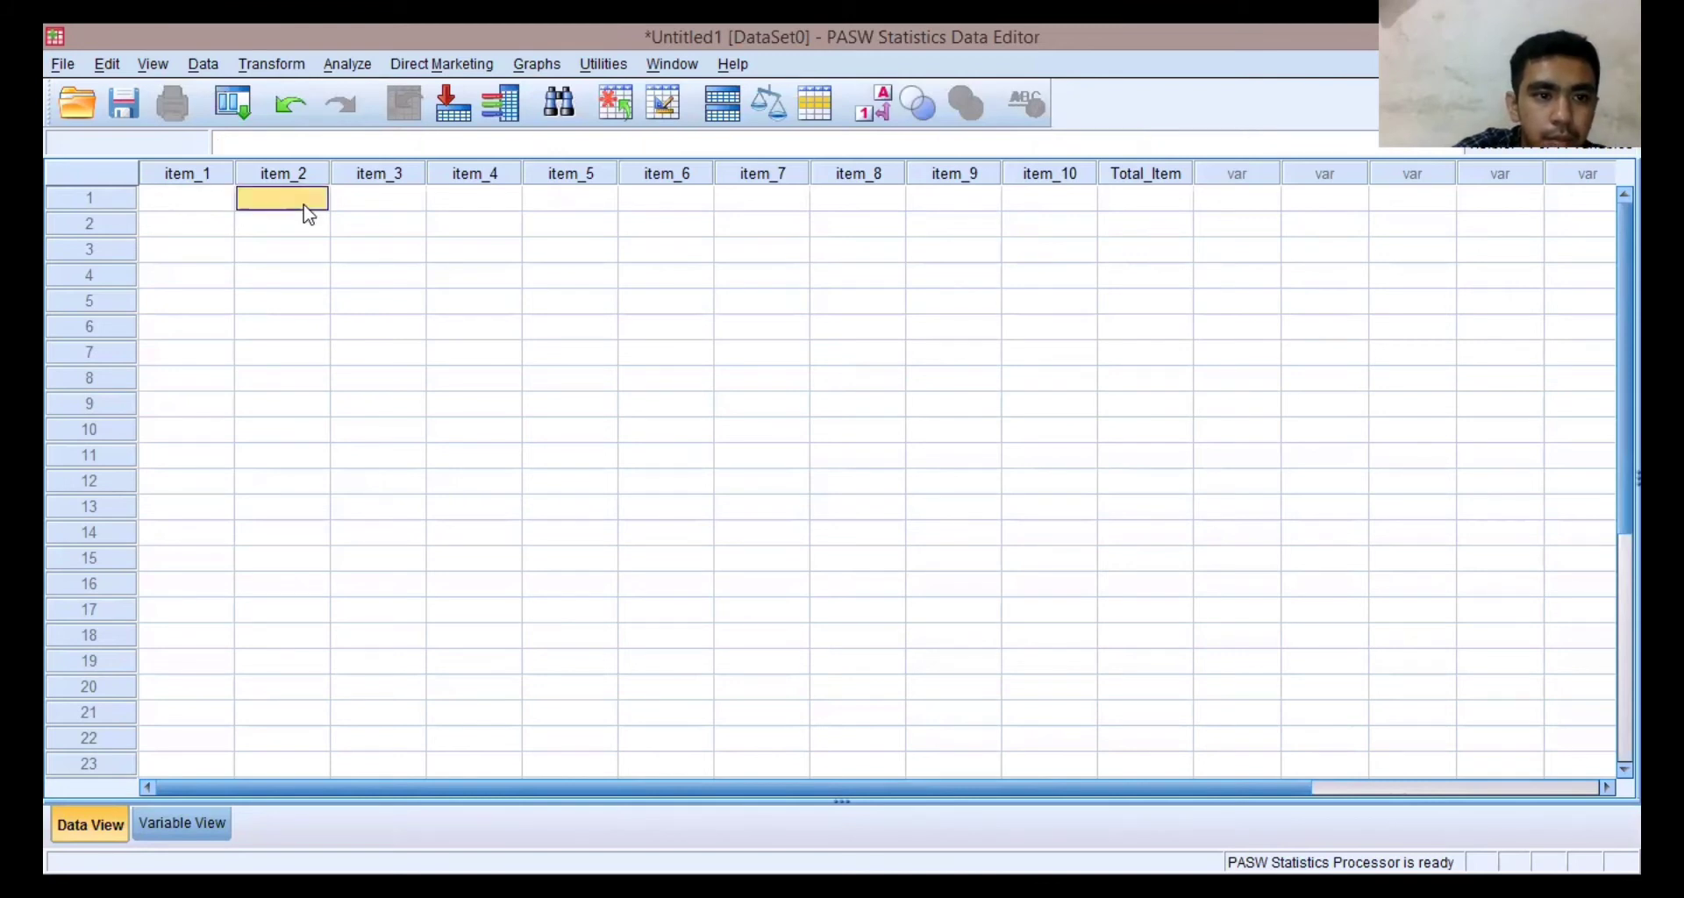
Step: Paste the copied respondent scores and totals into the data sheet, starting at row 1 of item_1
left_click(211, 211)
key("ctrl+v")
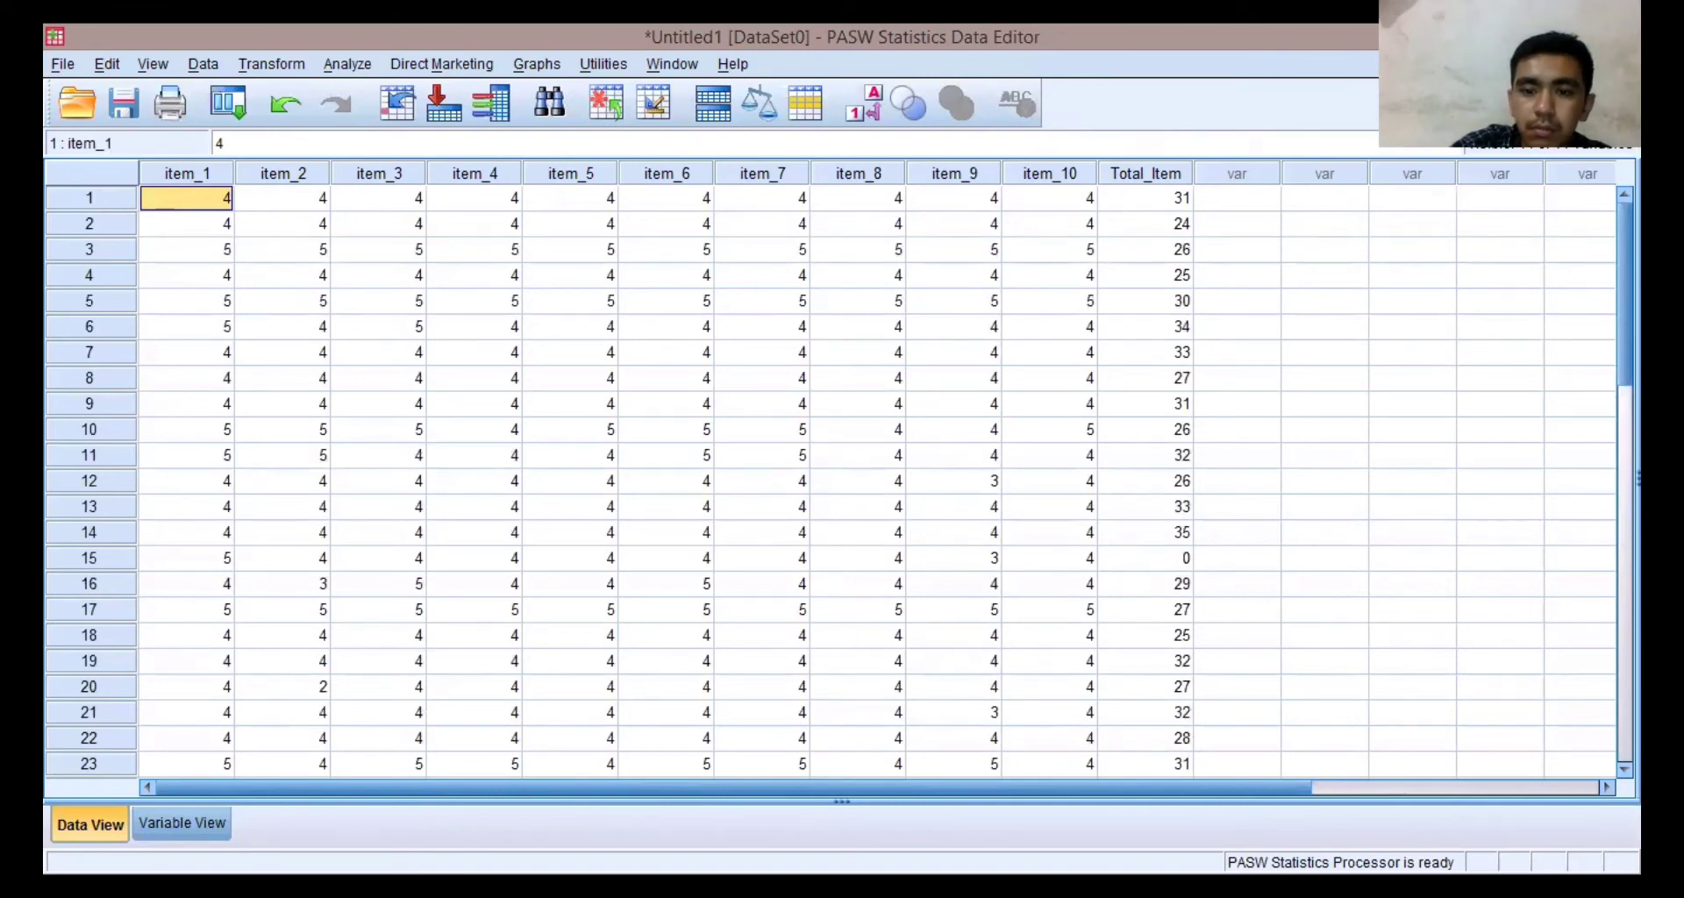
Step: Look through the pasted respondent rows from the first to the last to check the data
scroll(834, 482, "down", 5)
scroll(833, 483, "up", 2)
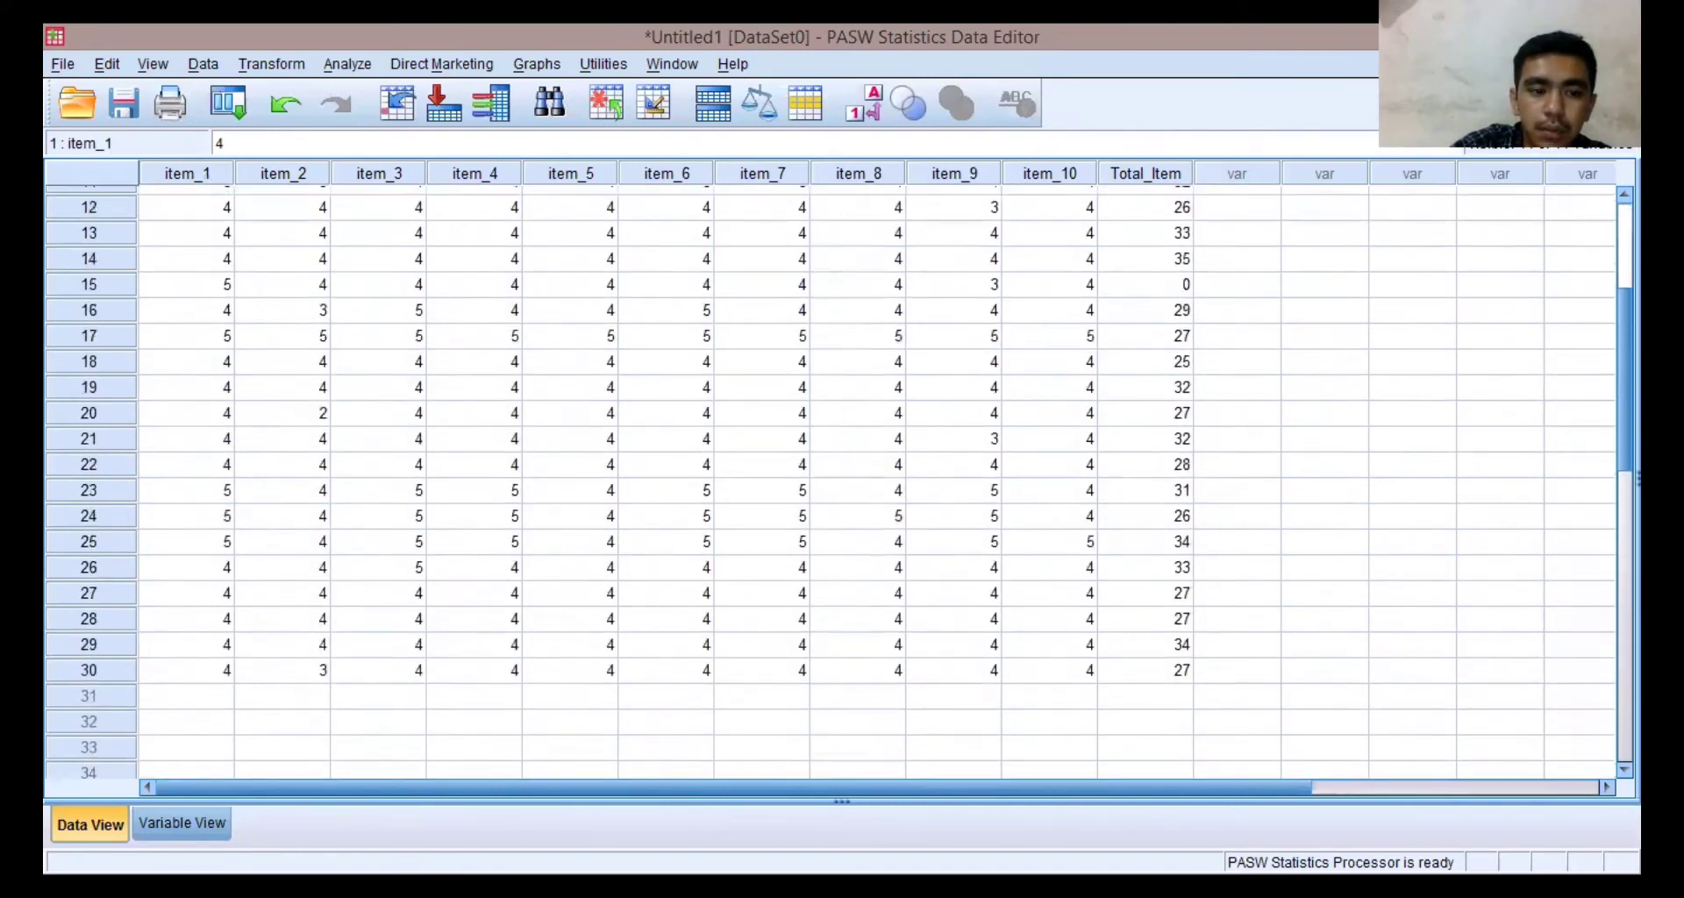
scroll(833, 483, "up", 4)
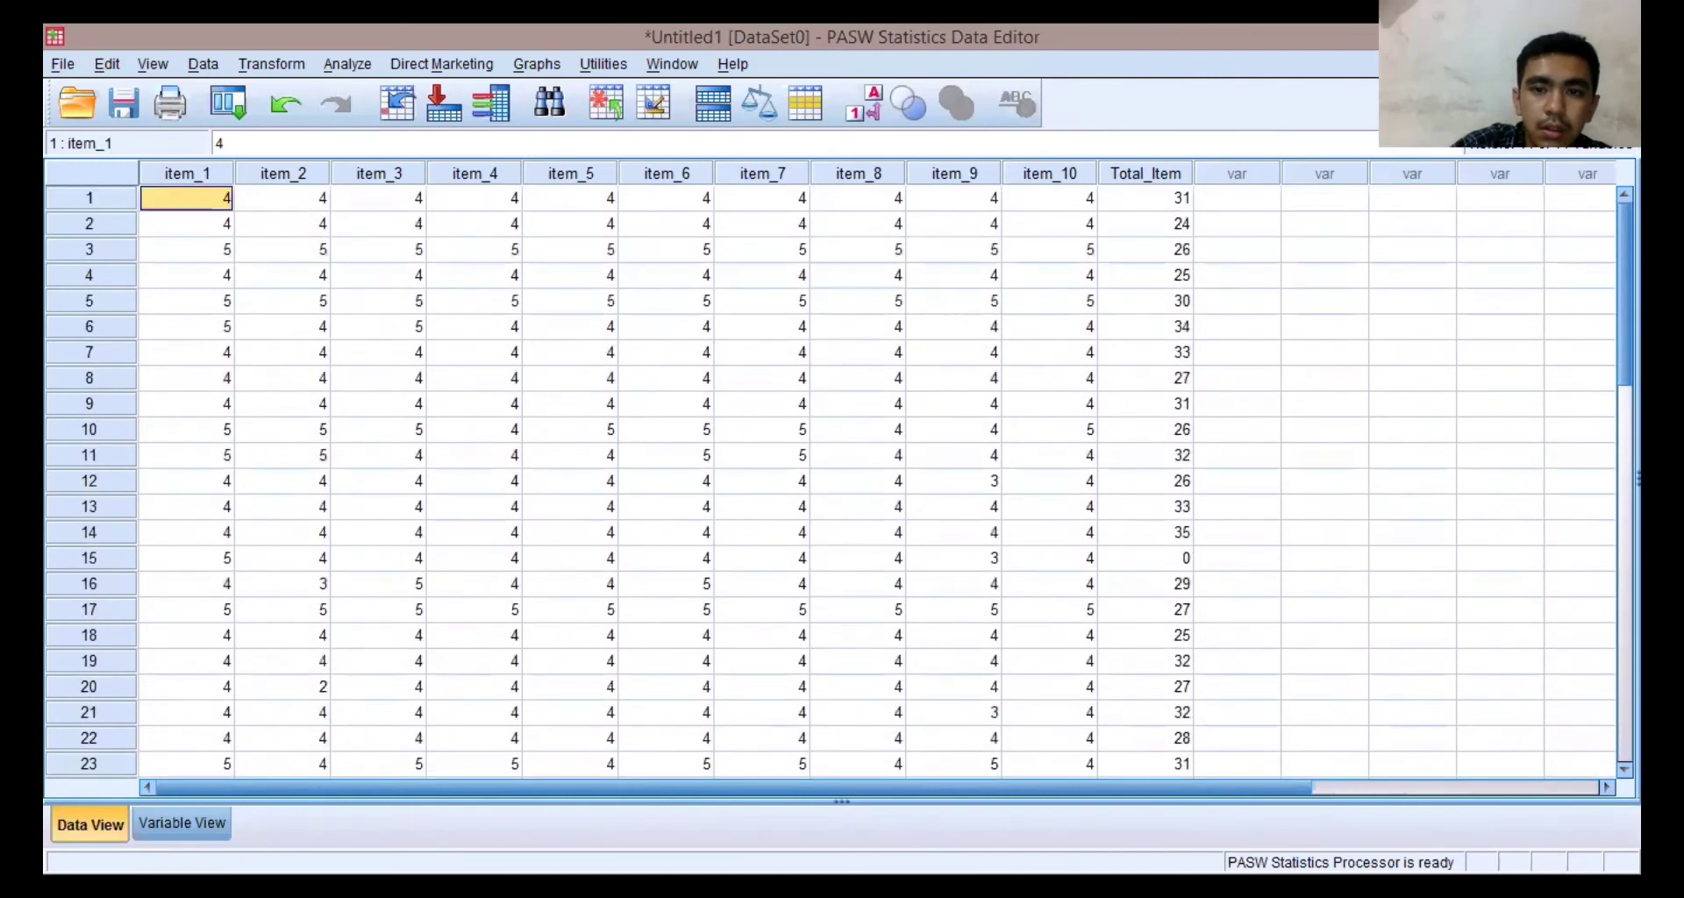
scroll(833, 482, "down", 5)
scroll(834, 483, "up", 5)
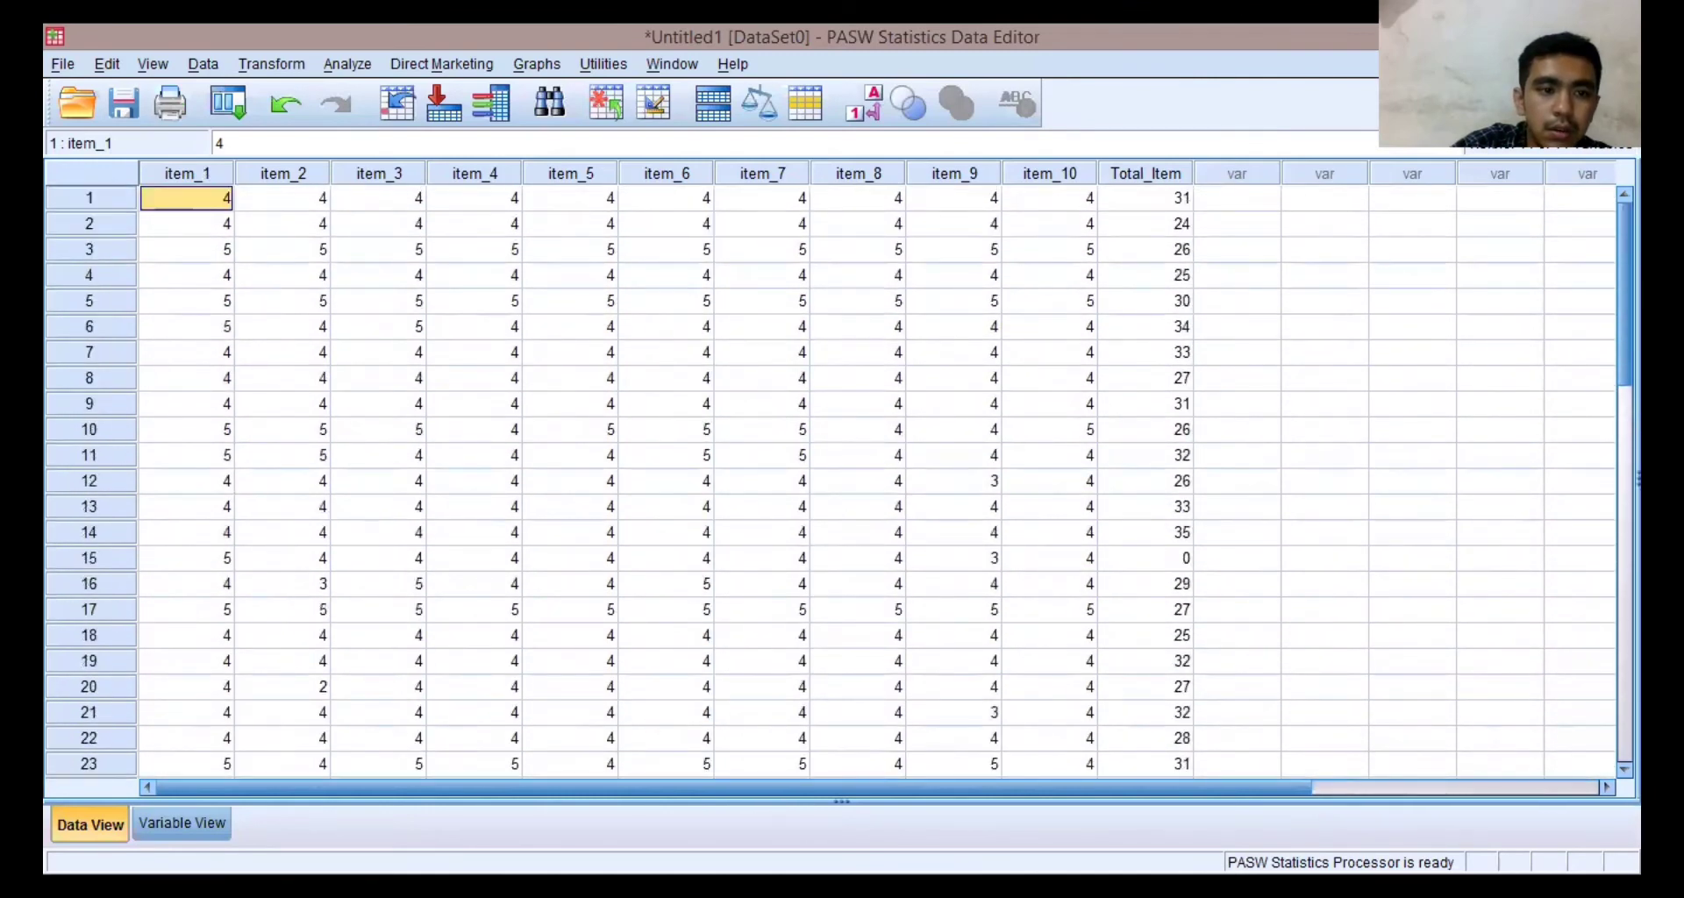
scroll(833, 482, "down", 5)
scroll(833, 482, "up", 4)
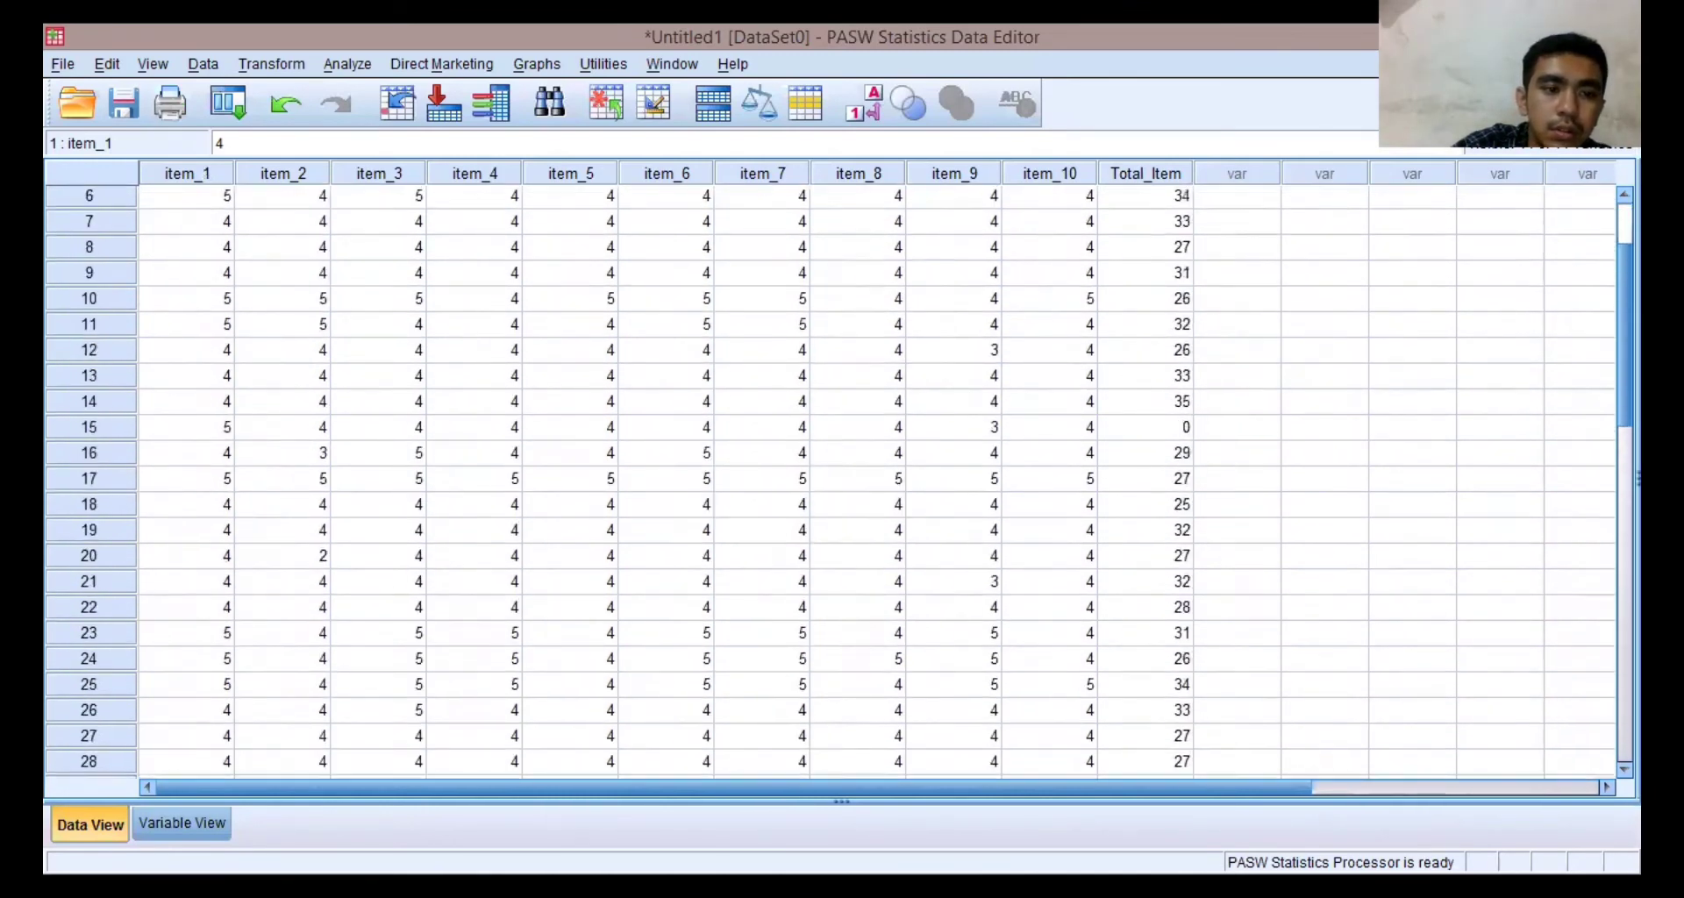
scroll(834, 483, "up", 2)
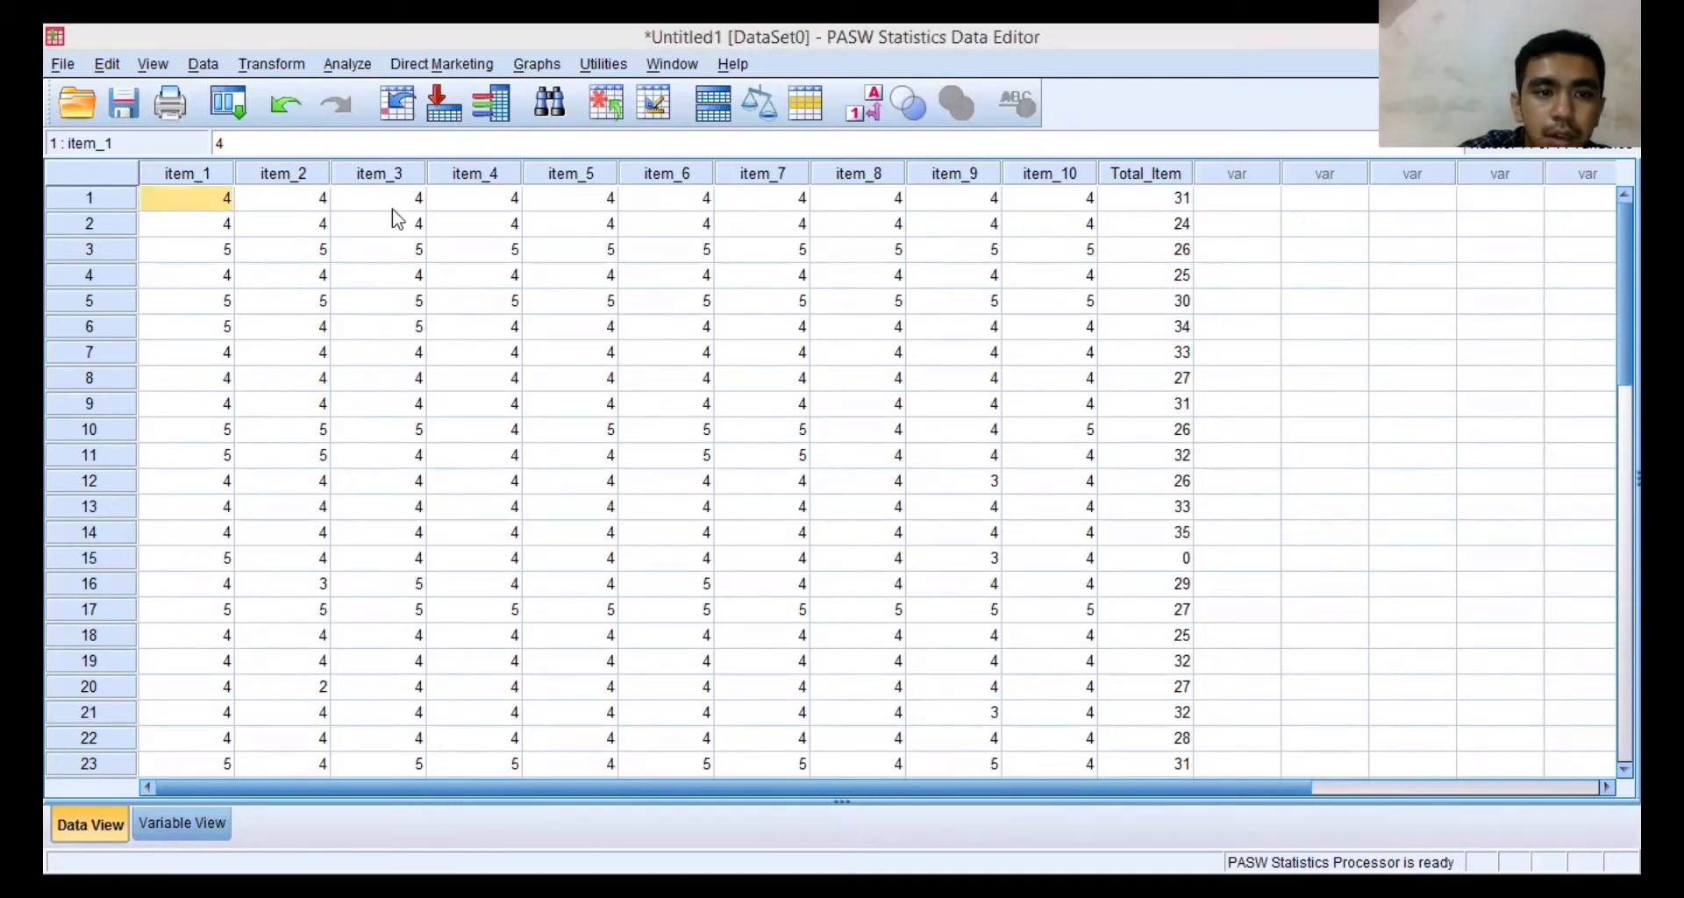
Step: Start a bivariate correlation analysis and add all variables, item_1 to item_10 and Total_Item, to the analysed variables
key("alt+a")
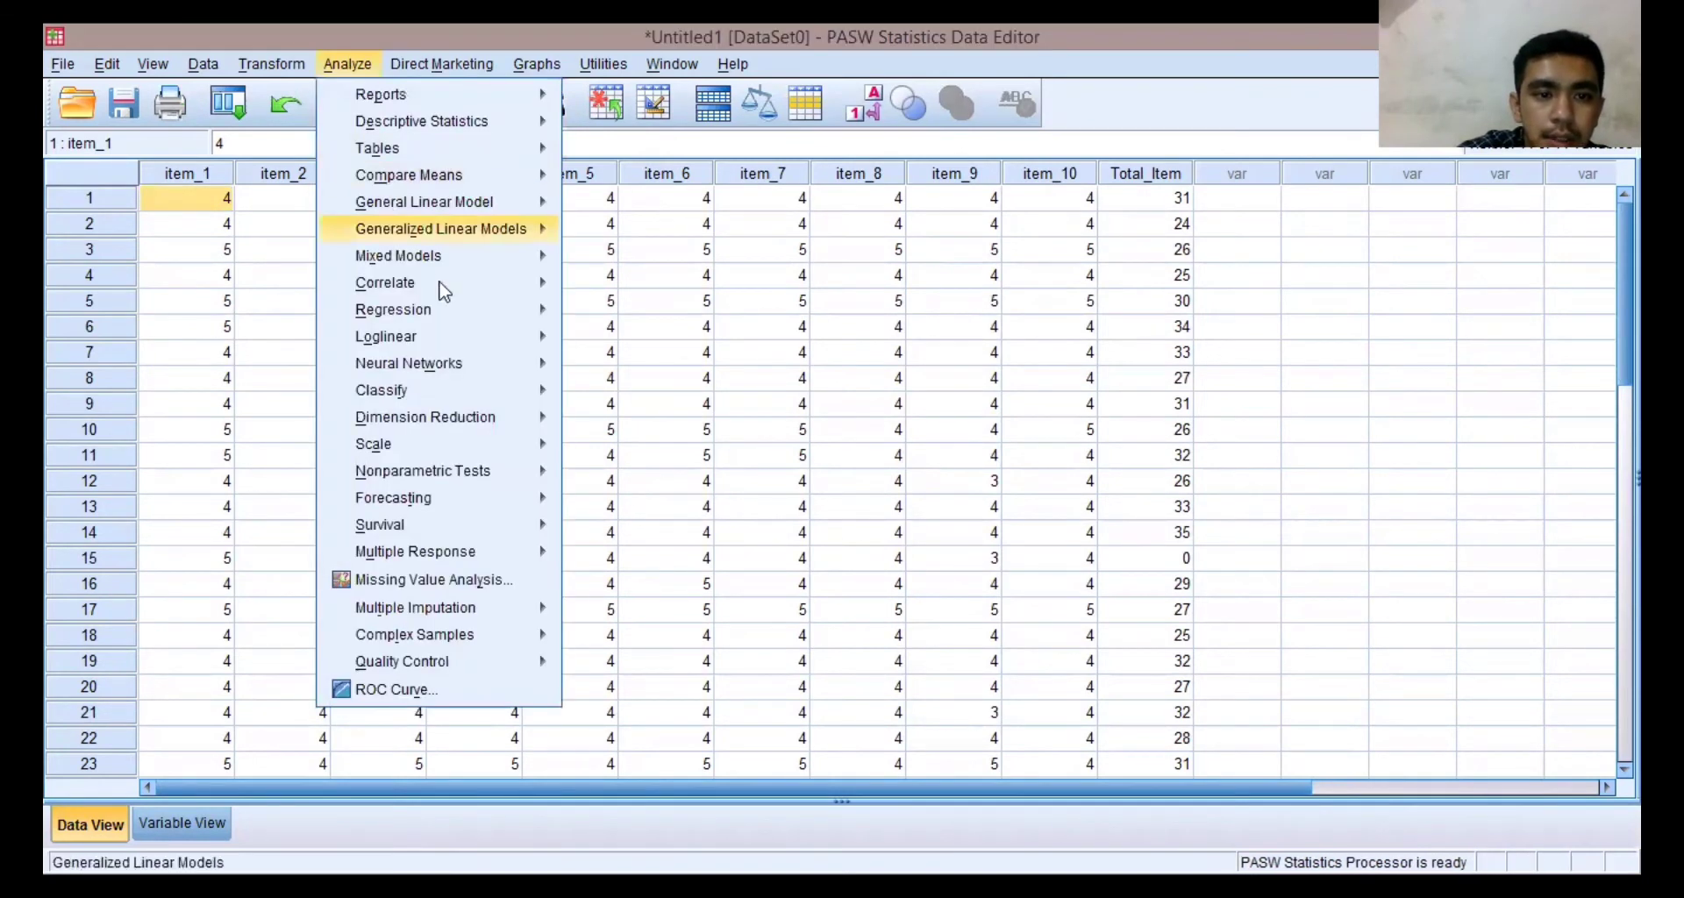
mouse_move(432, 312)
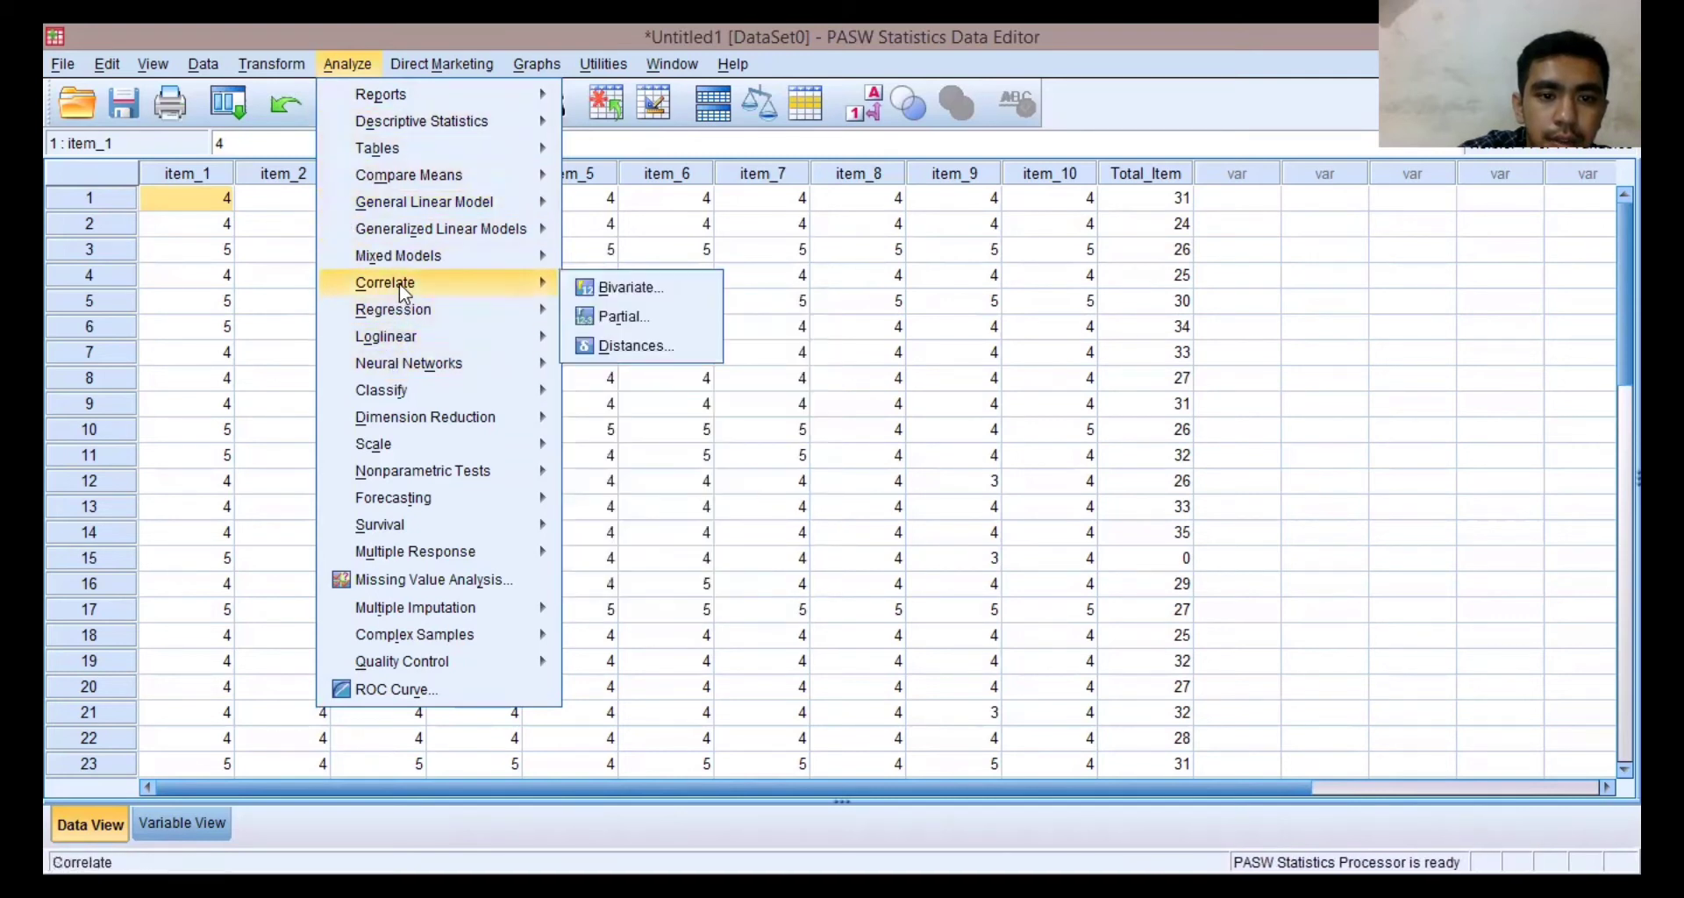
left_click(593, 289)
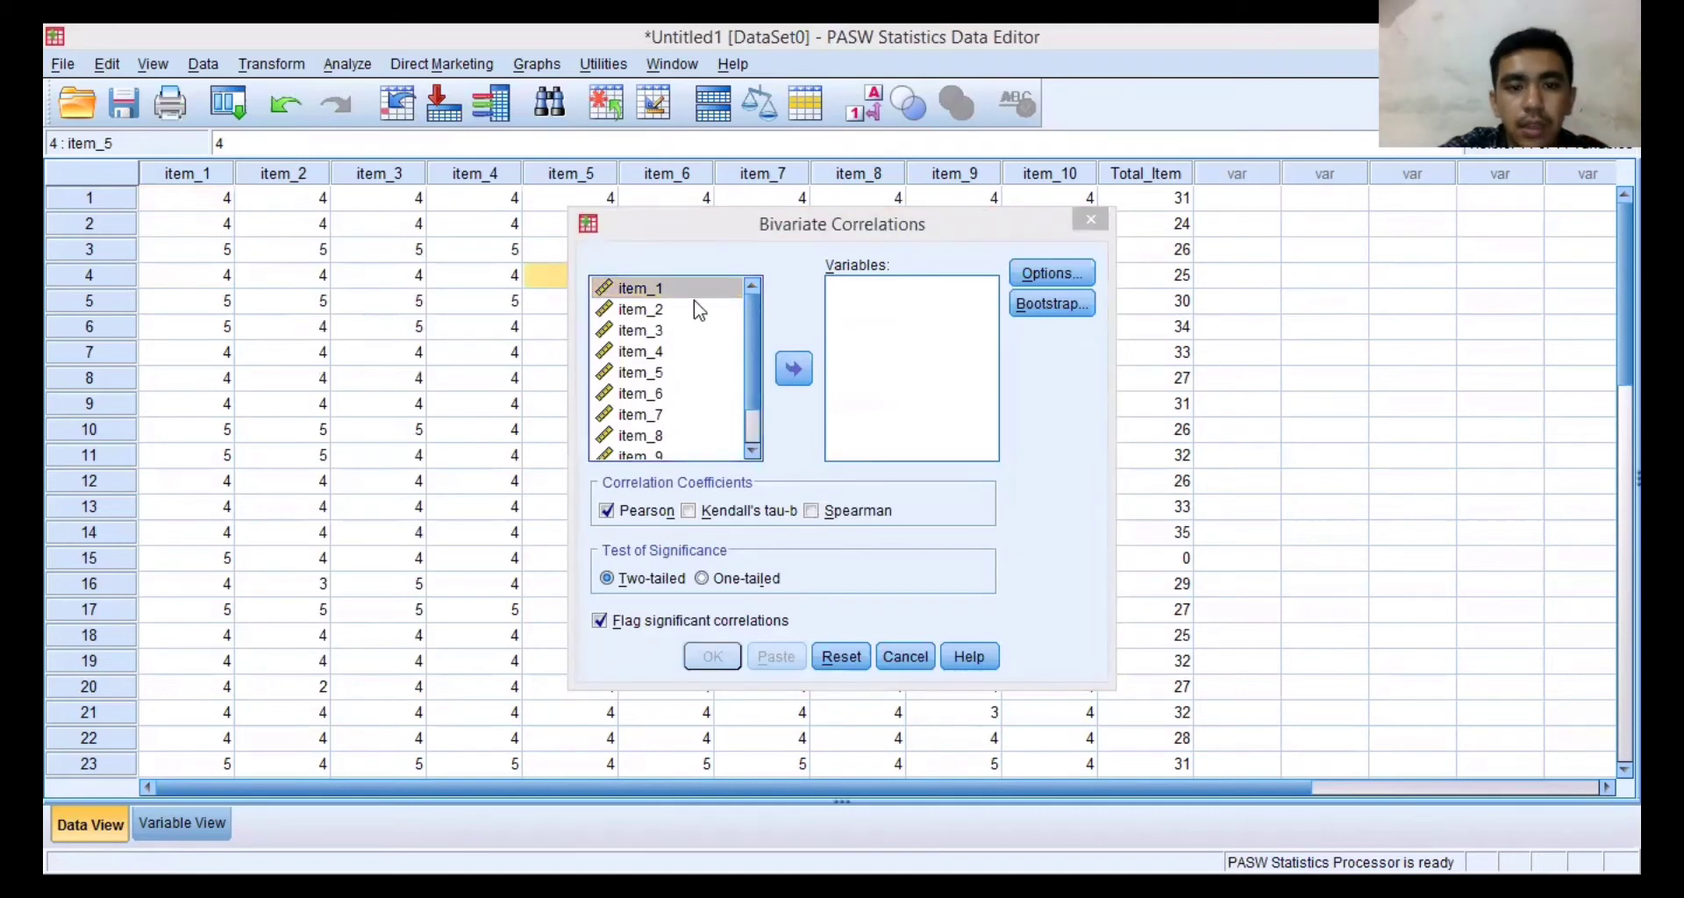
left_click(698, 310)
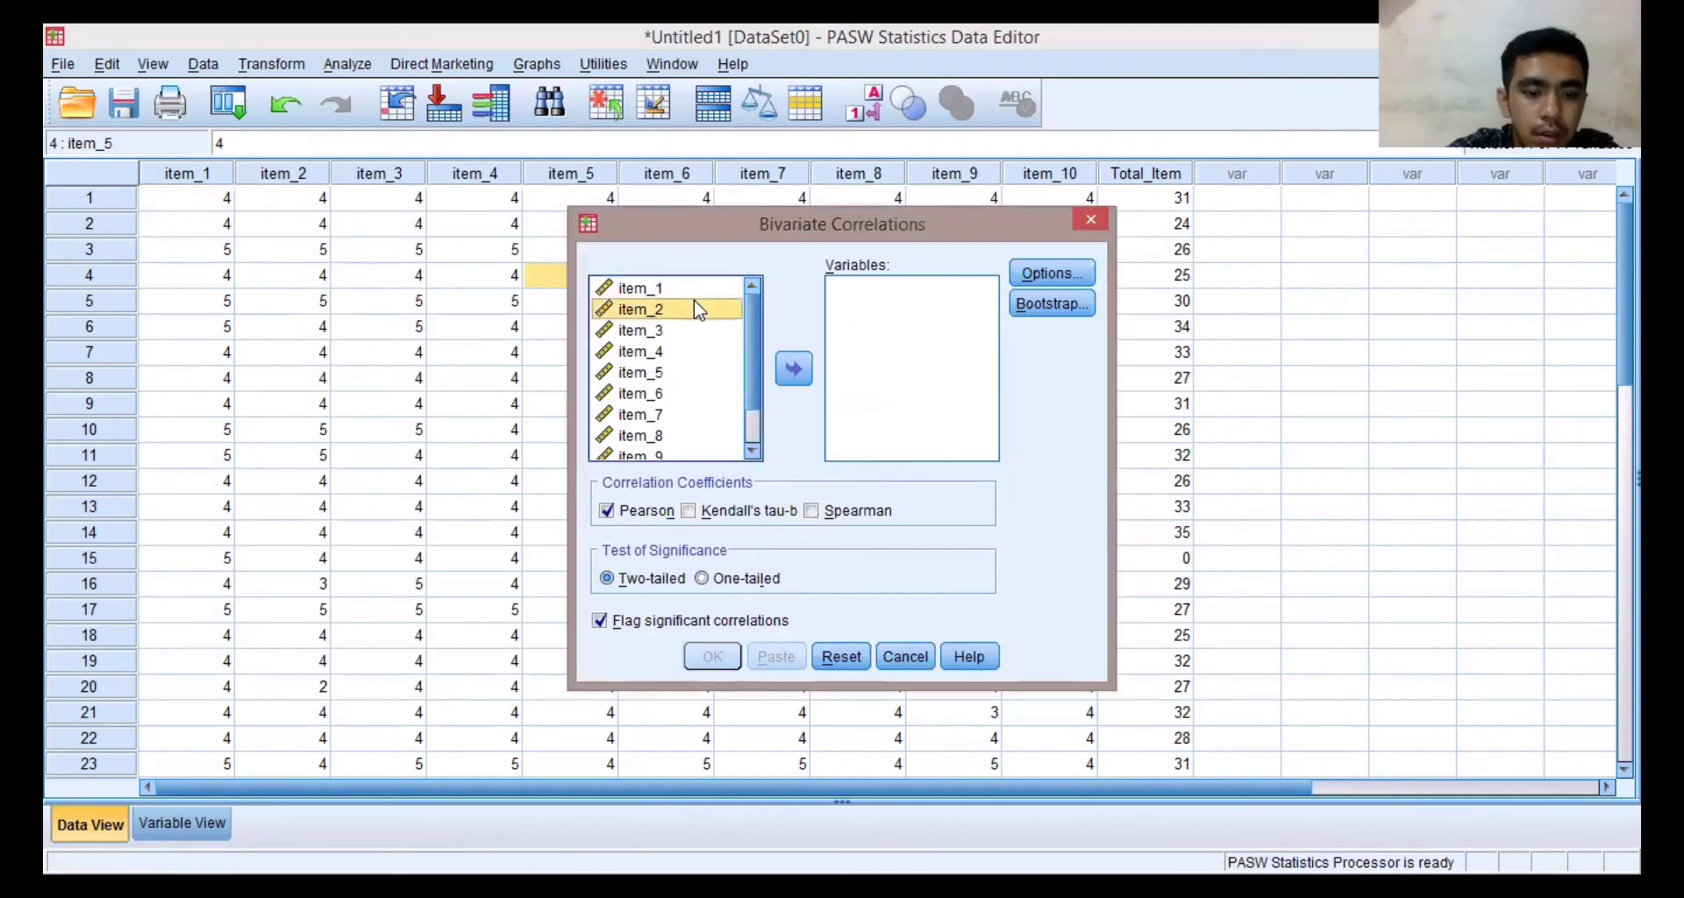
key("ctrl+a")
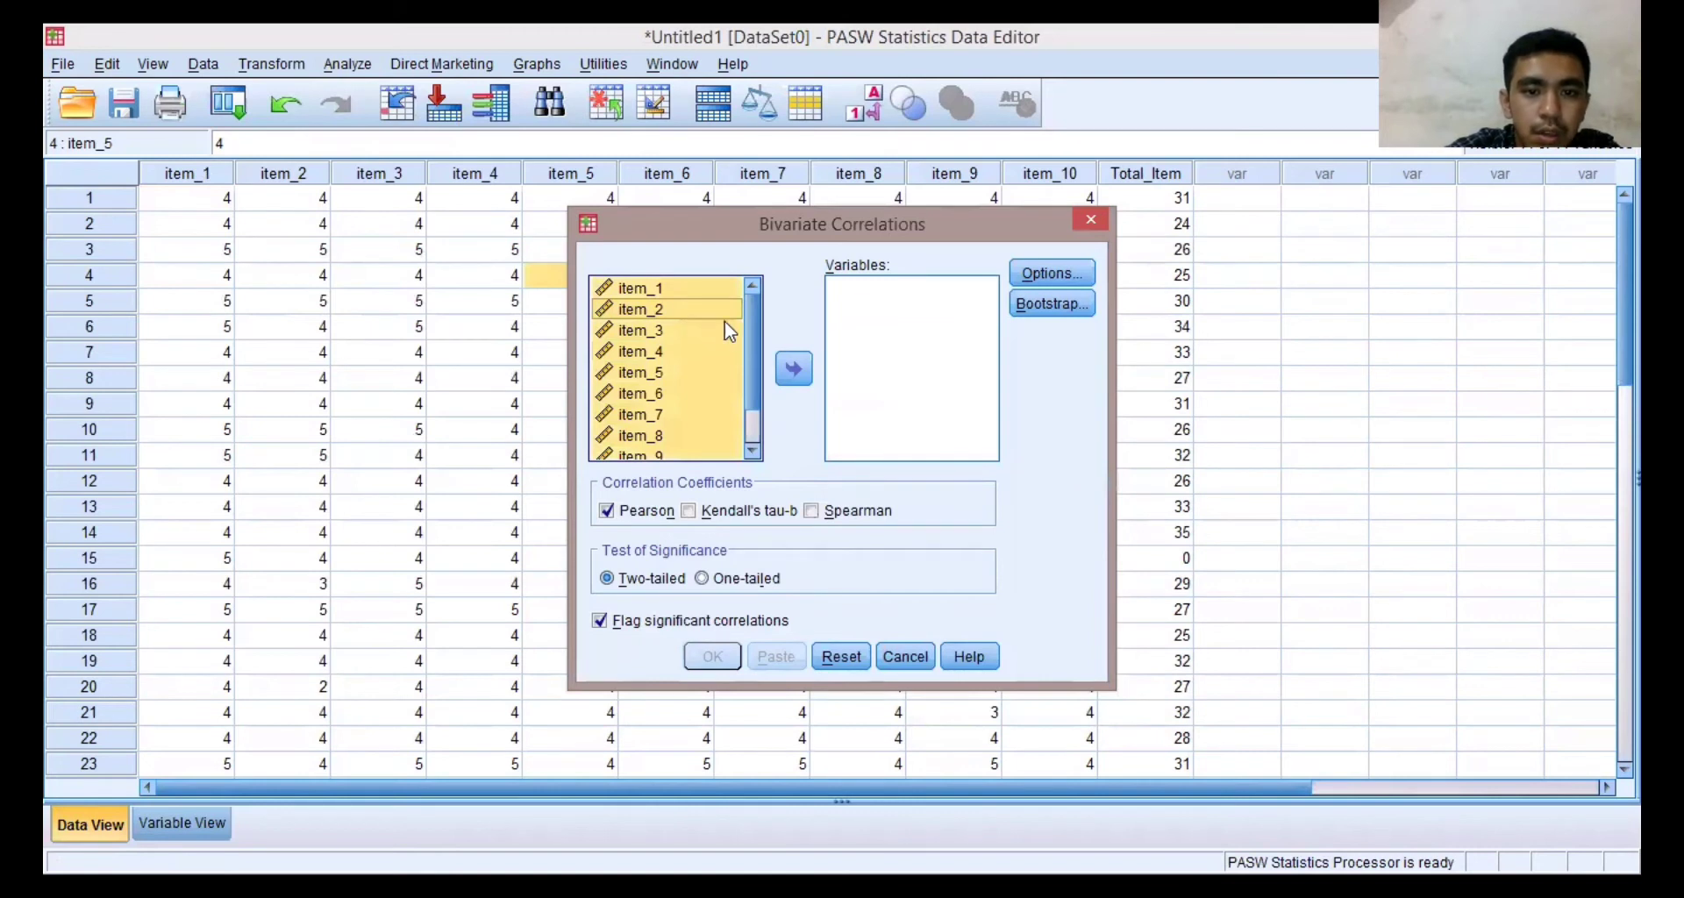
left_click(794, 369)
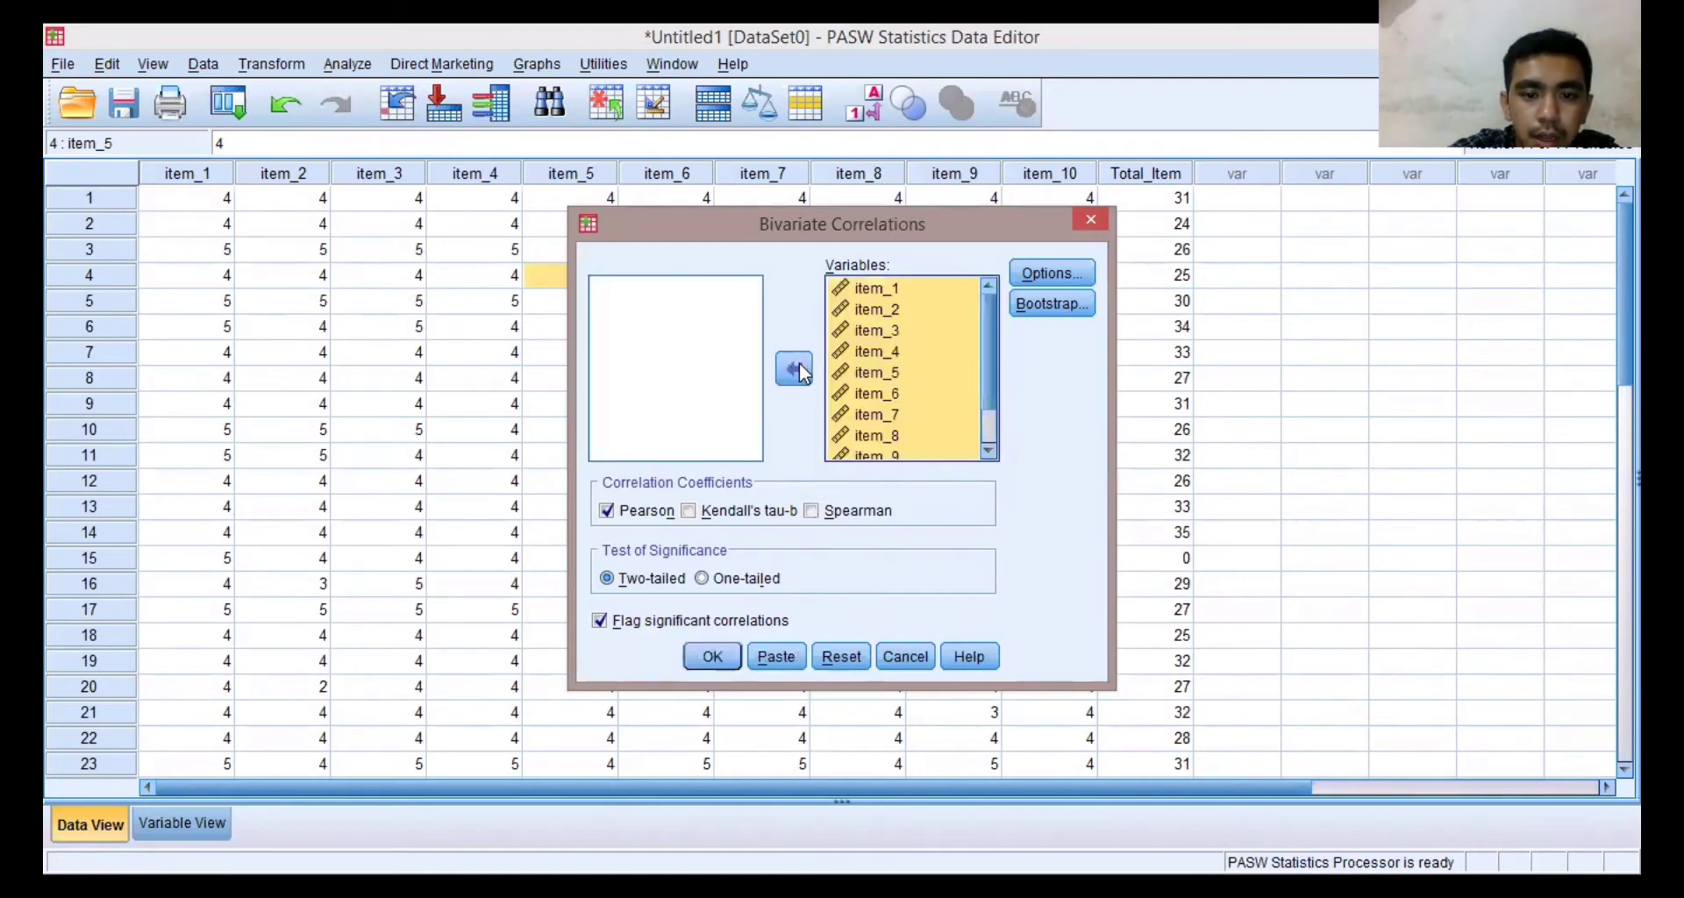
Step: Run the bivariate correlation on the chosen variables and switch to the output in the PASW Statistics Viewer
left_click(713, 656)
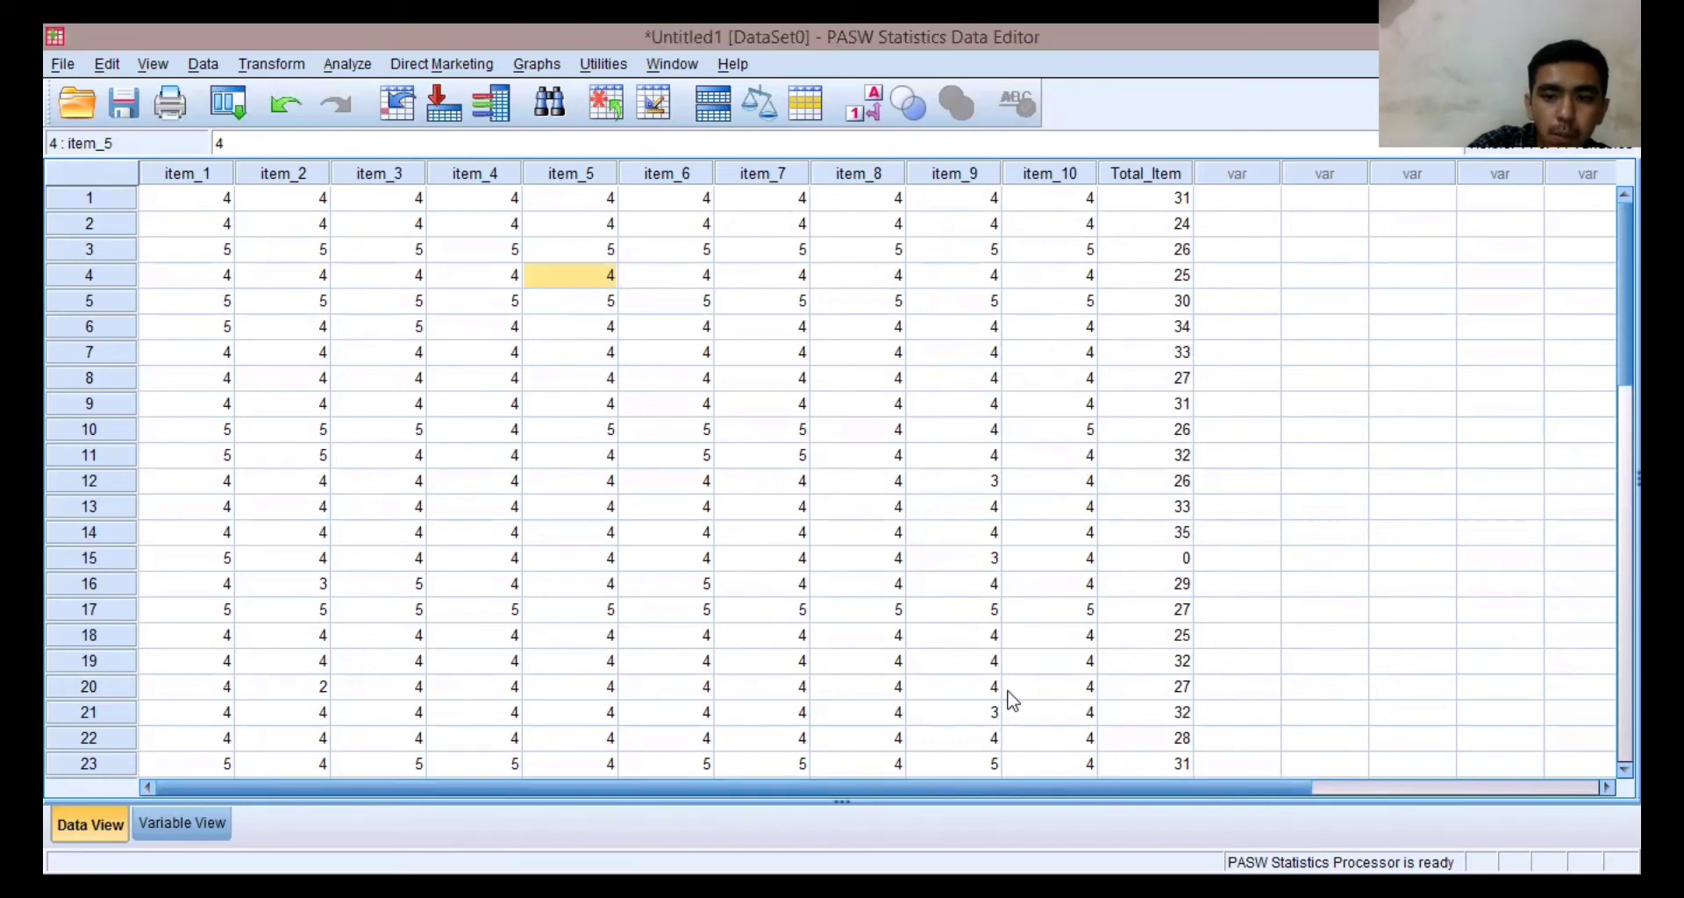
scroll(840, 482, "down", 6)
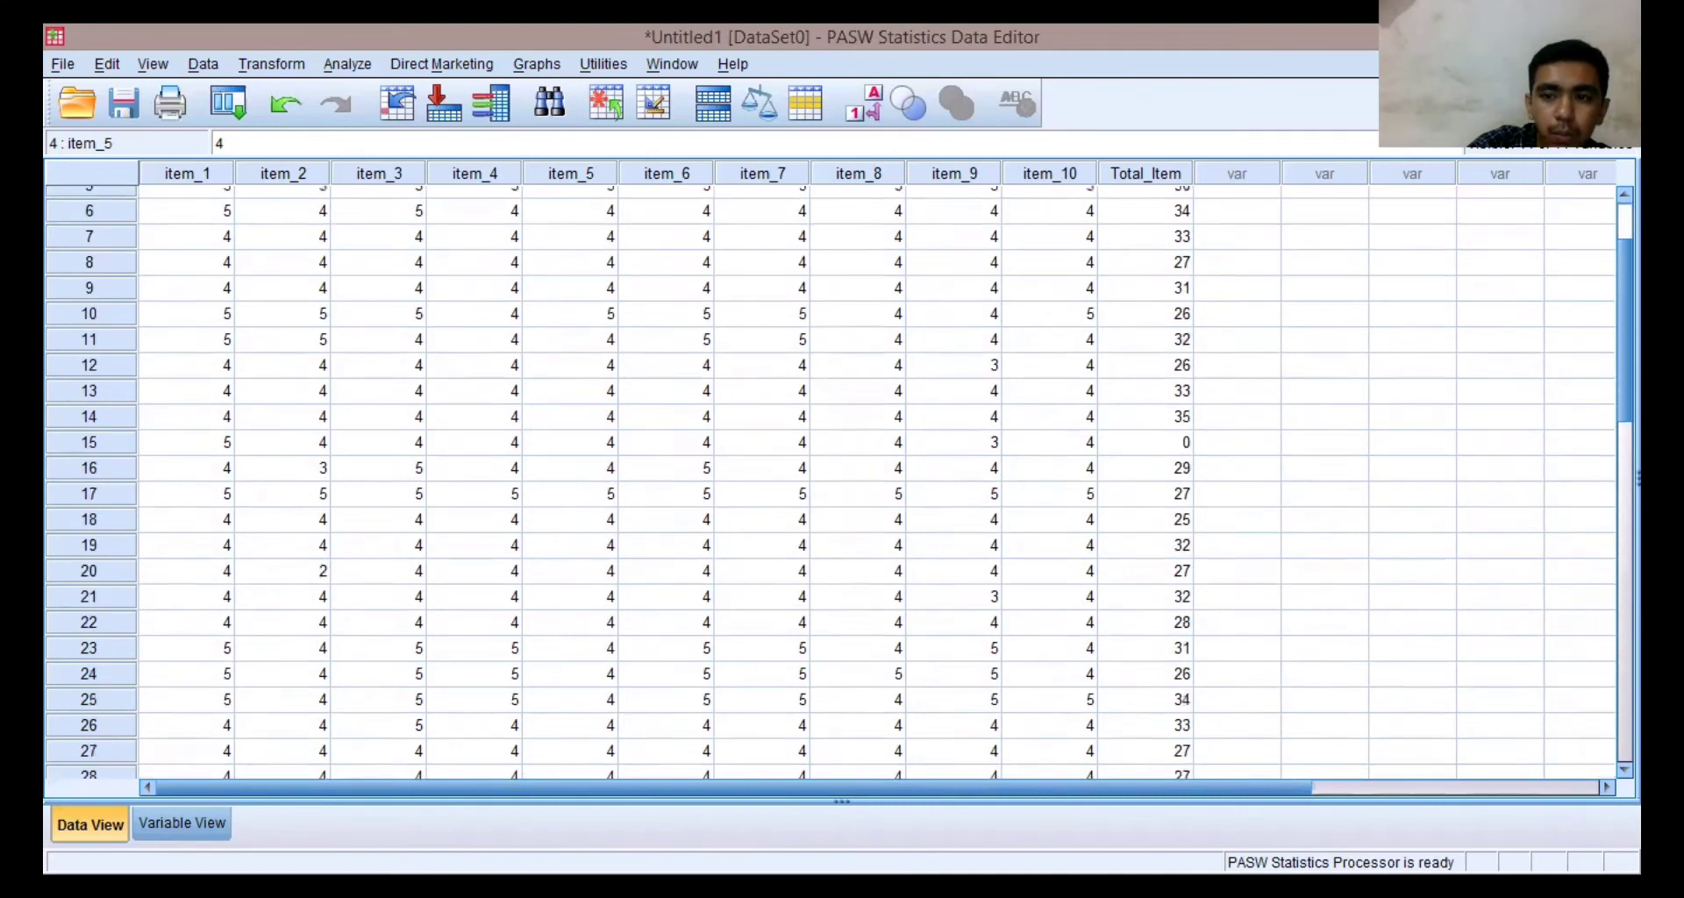
scroll(839, 481, "up", 4)
scroll(829, 481, "up", 3)
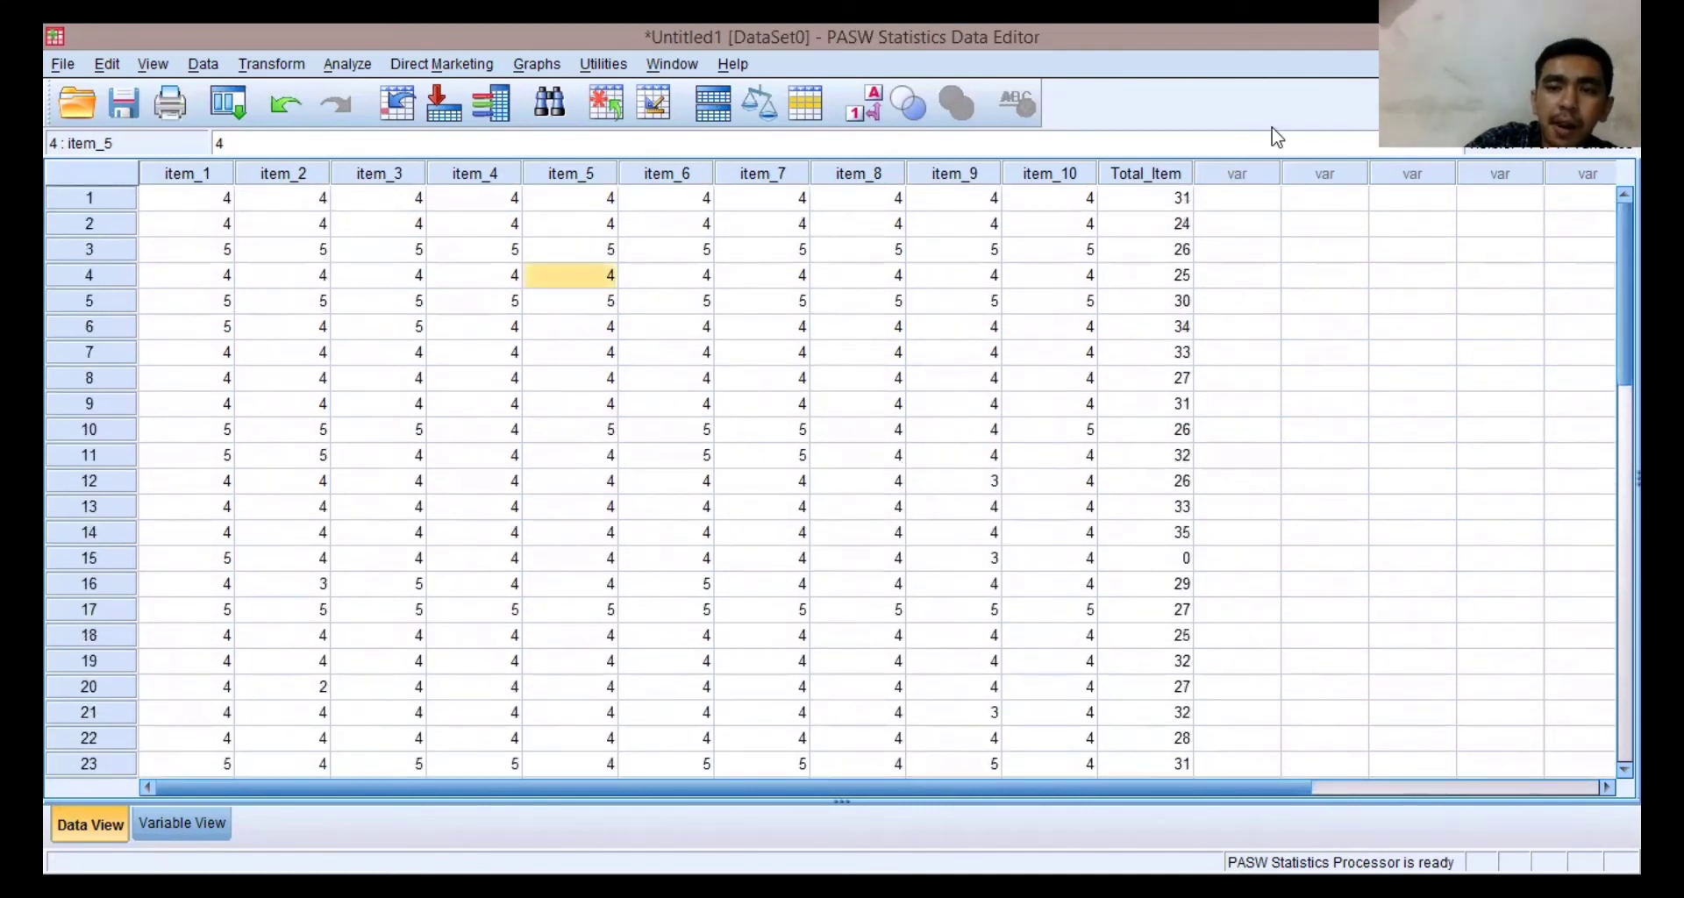
key("alt+Tab")
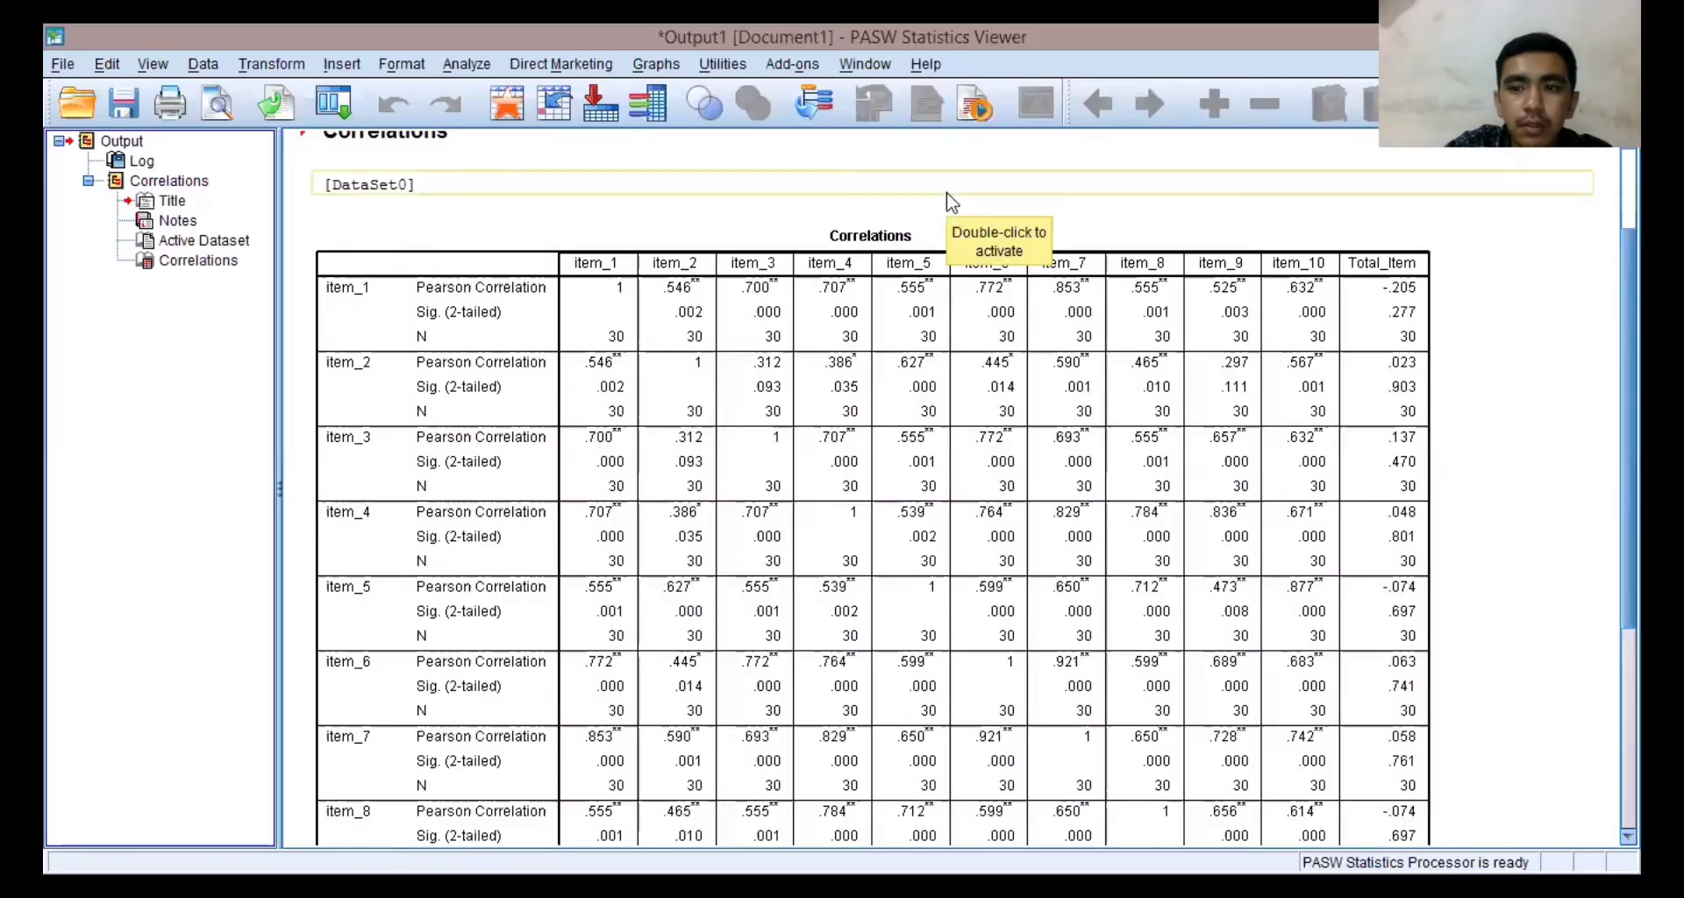
Step: Look over the Correlations table and read the validity decision rules and the r table value in the Notepad notes
scroll(956, 488, "up", 3)
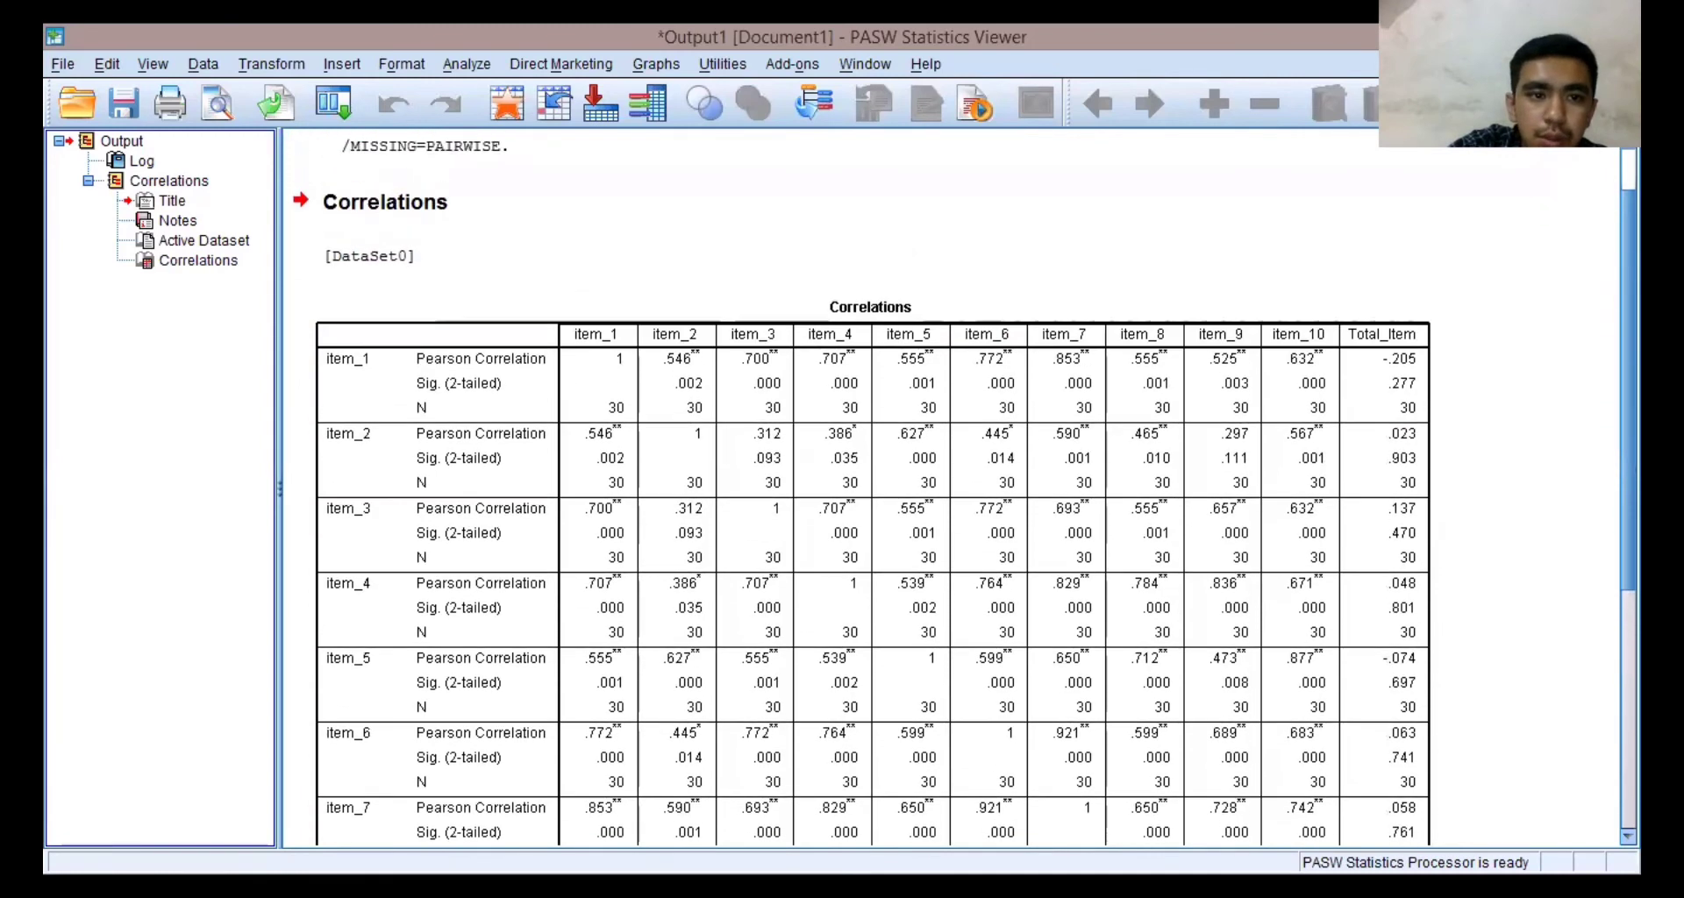
scroll(964, 487, "down", 1)
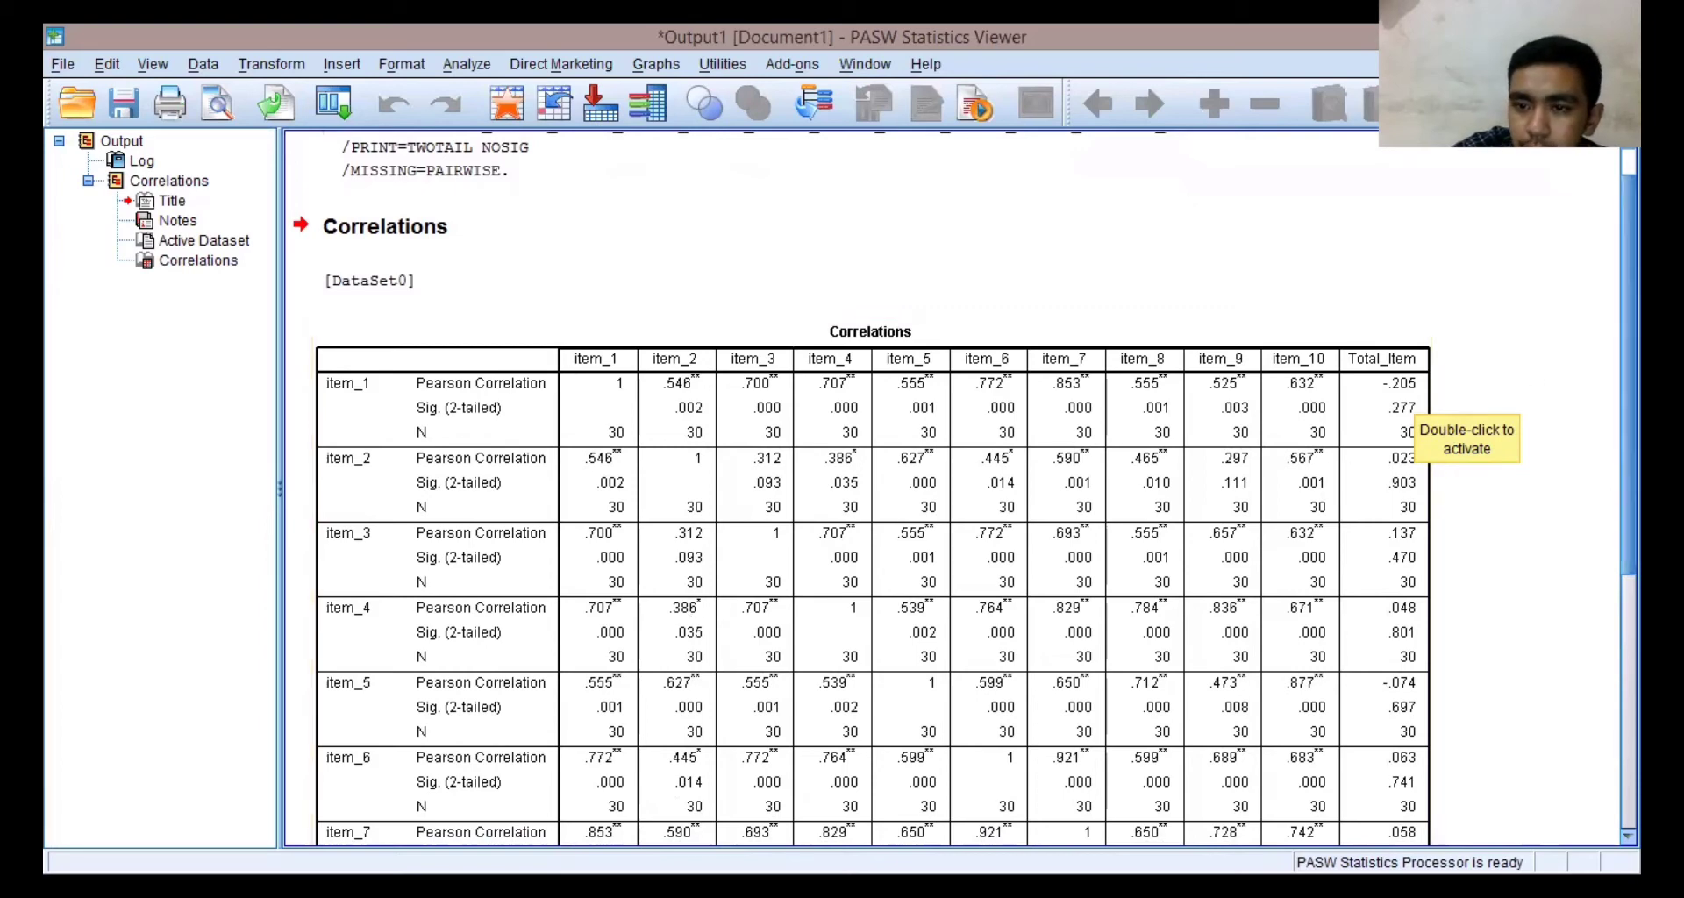
mouse_move(1628, 377)
left_mouse_down()
mouse_move(1628, 446)
mouse_move(1628, 391)
left_mouse_up()
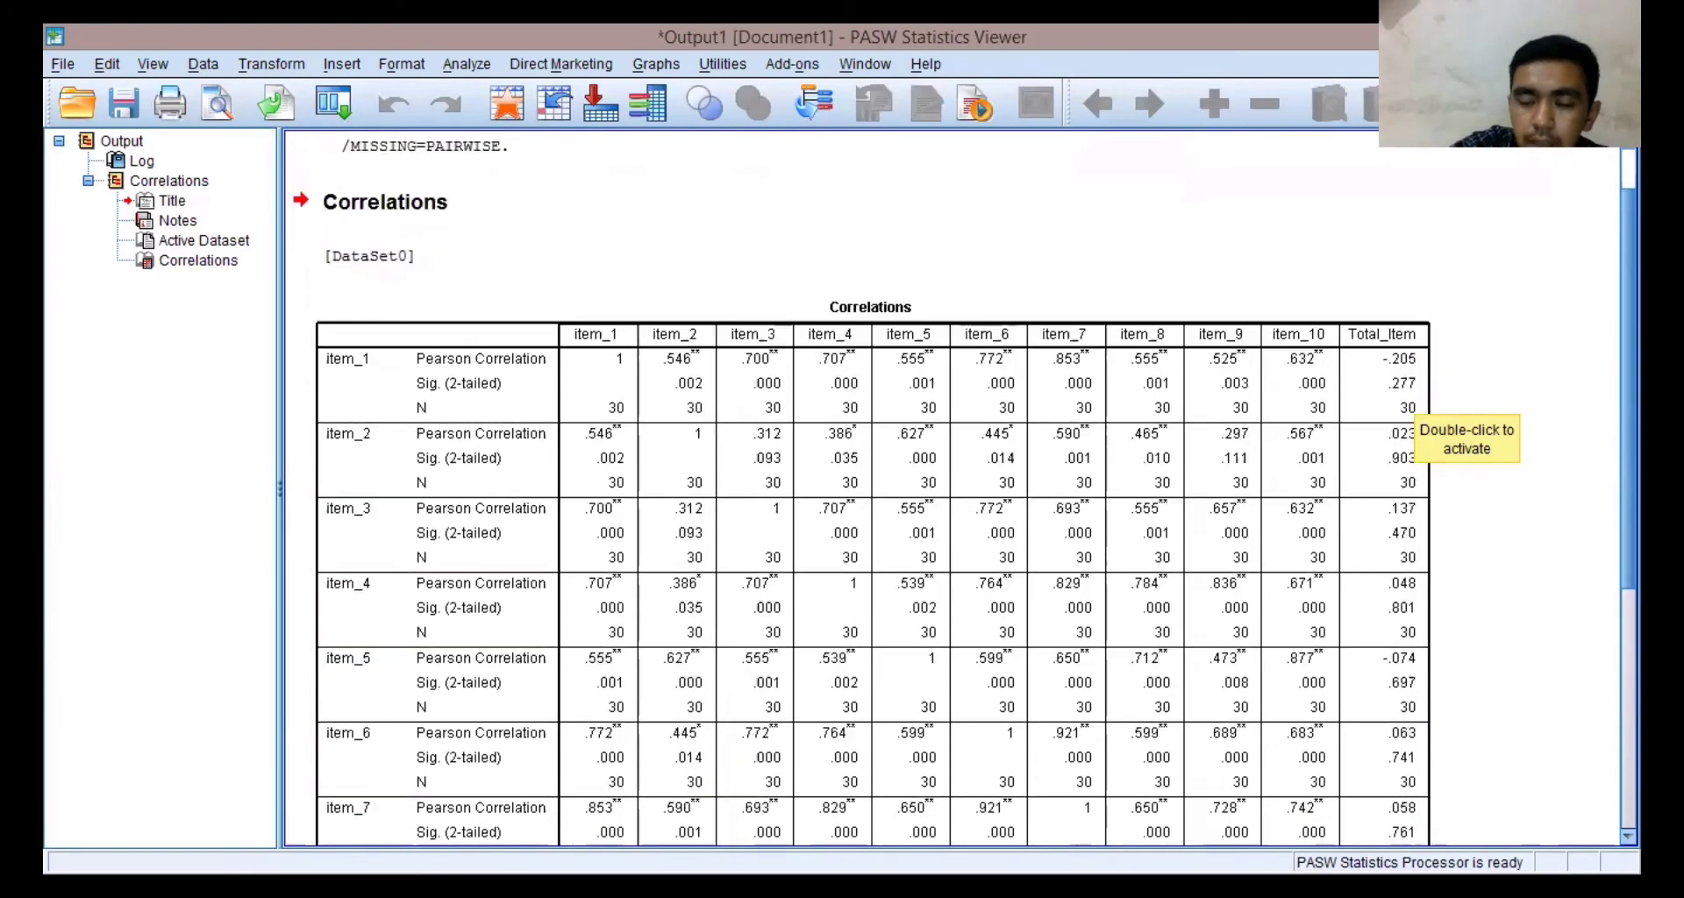
scroll(913, 233, "up", 1)
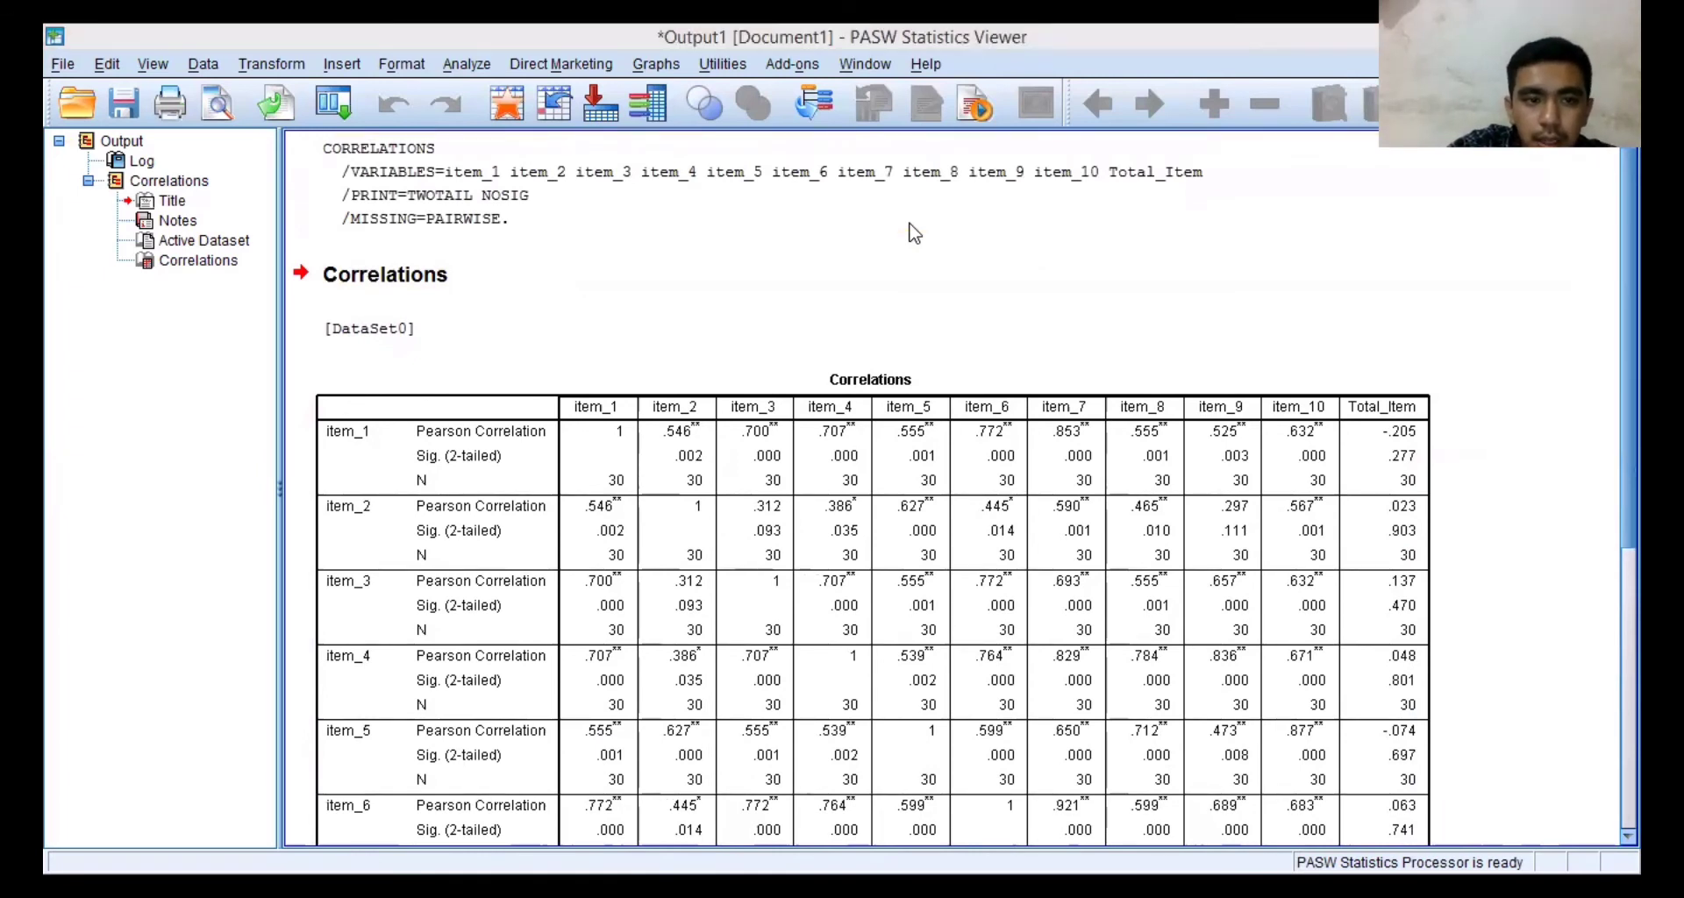
key("alt+Tab")
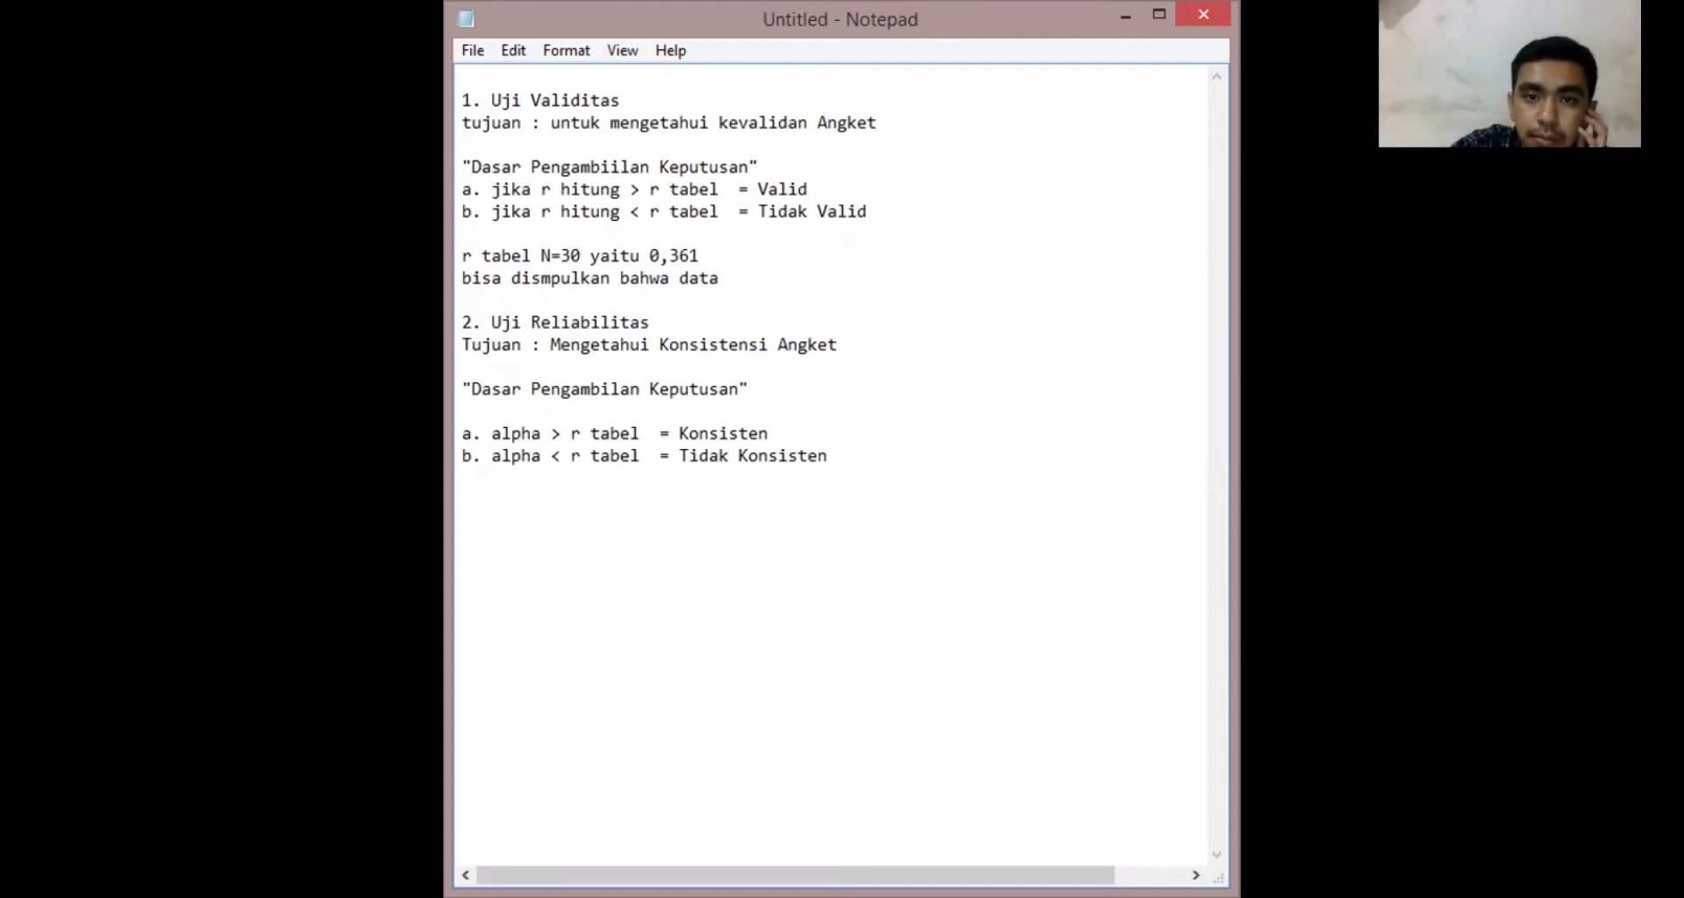
key("alt+Tab")
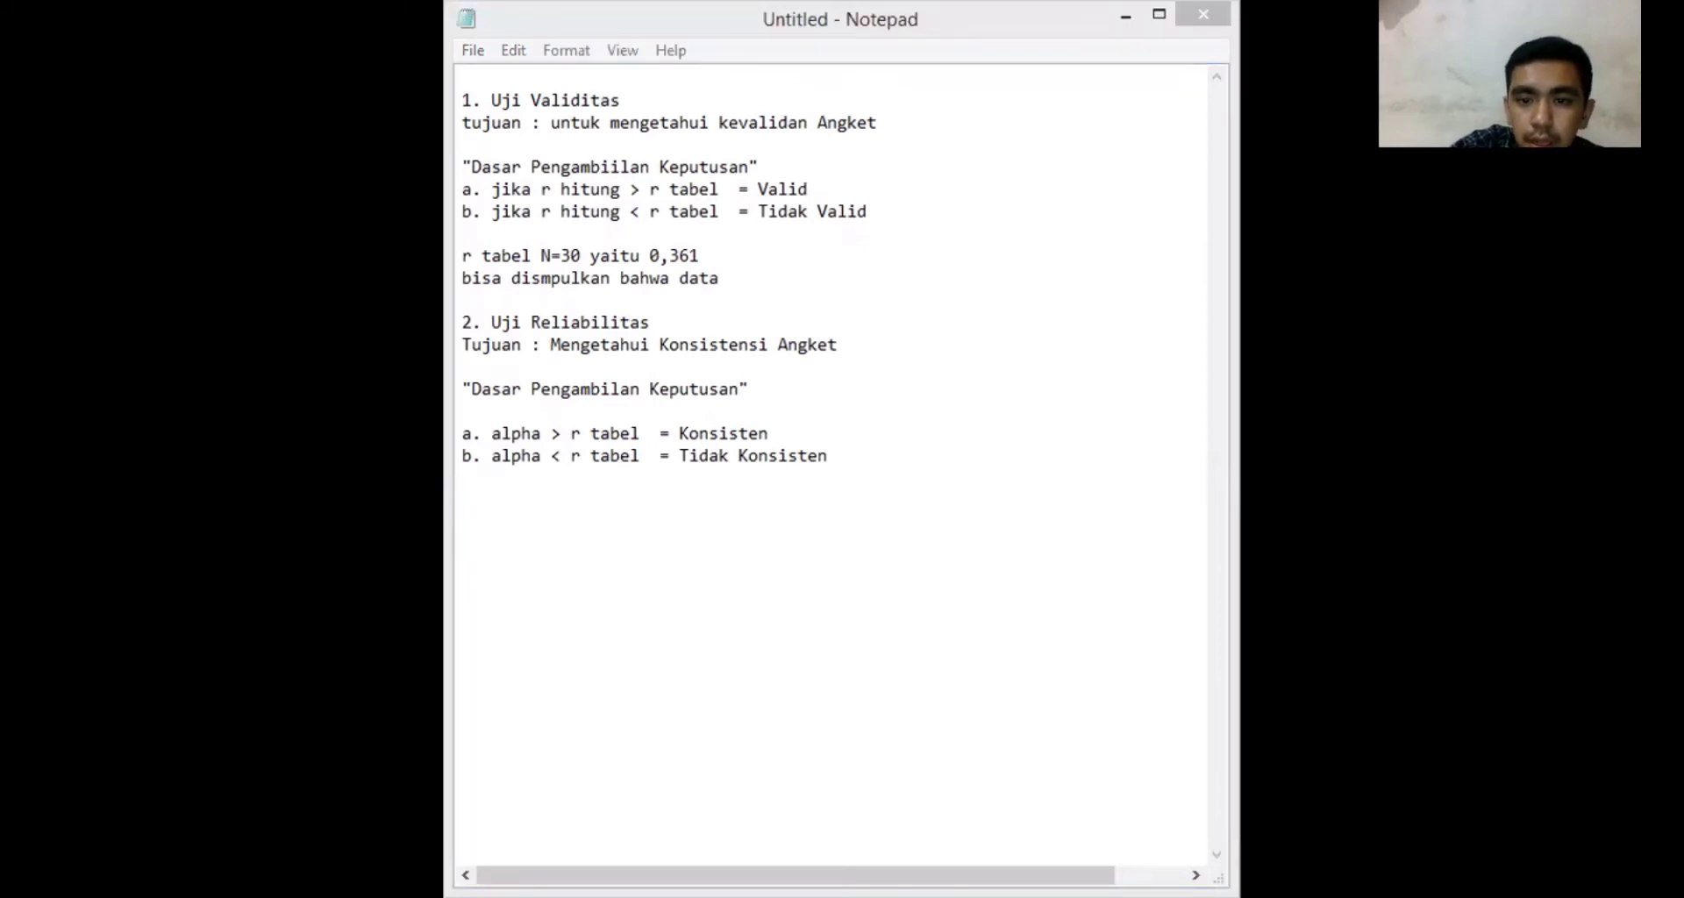
key("alt+Tab")
scroll(1407, 393, "down", 3)
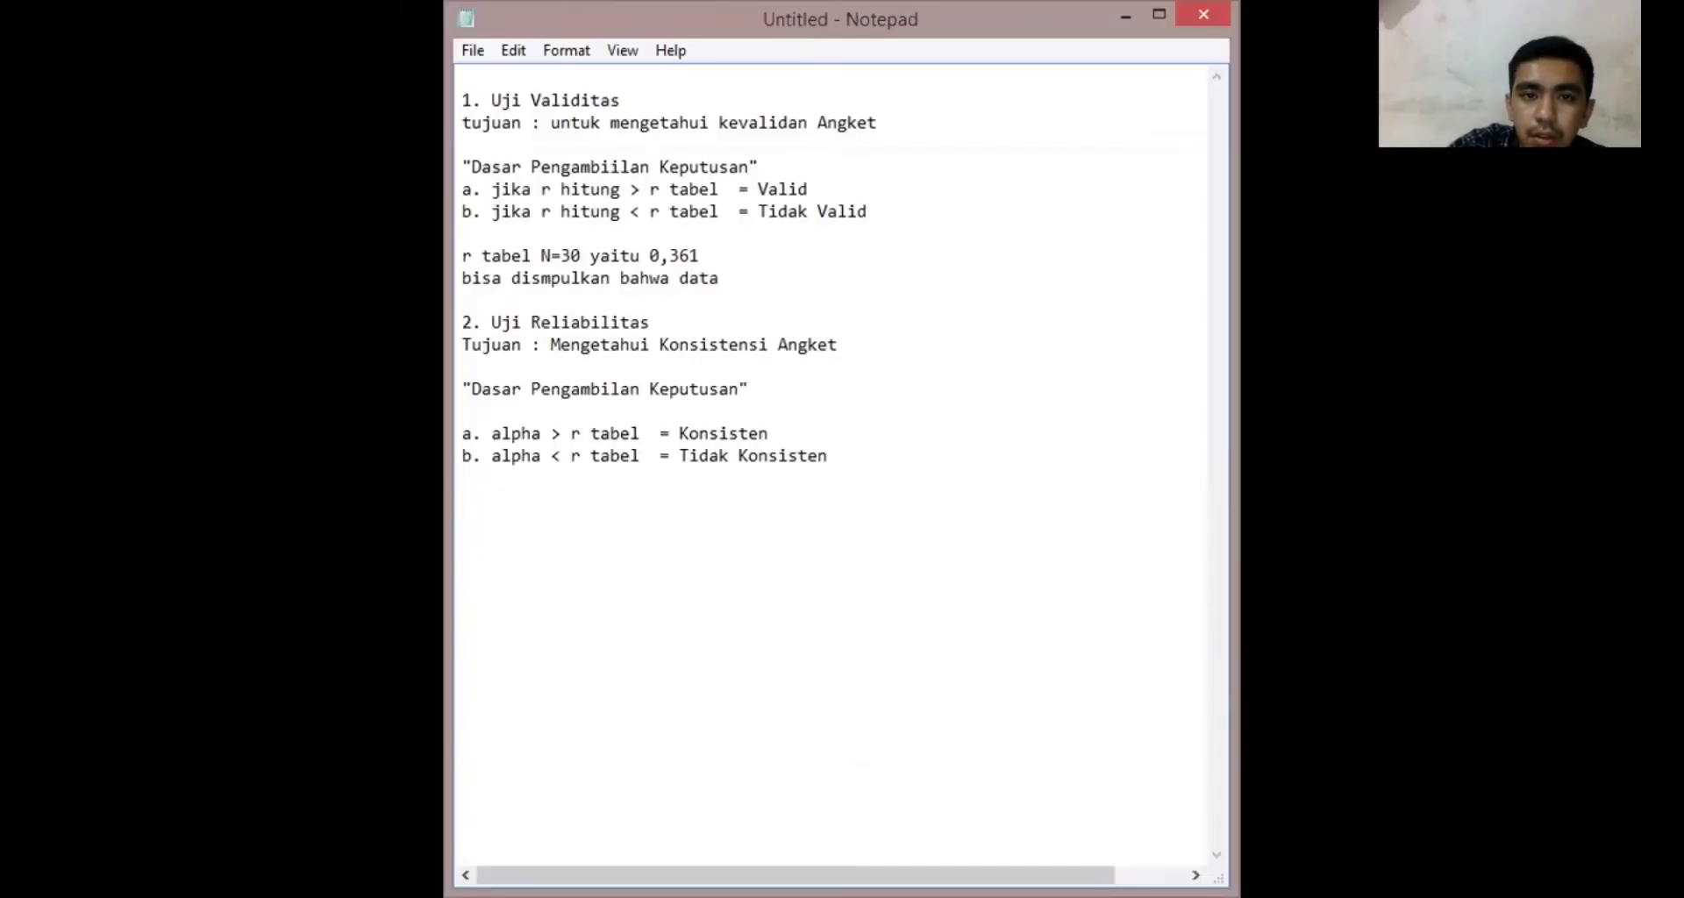
Step: Examine the Pearson correlations in the Total_Item column of the output, from item_1 down to item_10
key("alt+Tab")
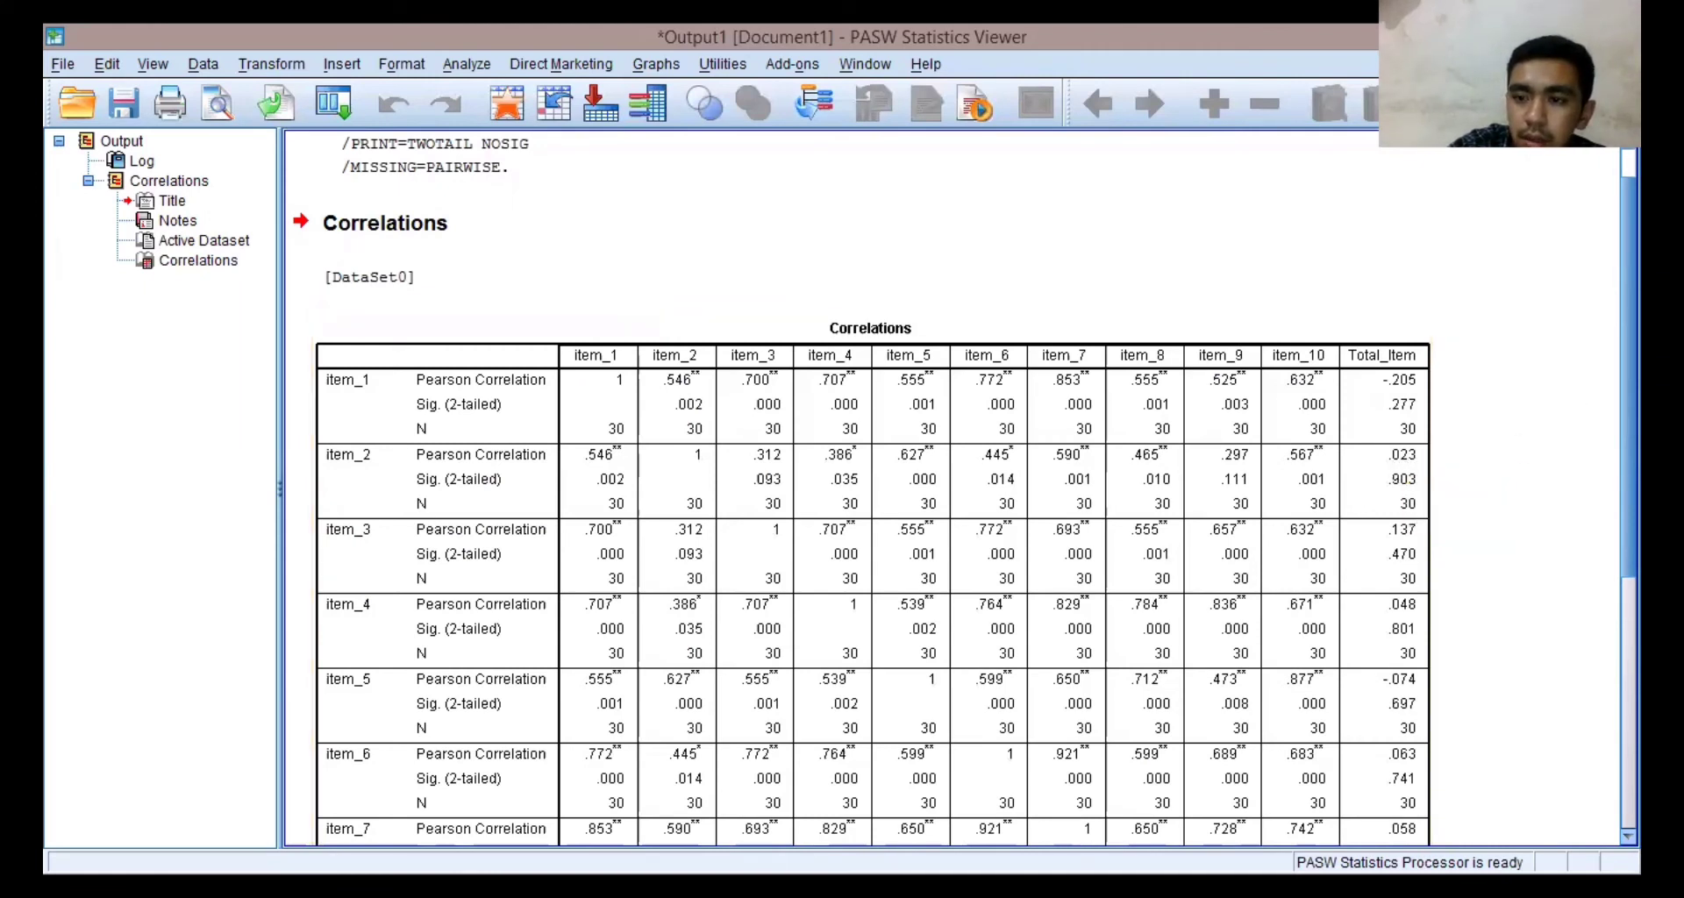
scroll(1482, 430, "down", 2)
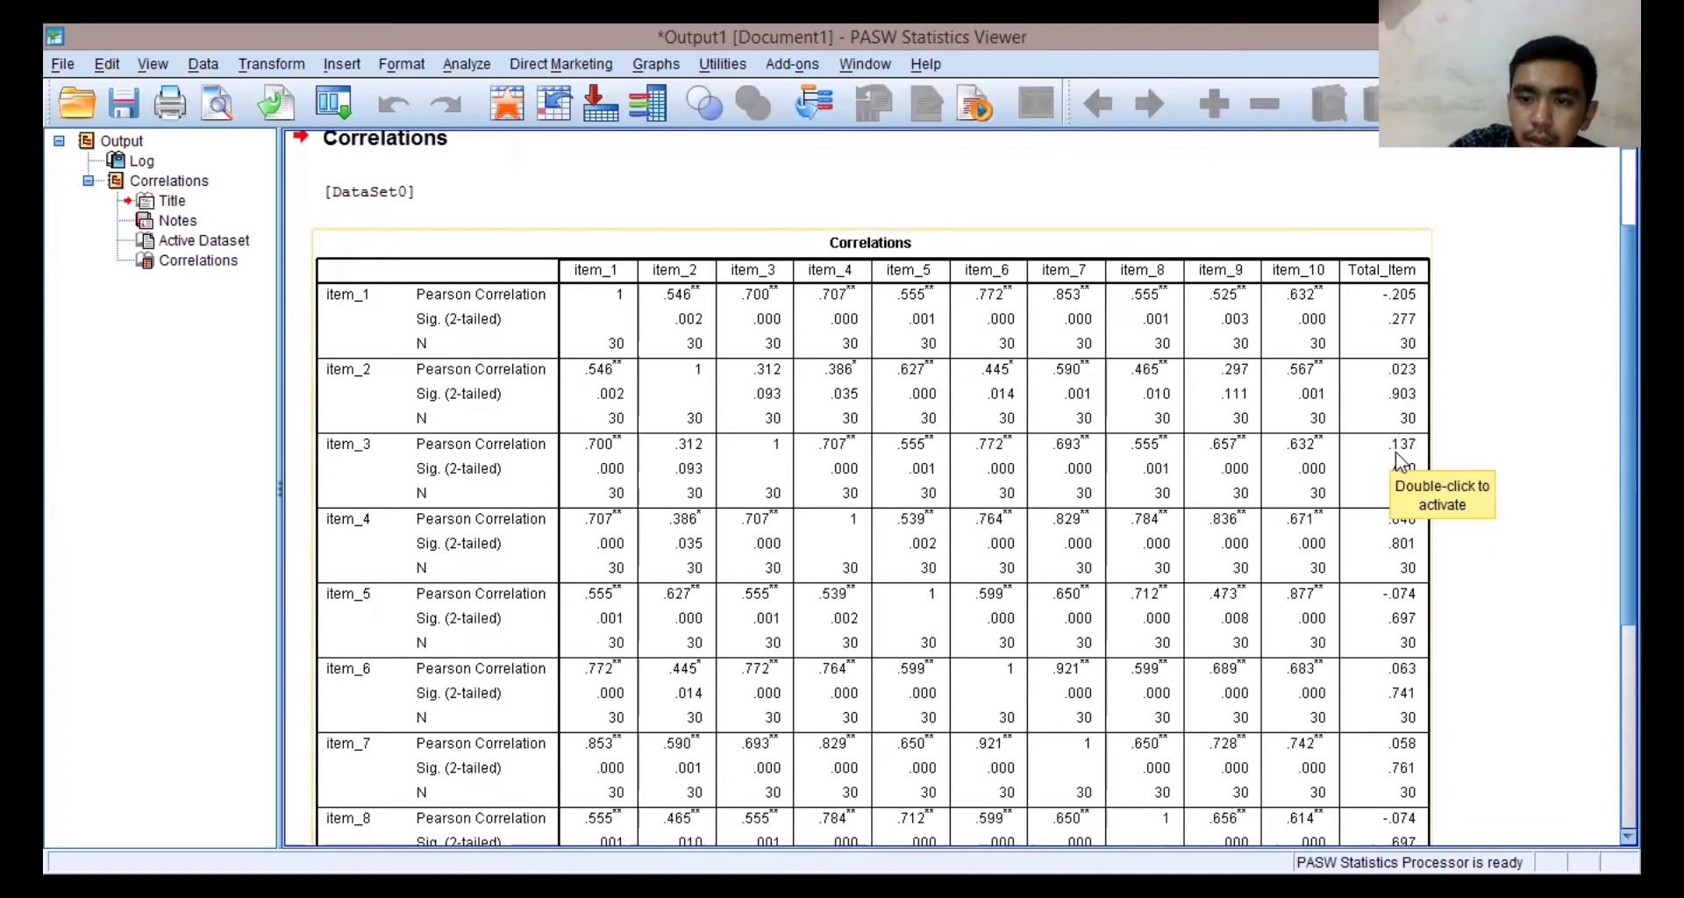
scroll(861, 487, "down", 4)
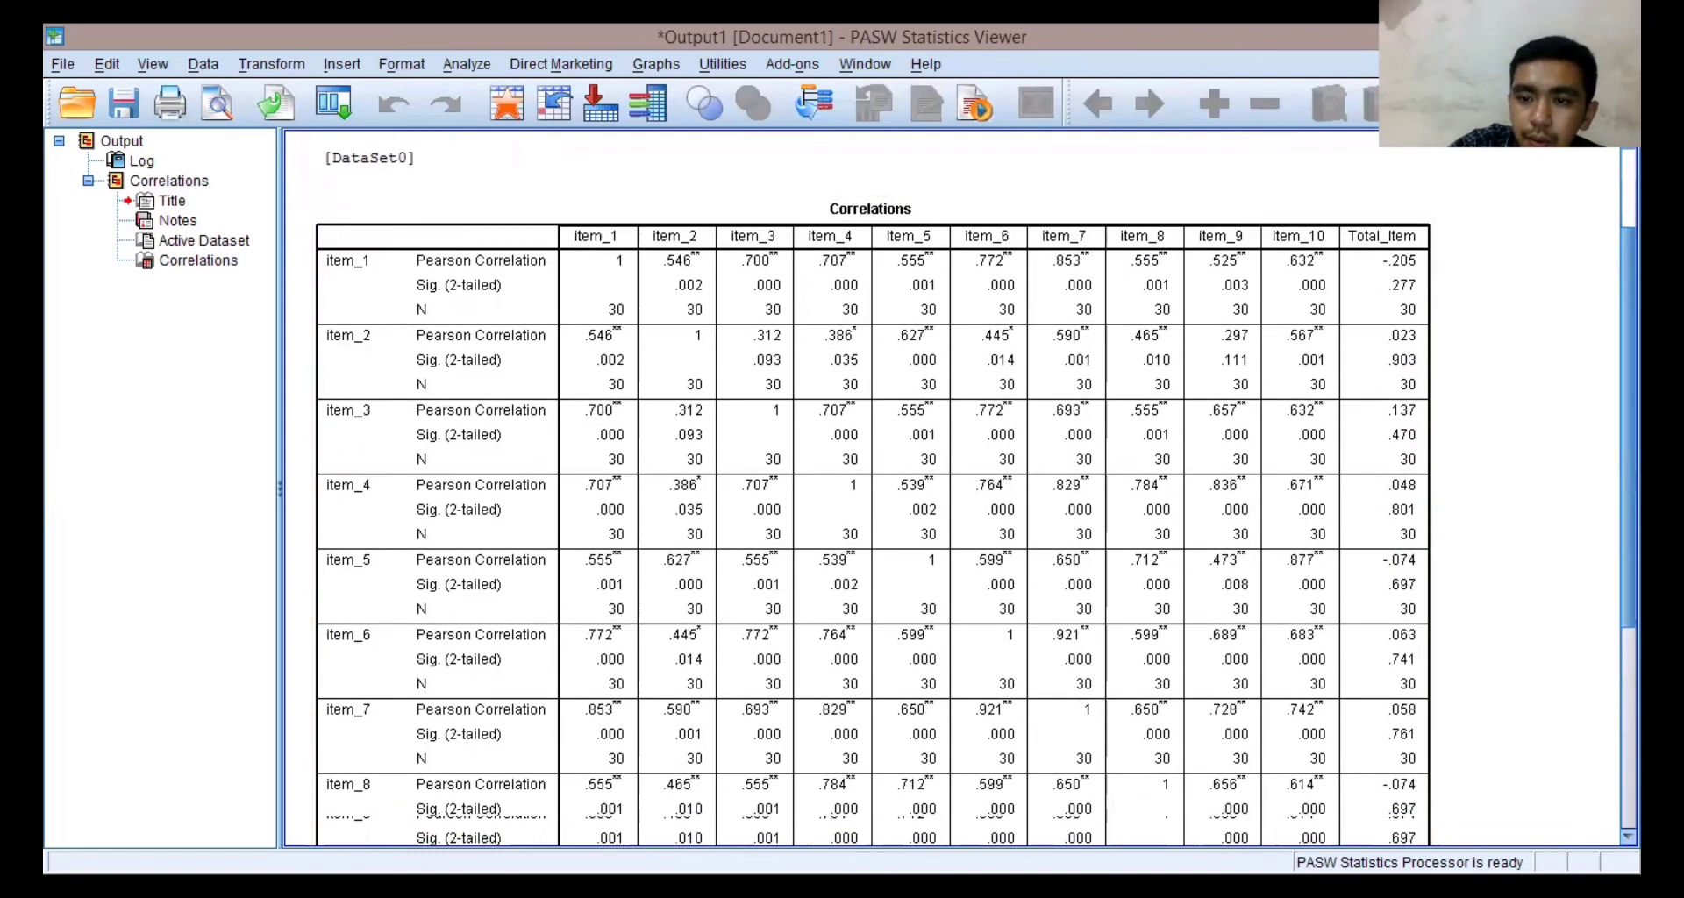
scroll(862, 487, "down", 3)
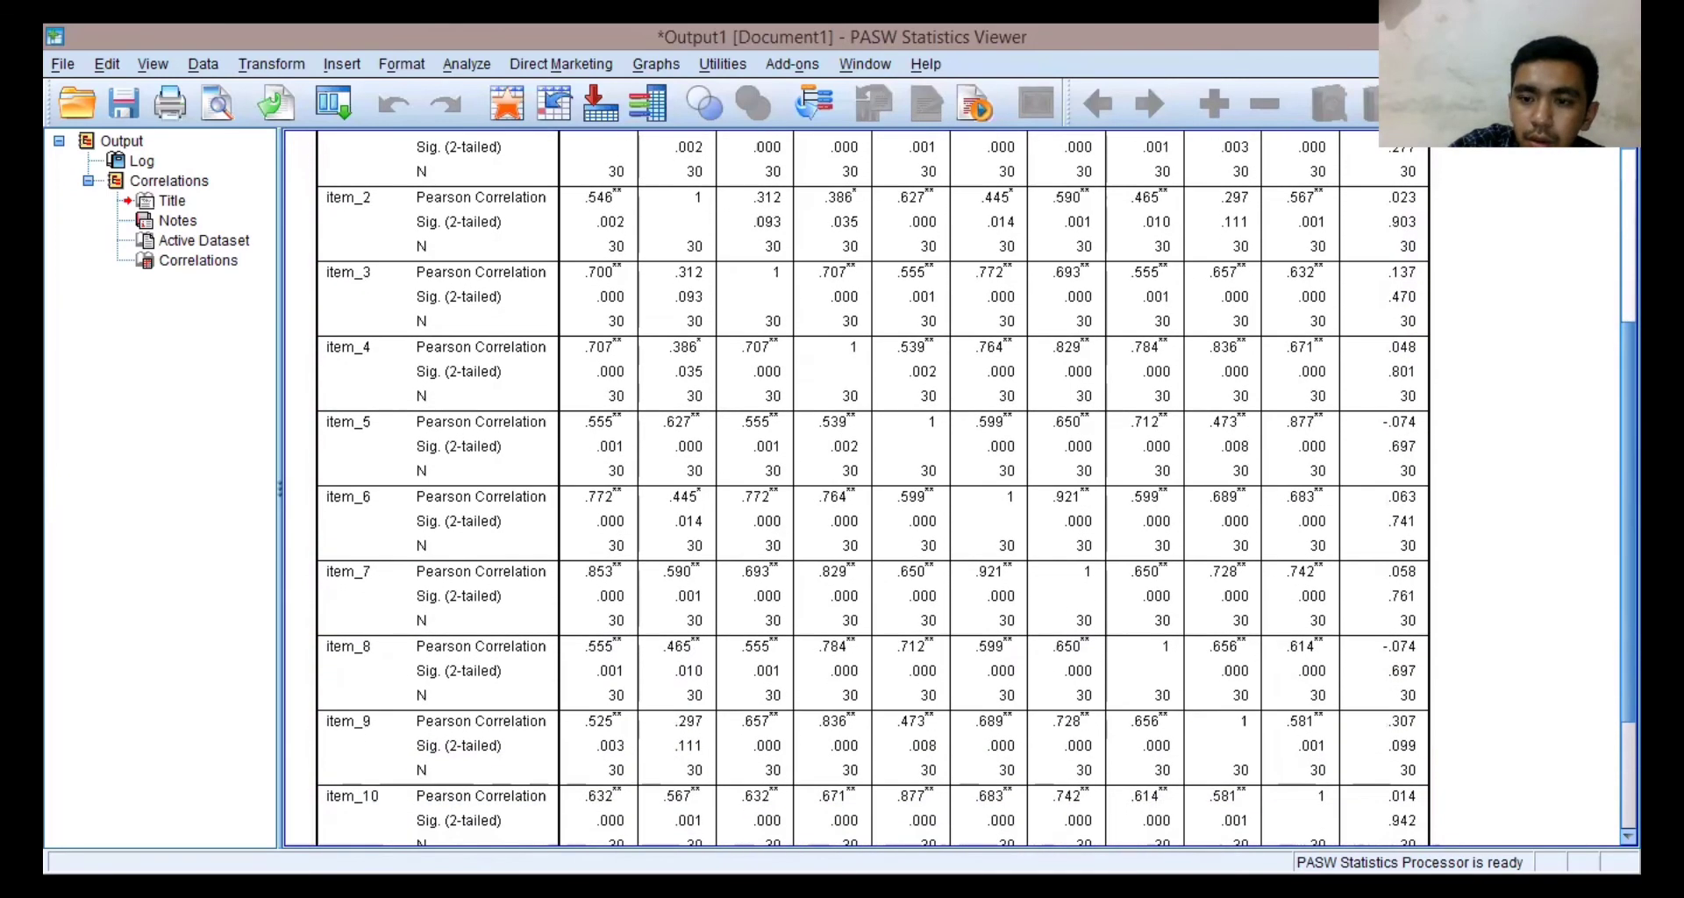
scroll(861, 487, "down", 1)
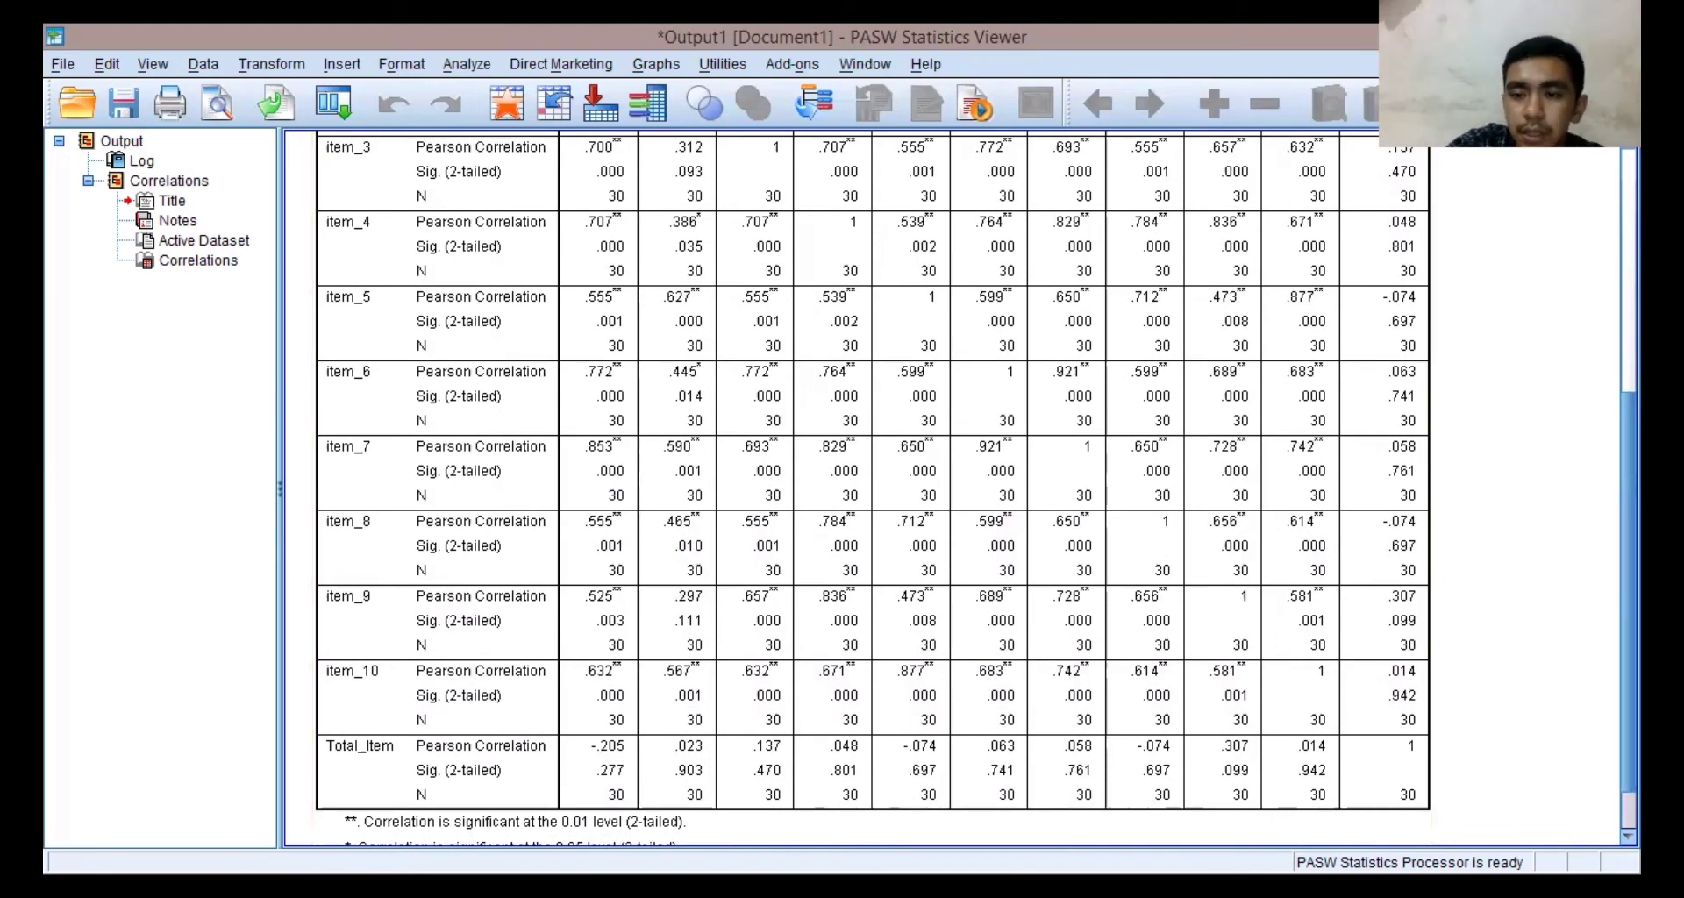
scroll(861, 488, "up", 5)
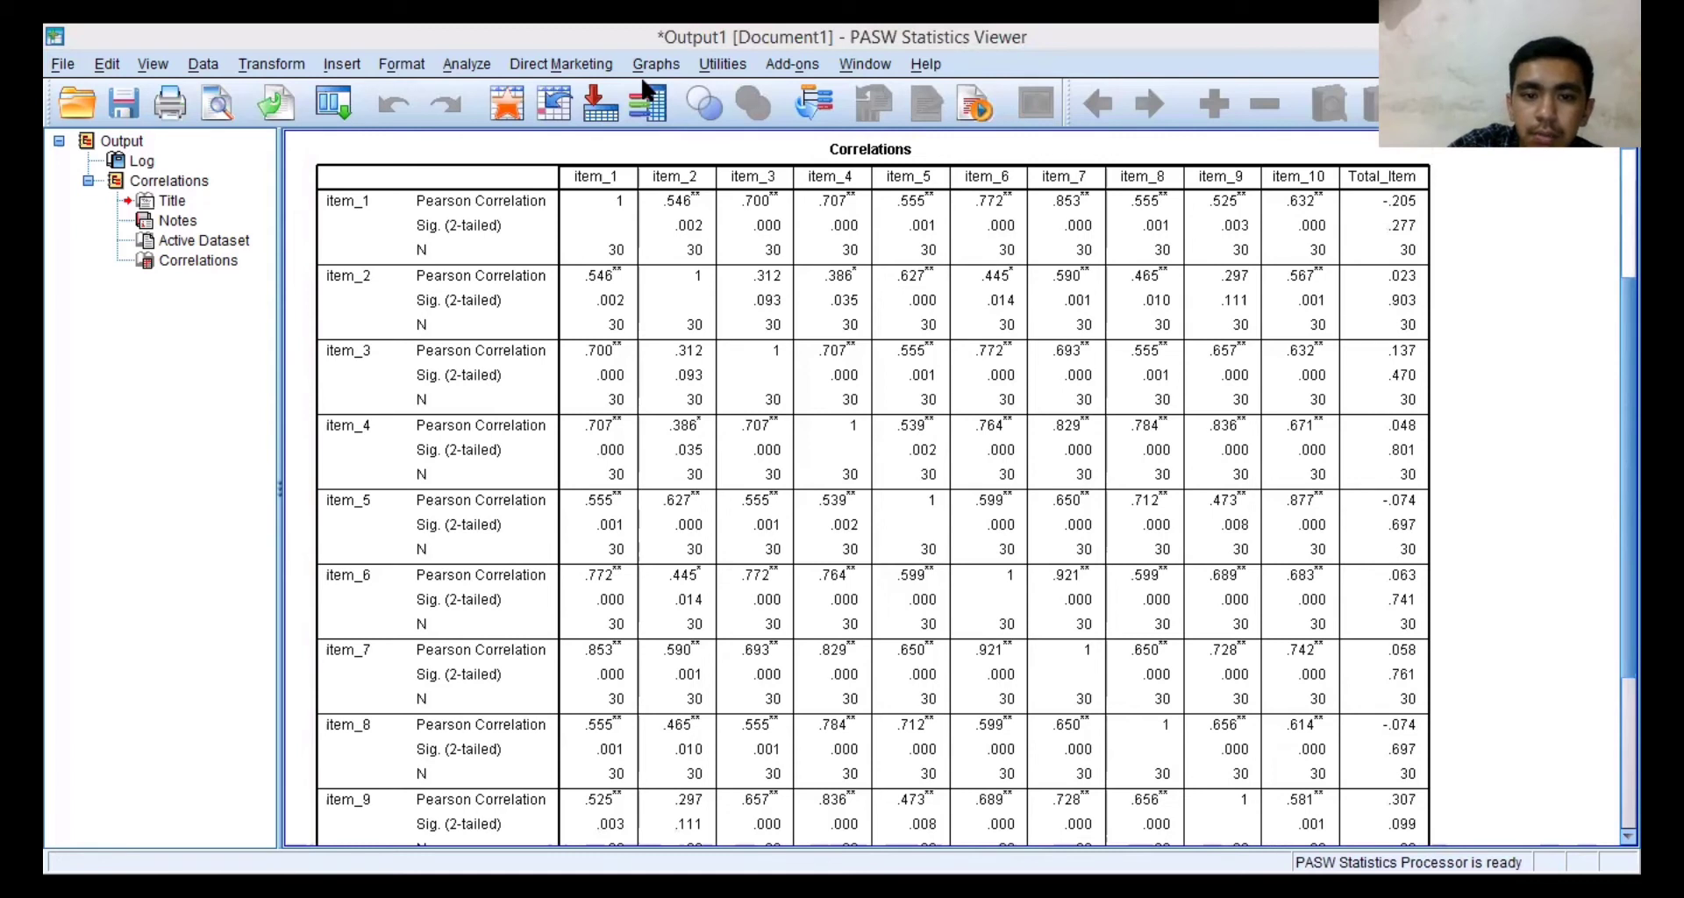
Step: Switch to the Notepad notes and insert a blank line below "r tabel N=30 yaitu 0,361"
key("alt+Tab")
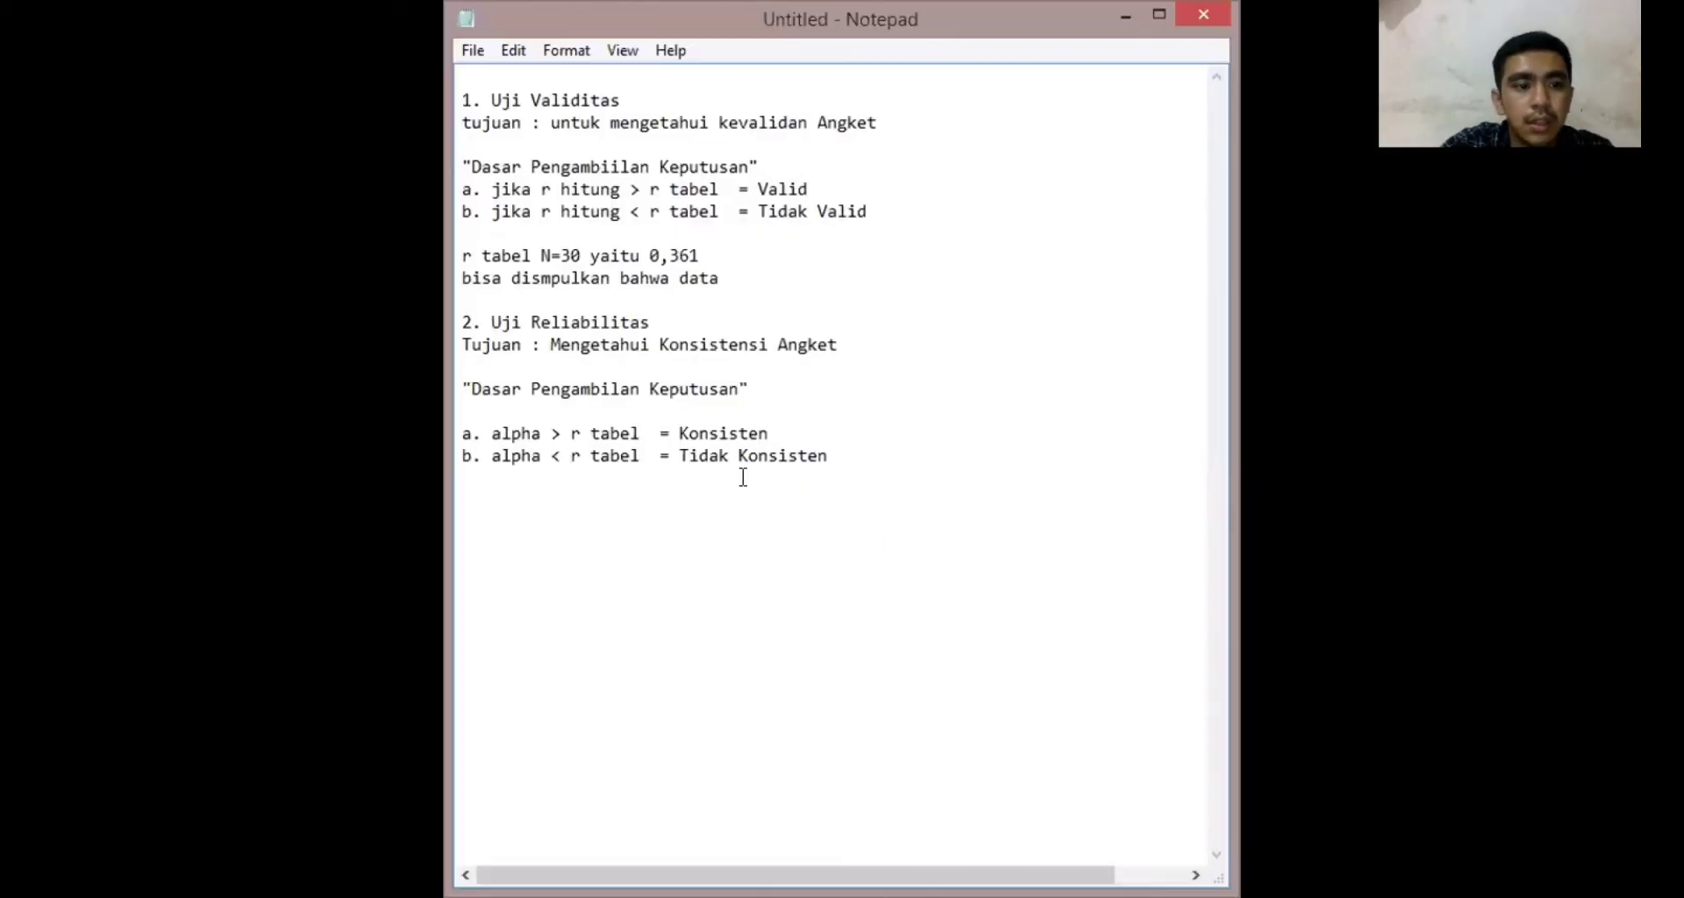
left_click(773, 268)
left_click(719, 256)
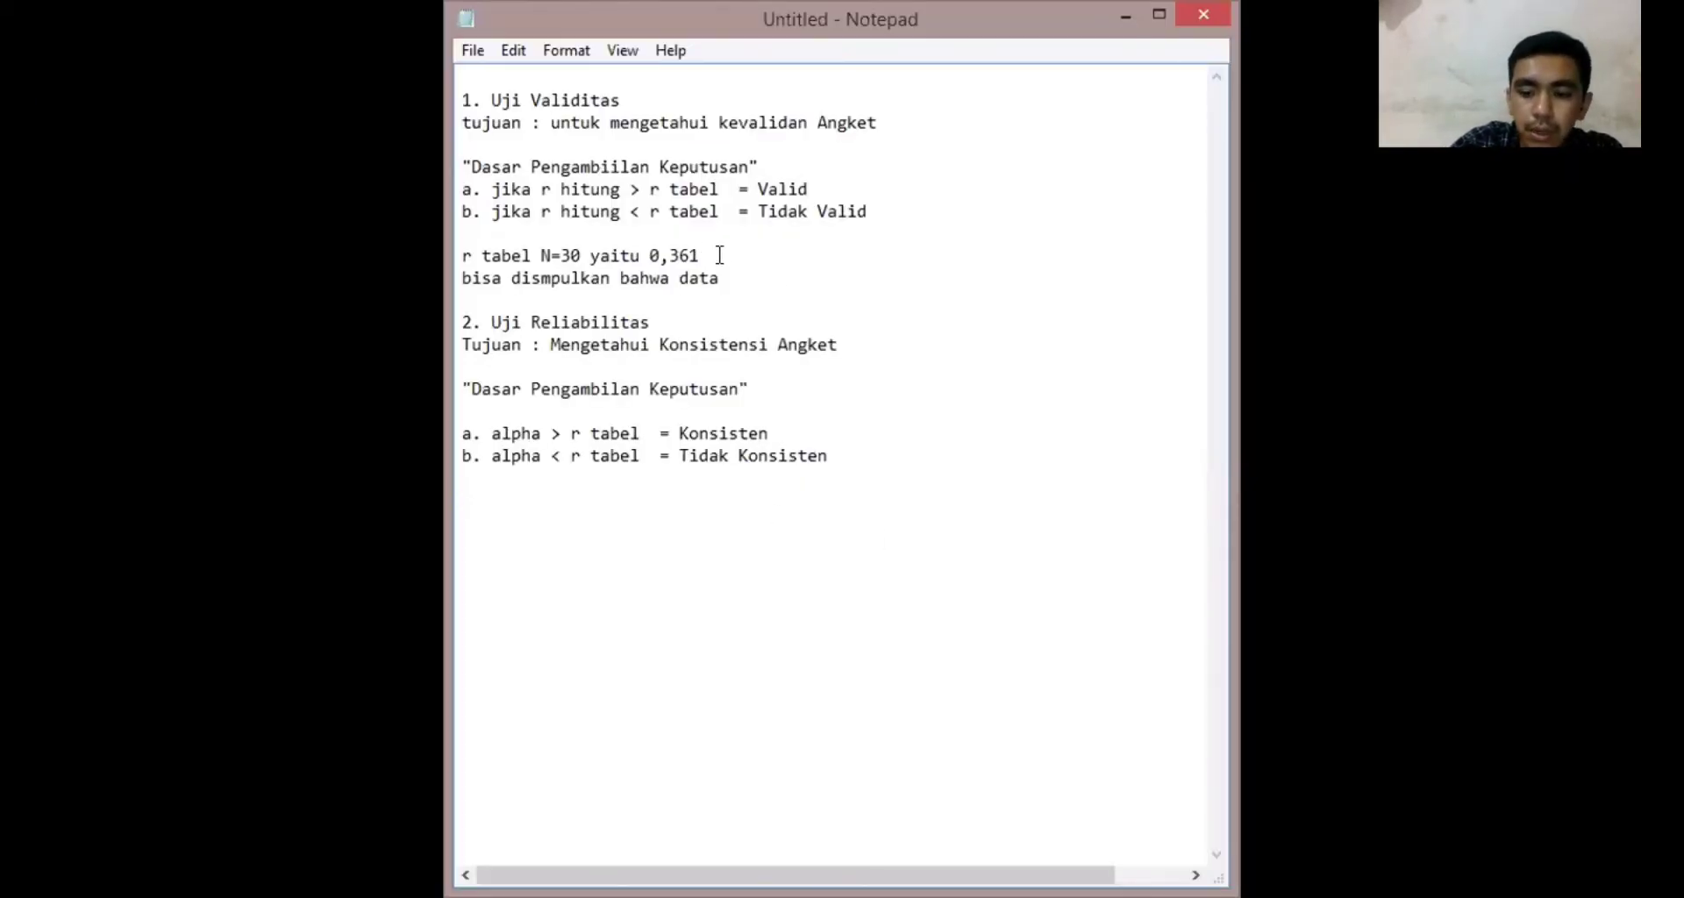
key("Return")
Step: Complete the validity conclusion line after "bisa dismpulkan bahwa data" with "yang di uji tersebut tidak valid"
left_click(755, 298)
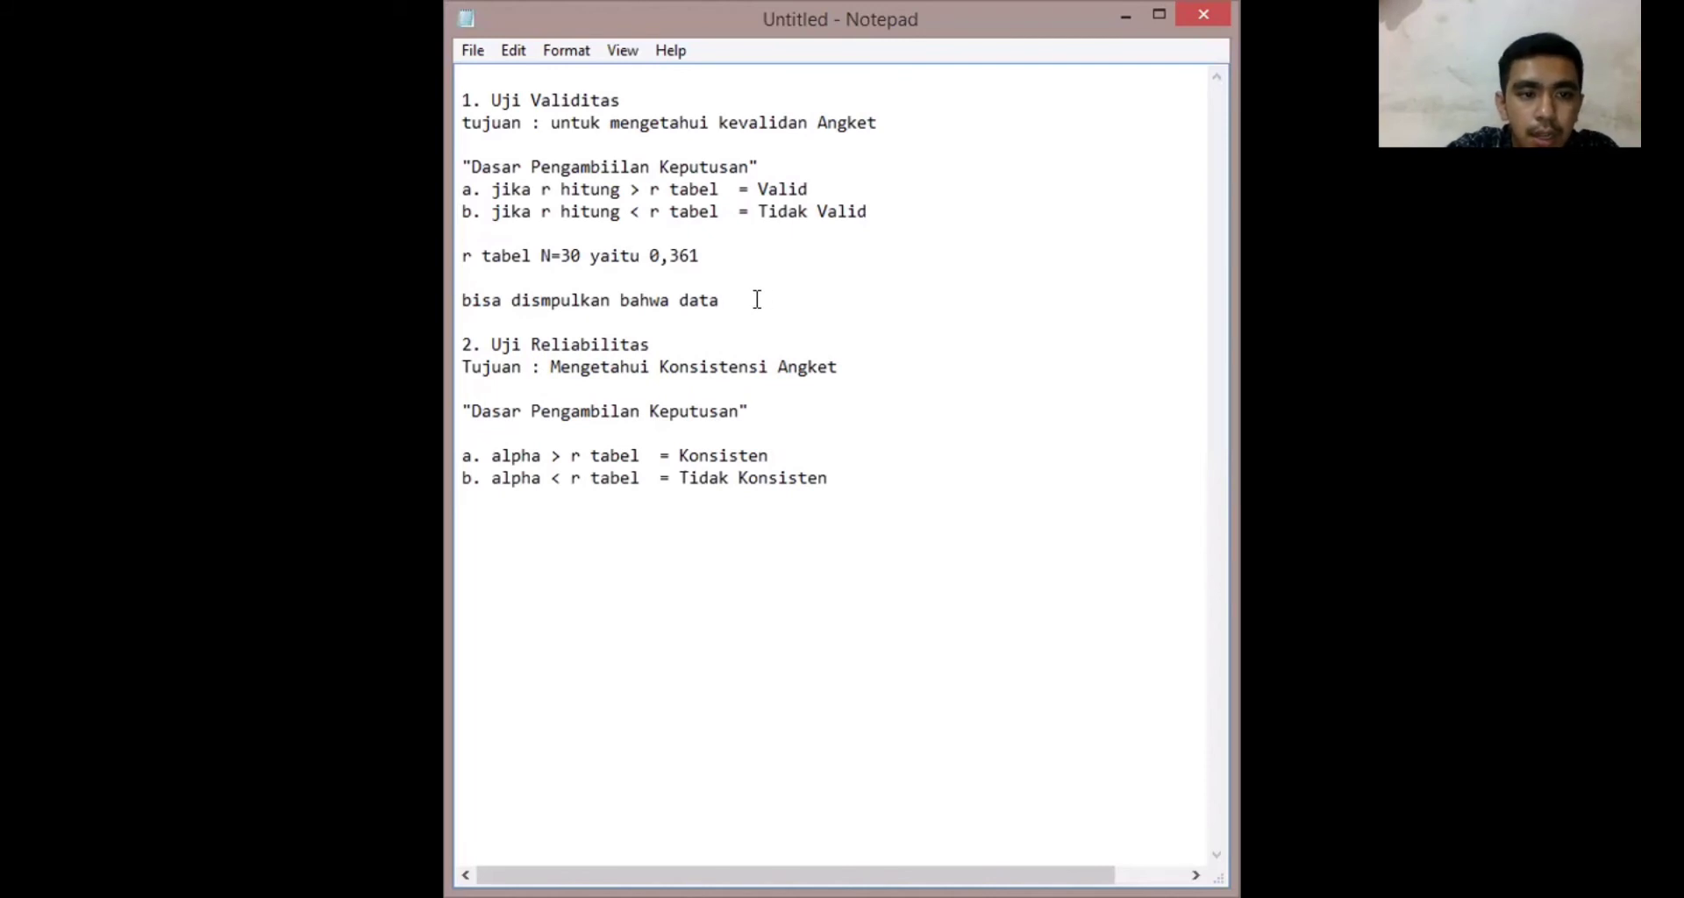
type("yang")
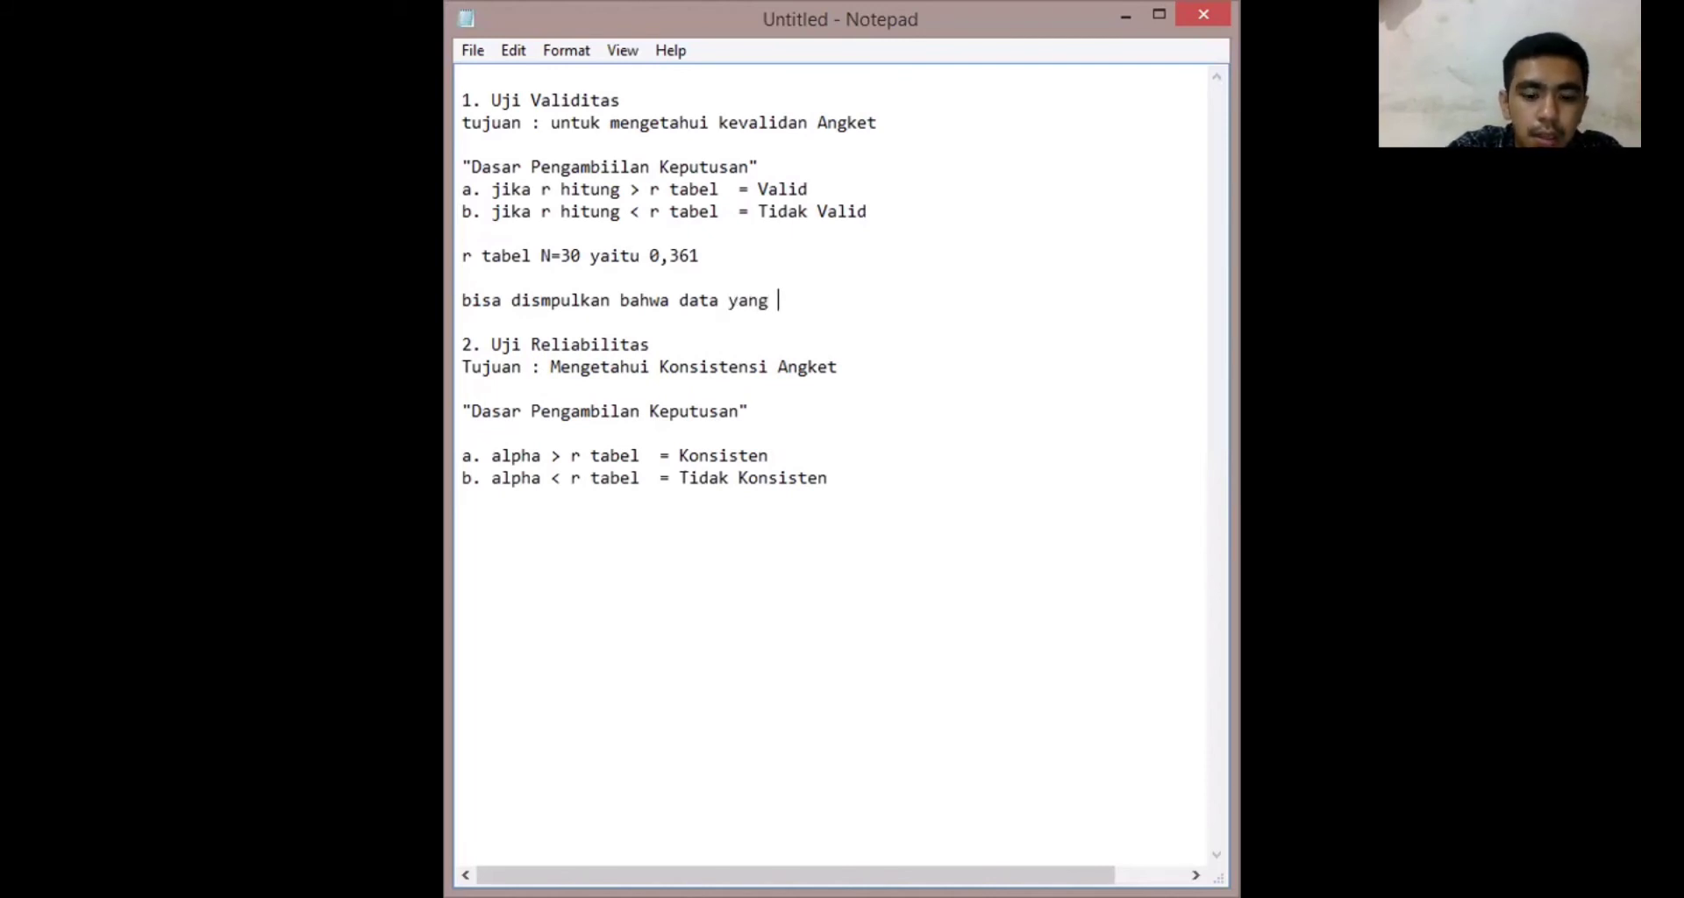
type(" di uji")
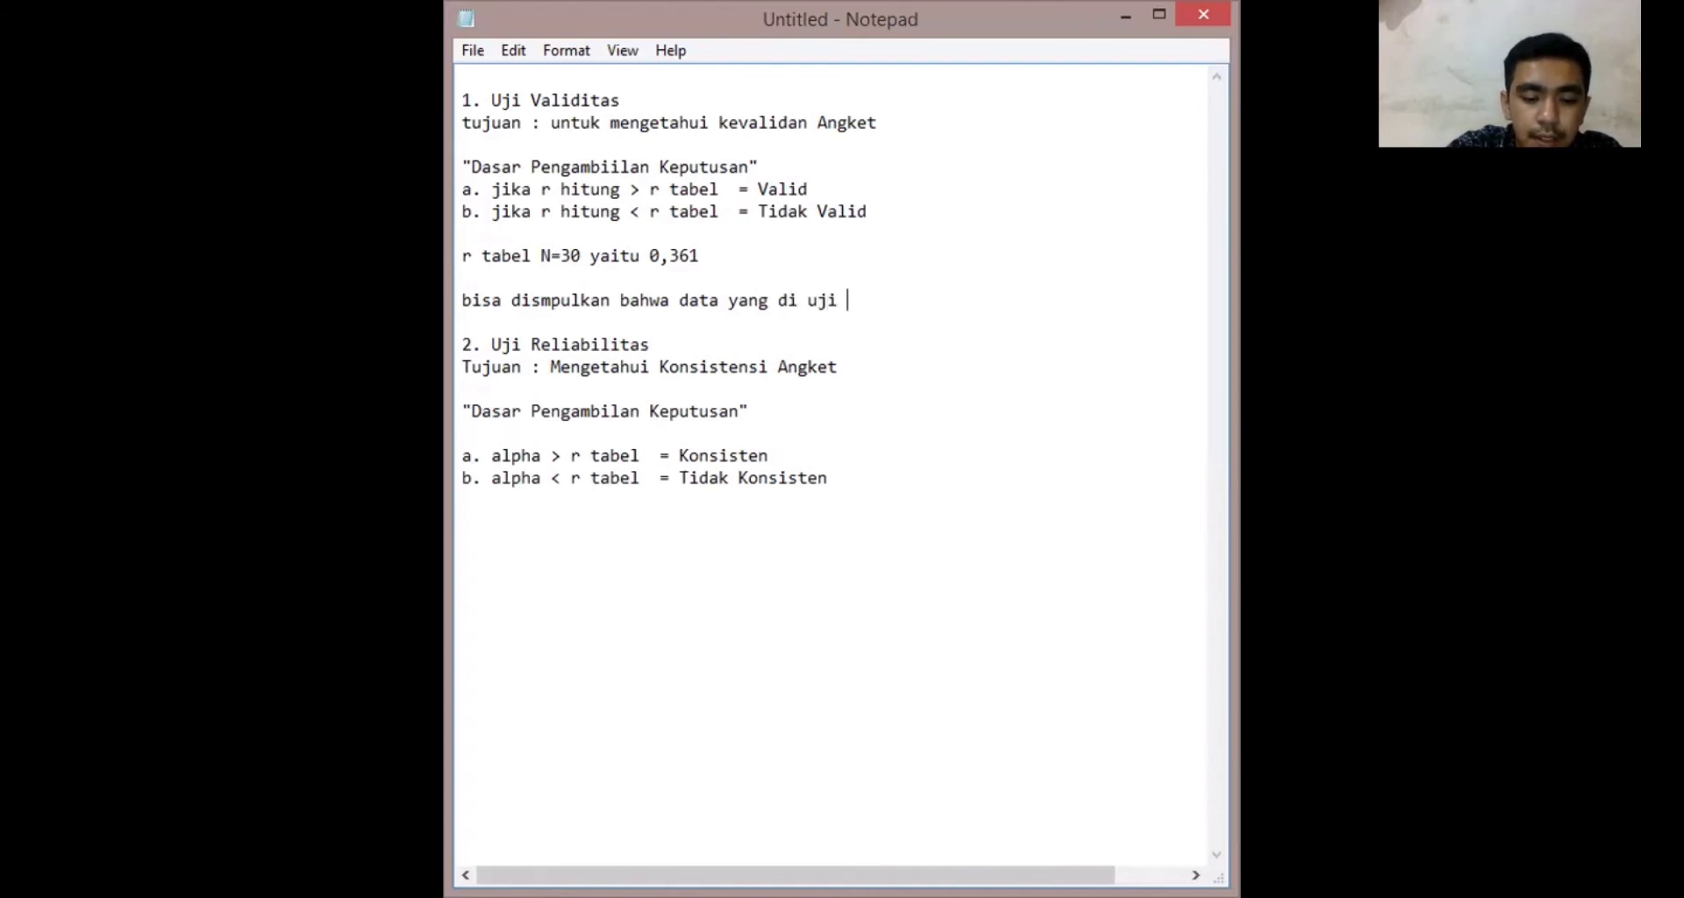
type(" te")
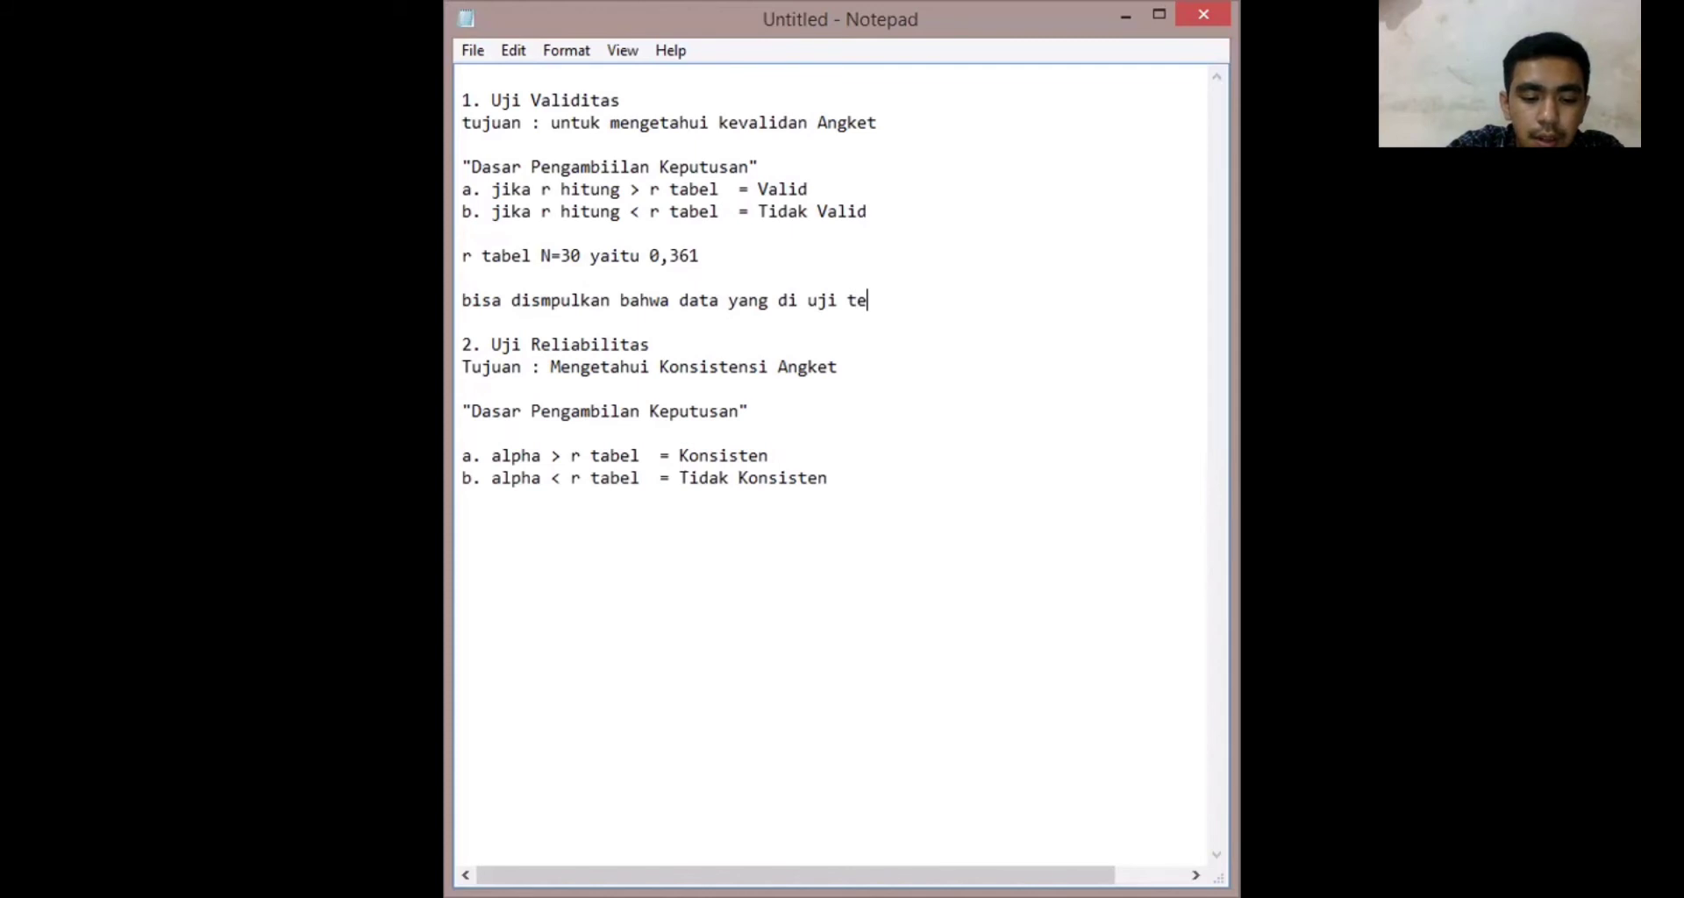
type("rsebut t")
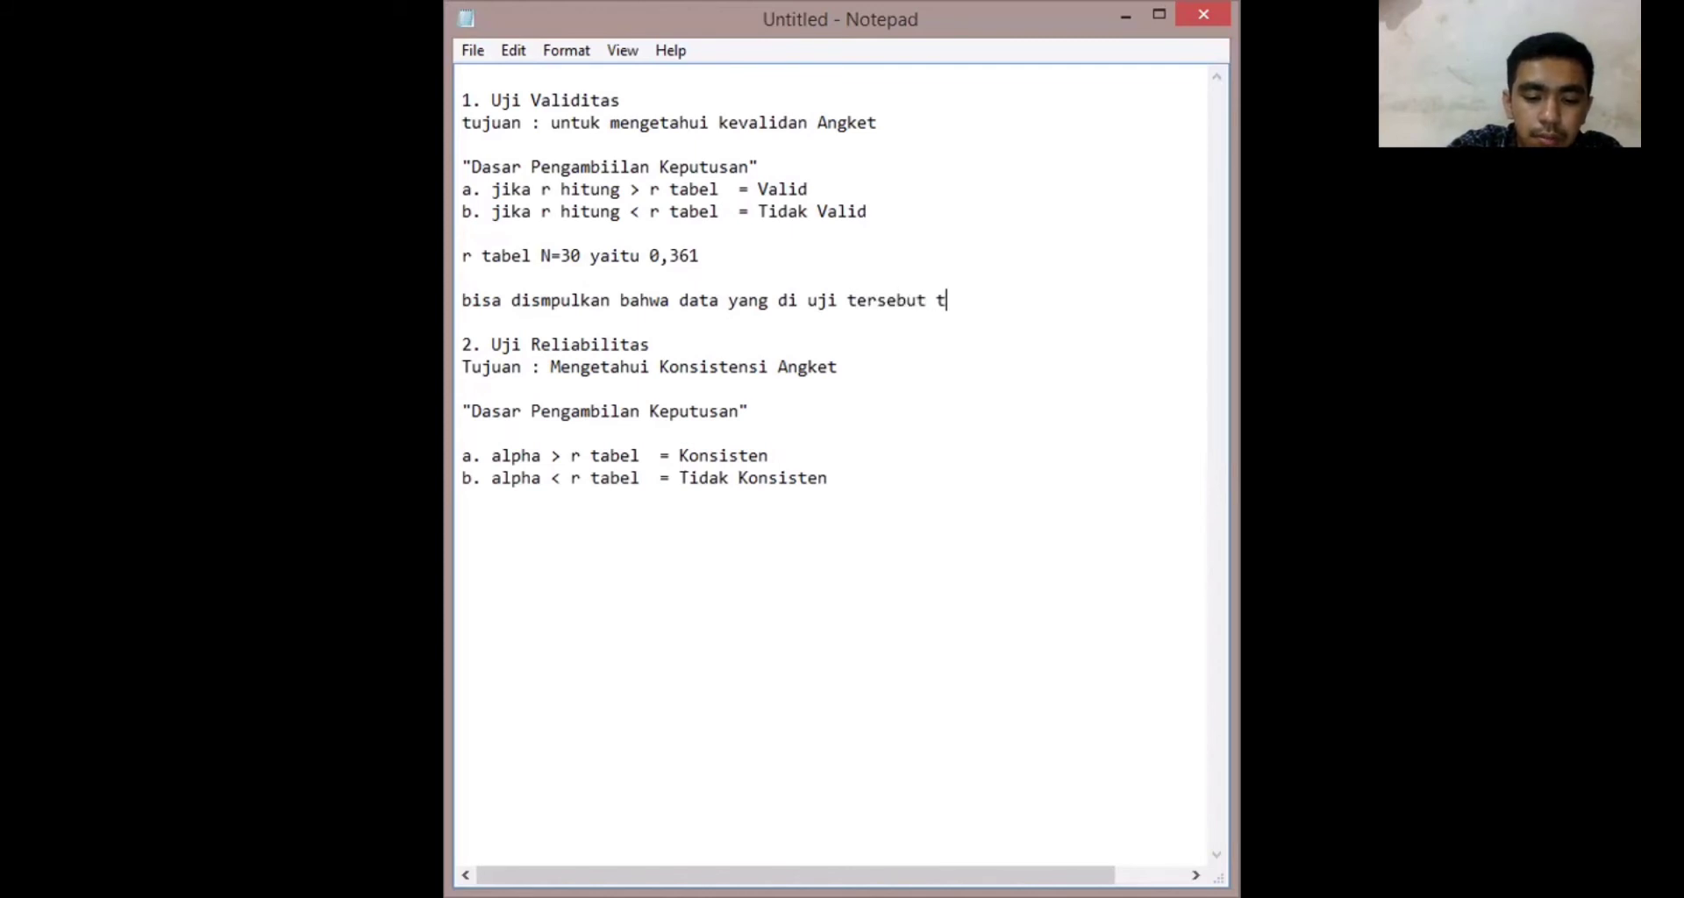
type("idak va")
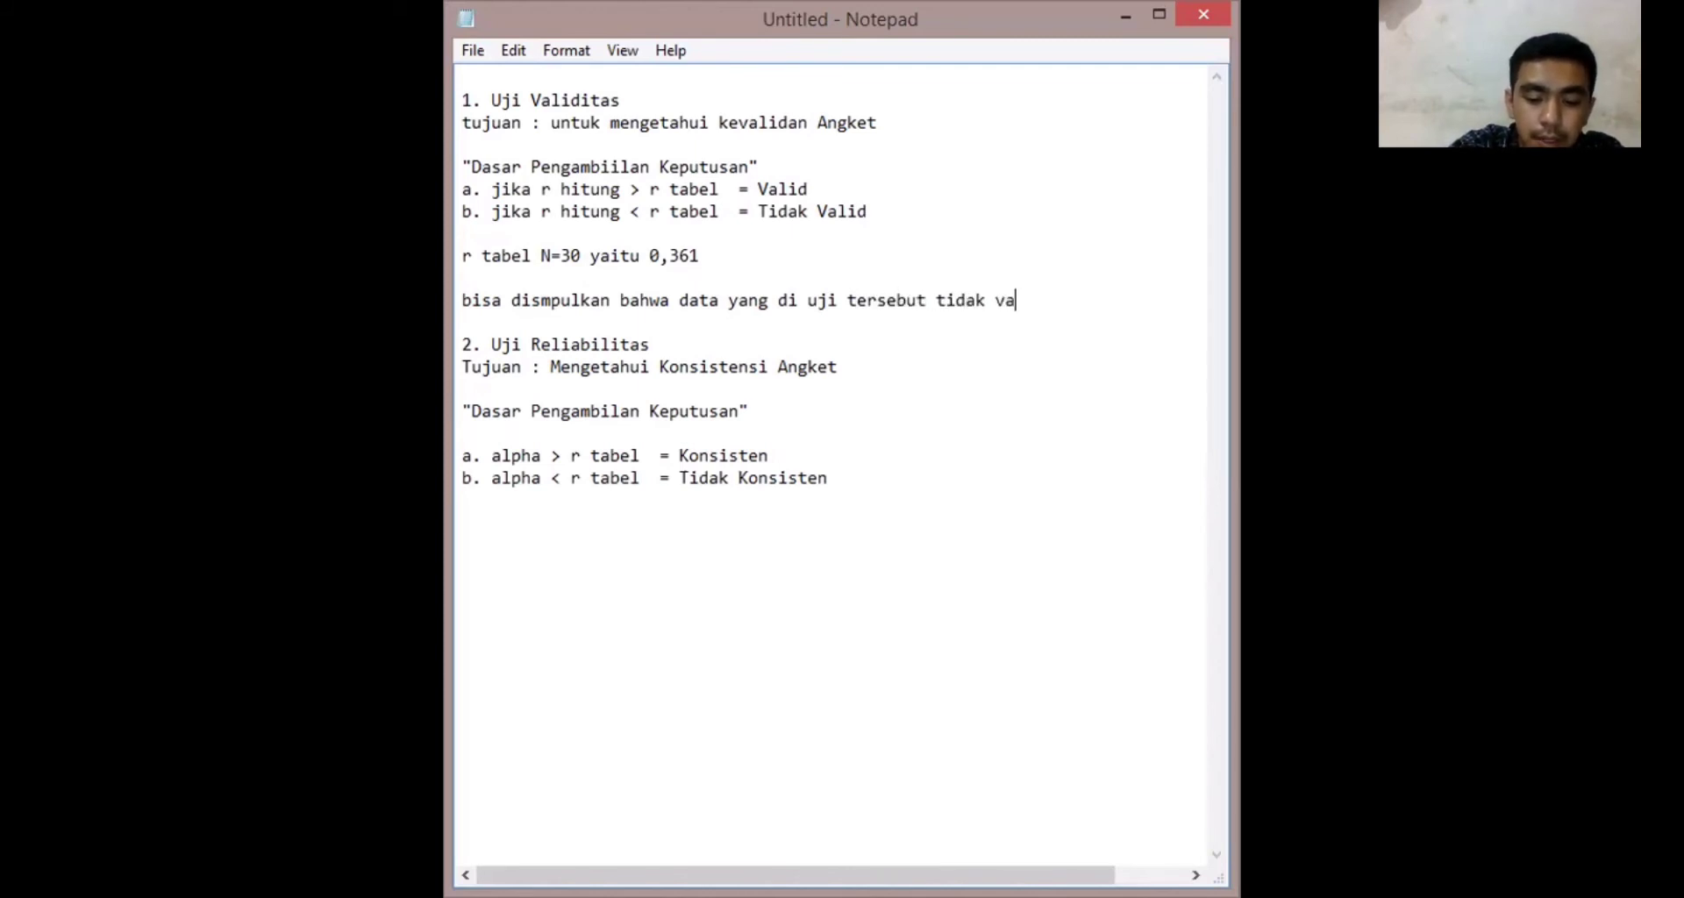
type("lid")
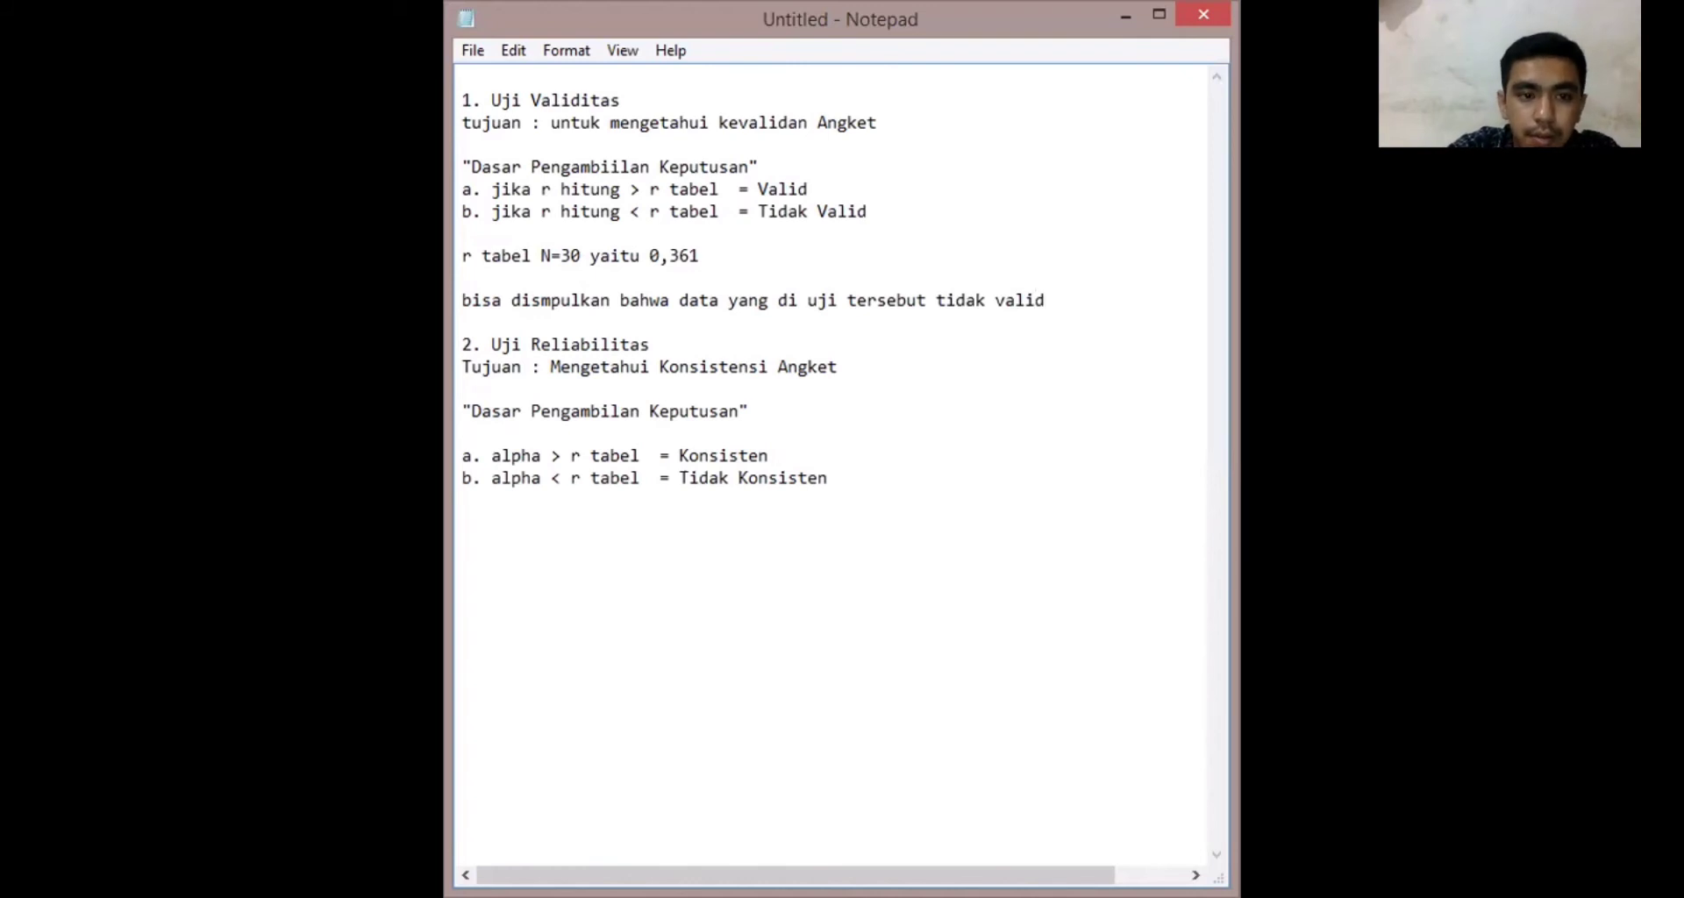
Step: Insert an equals sign between "tersebut" and "tidak valid" in the conclusion line
left_click(927, 300)
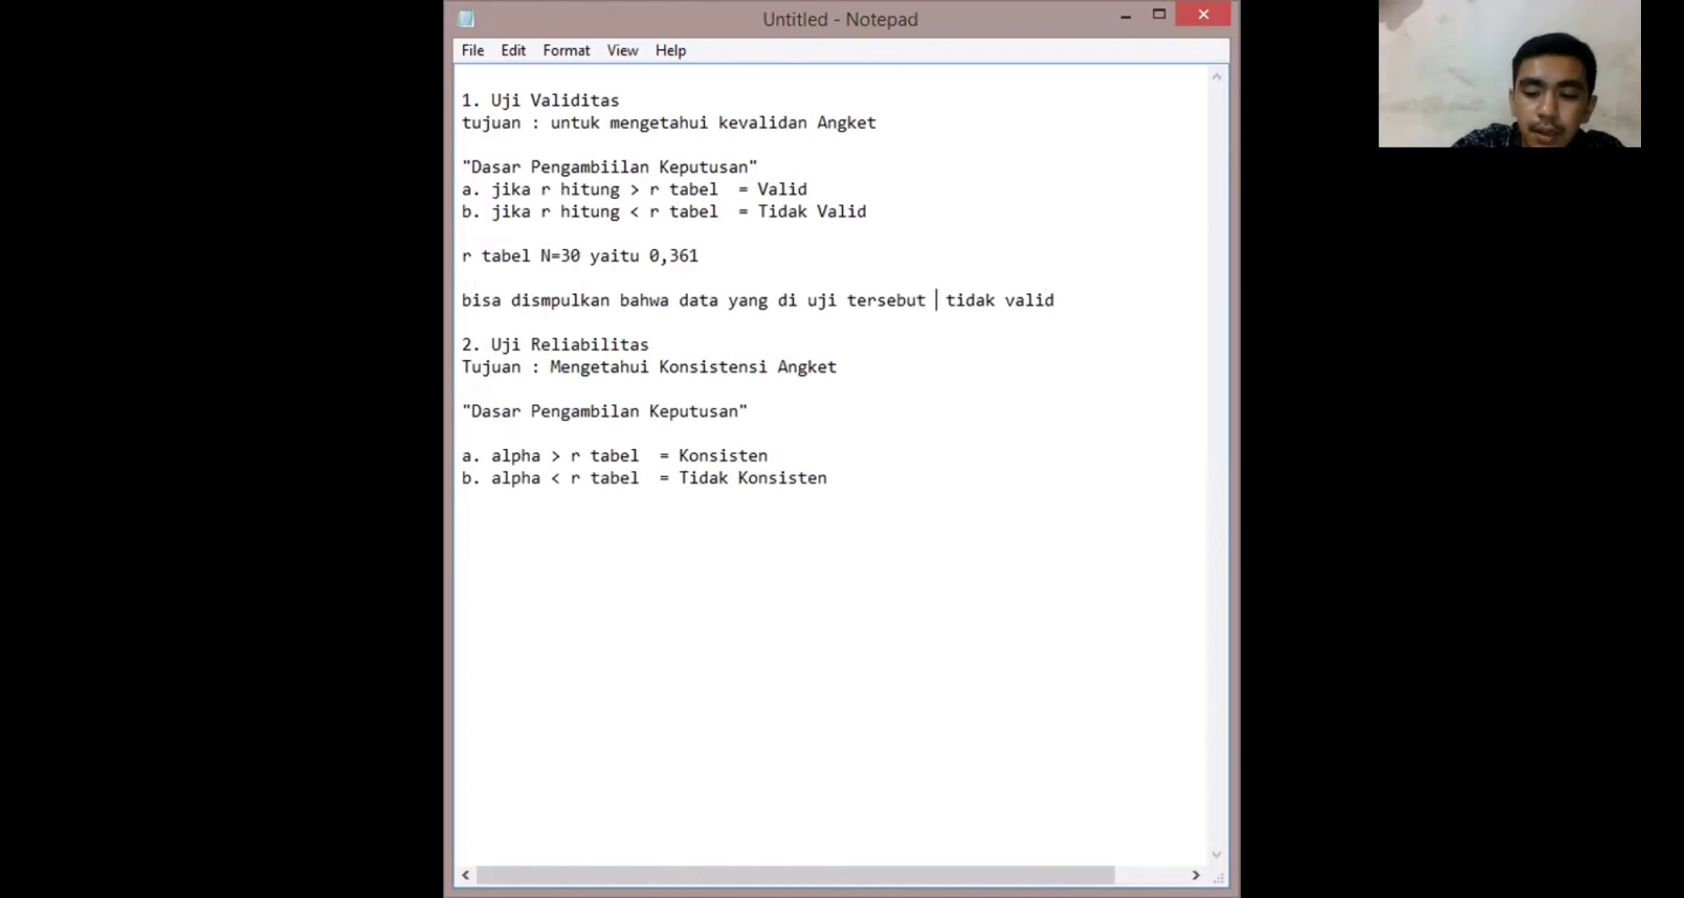
type("+")
key("BackSpace")
type("=")
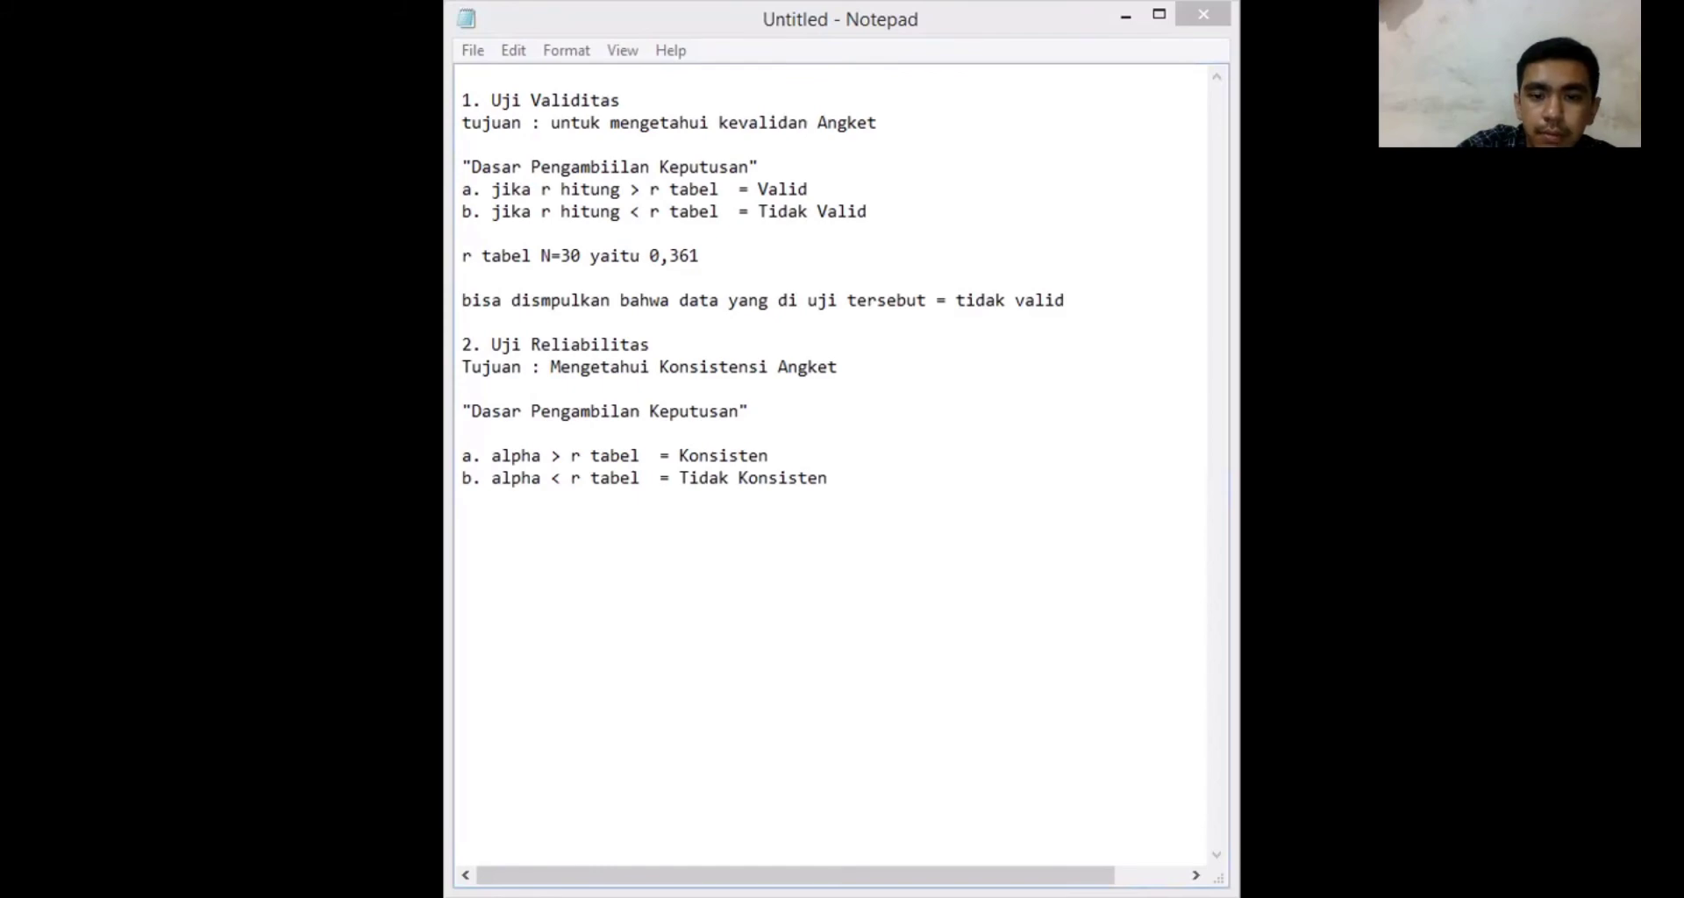
Step: Switch to the PASW Statistics Data Editor and set up a Reliability Analysis with all variables, item_1 through Total_Item, as items
key("alt+Tab")
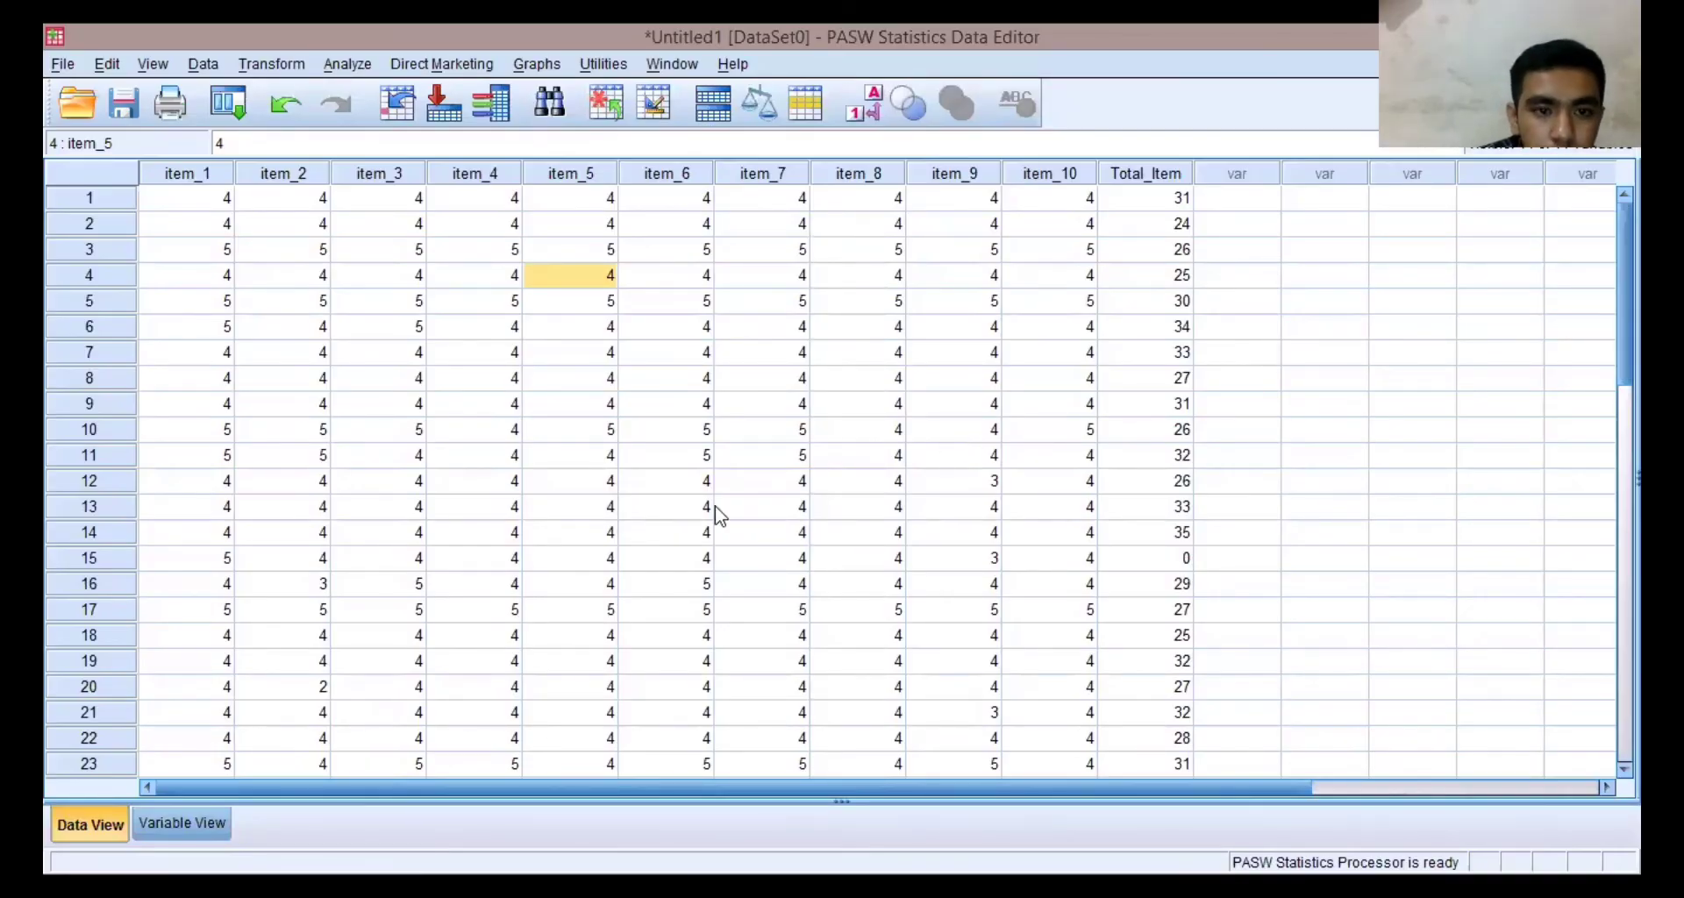
left_click(1263, 428)
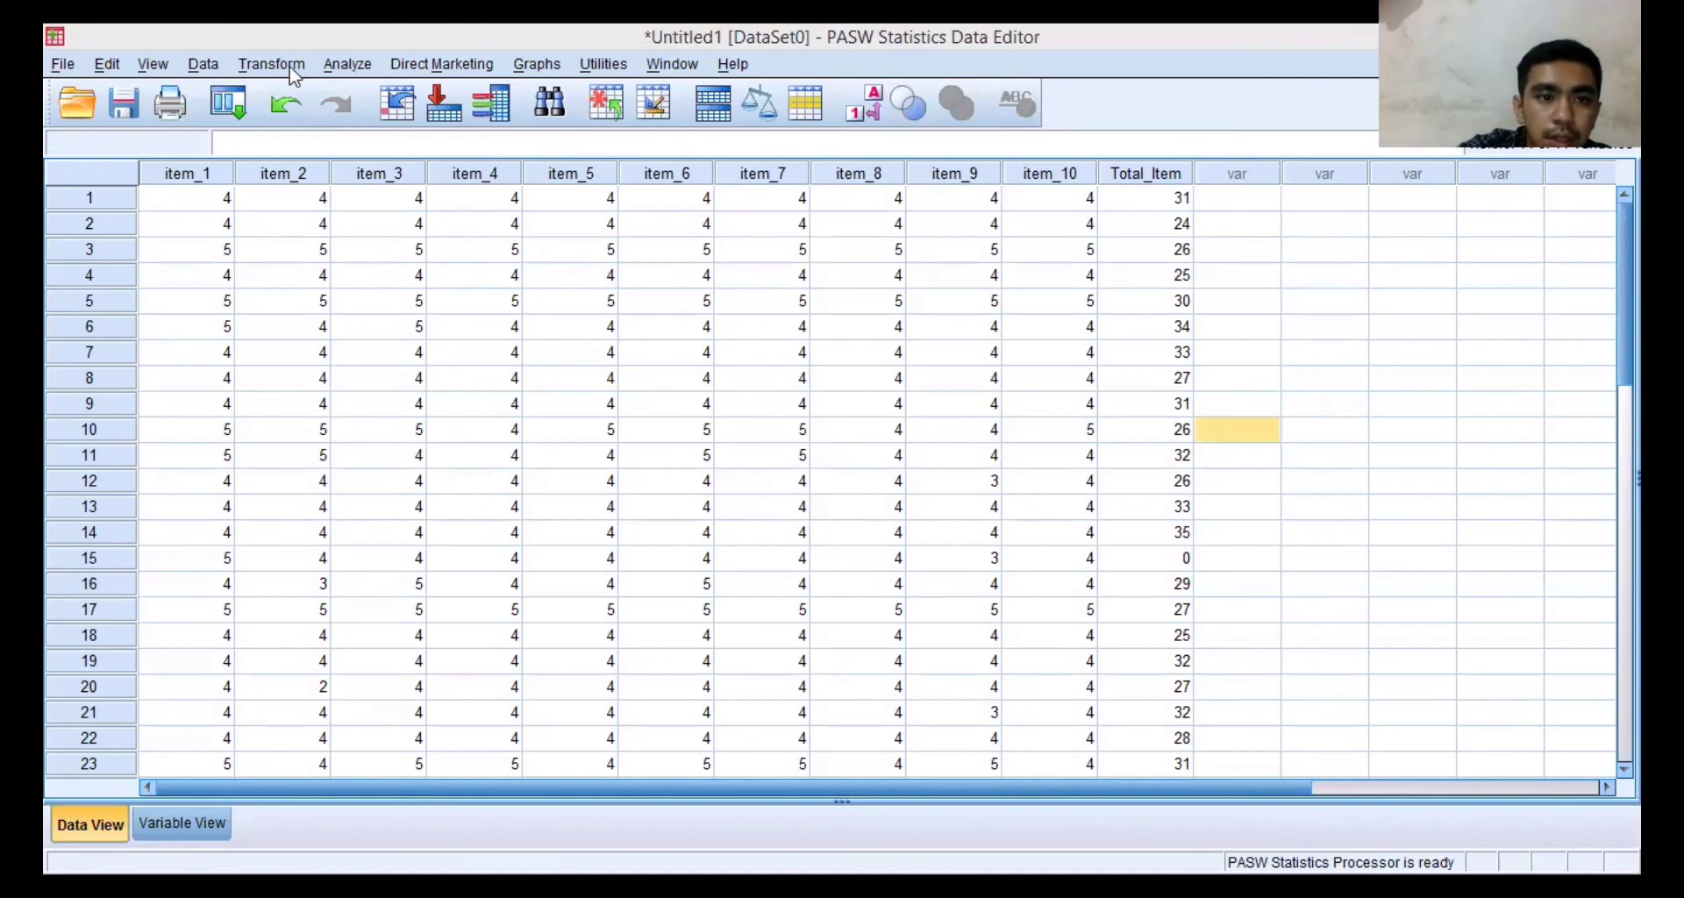
key("alt+a")
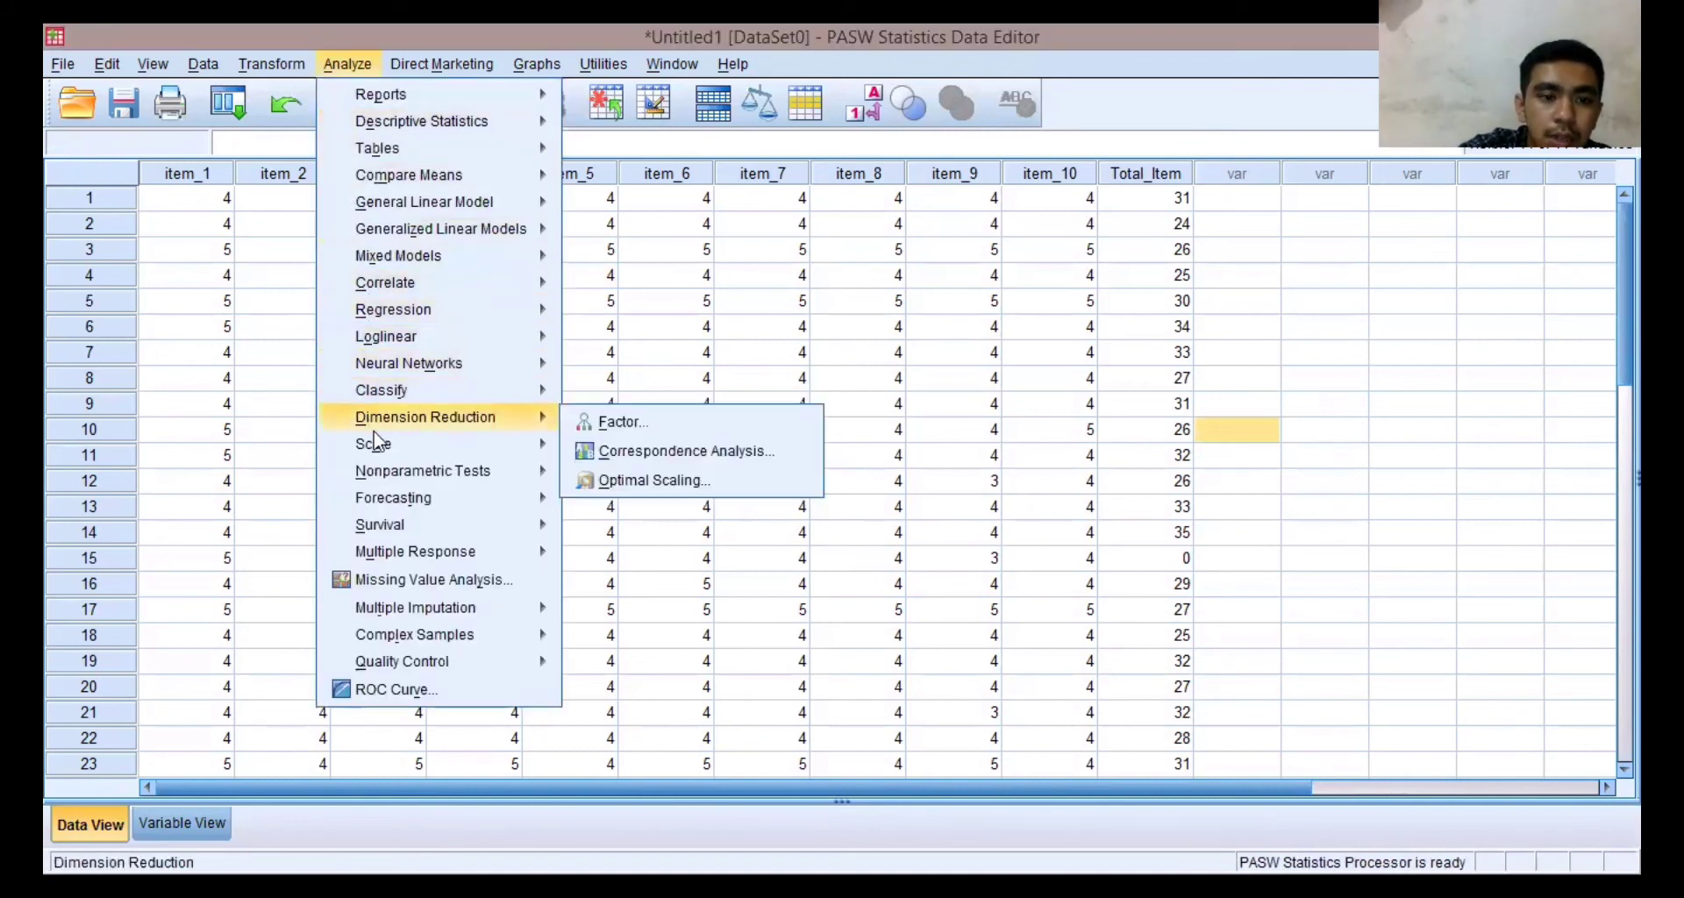
mouse_move(382, 447)
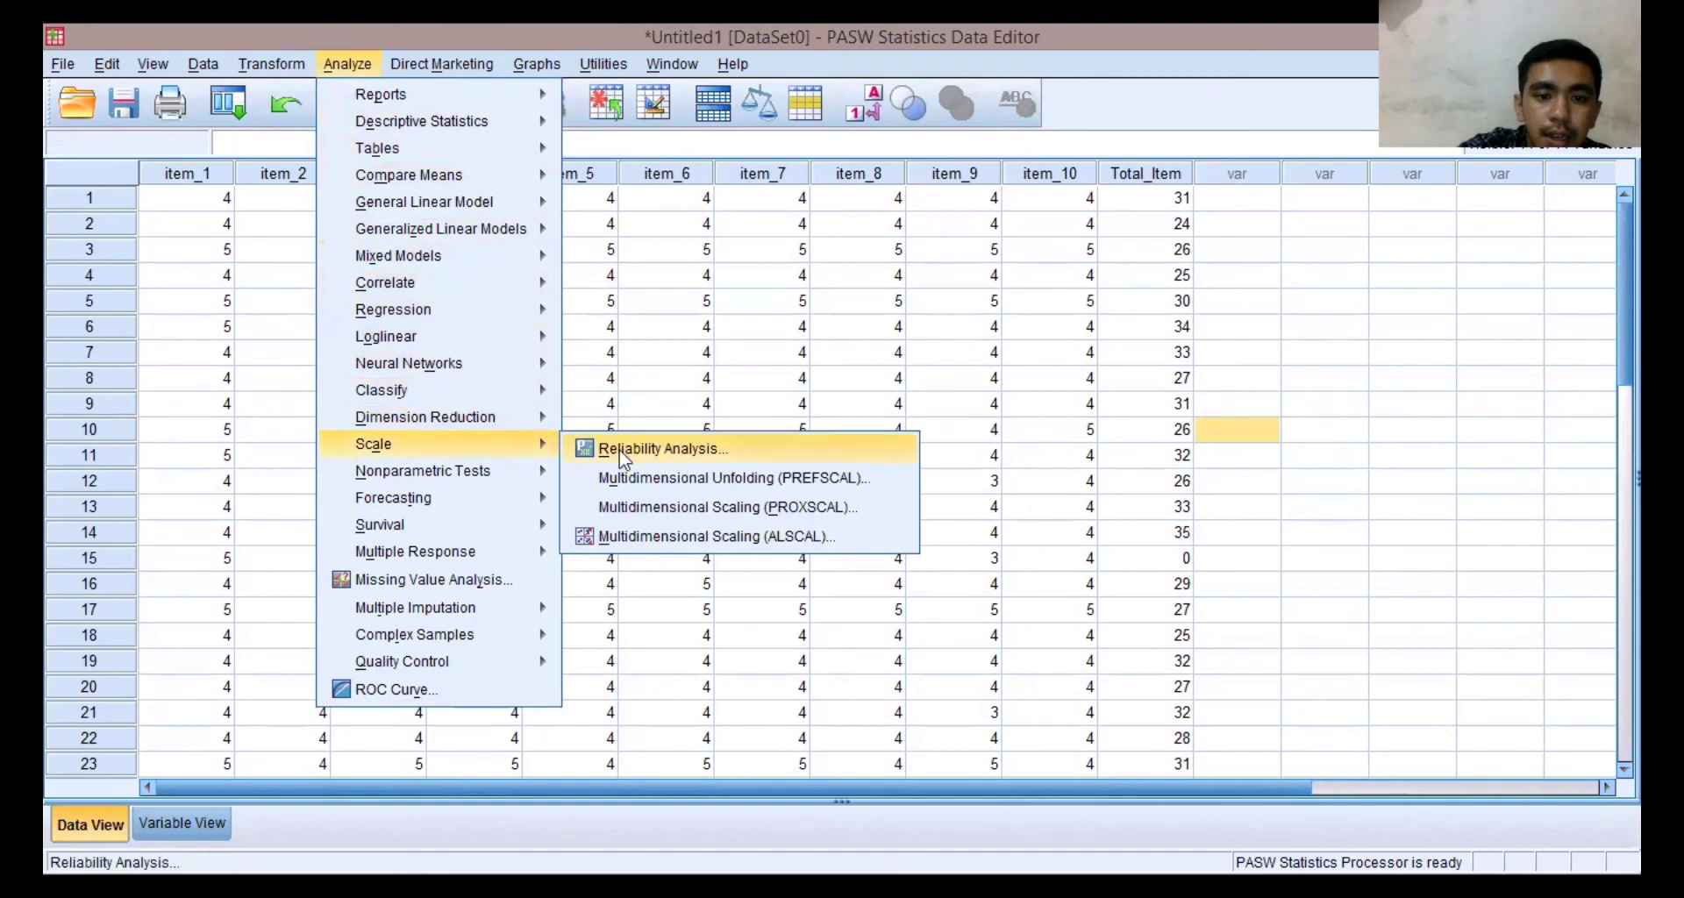
left_click(666, 450)
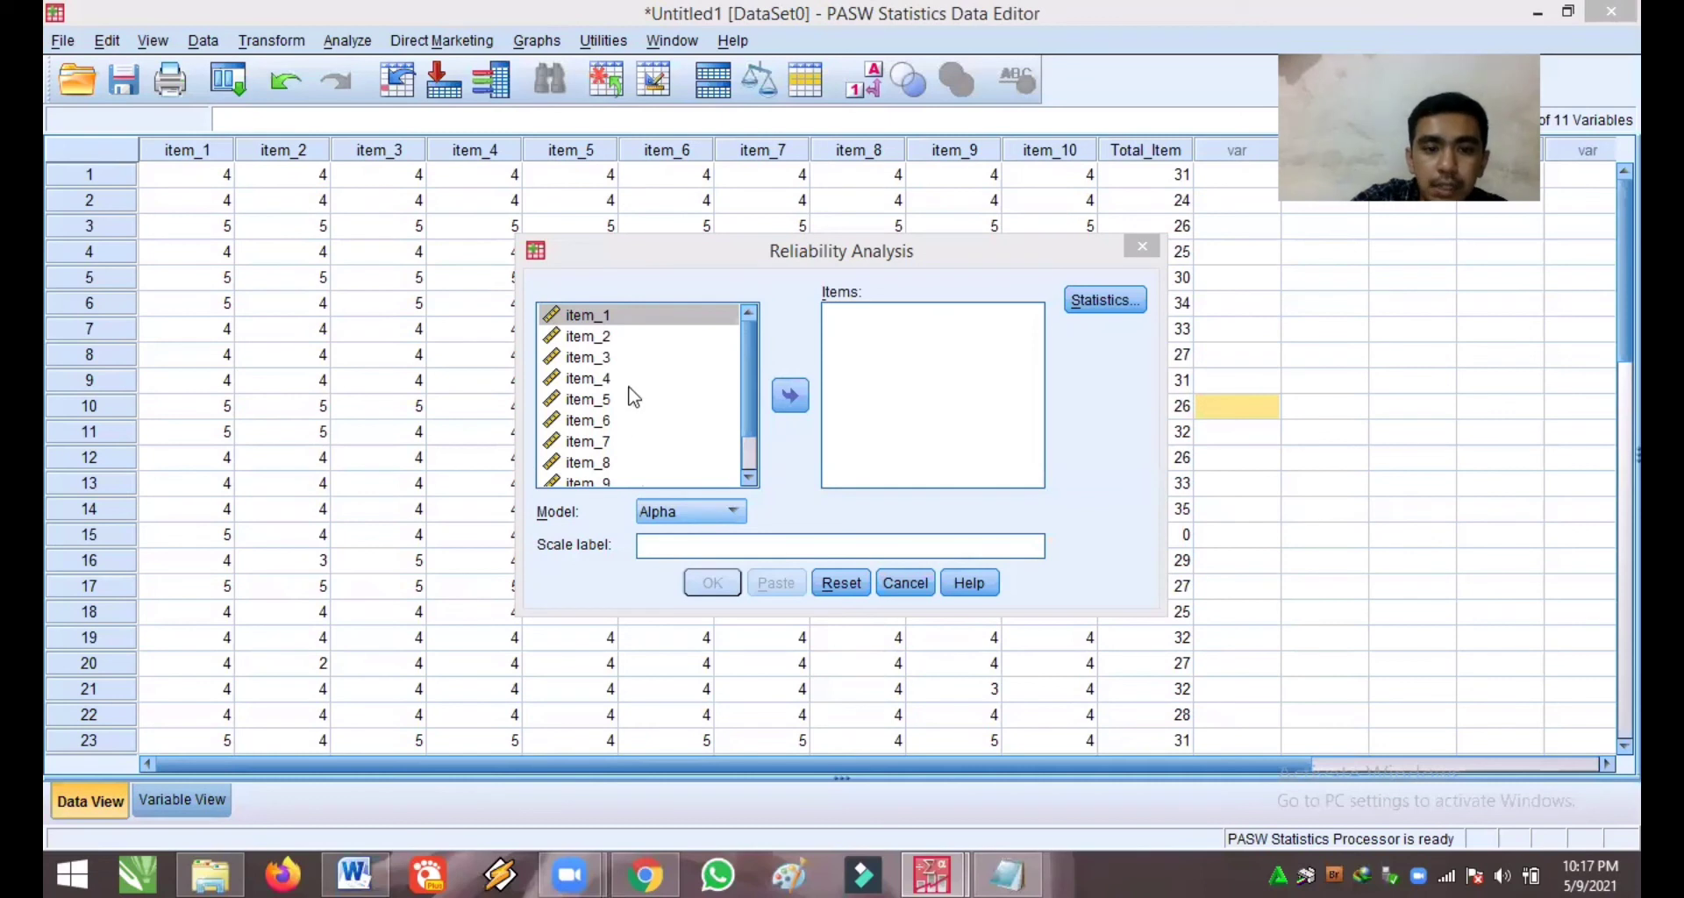
left_click(665, 336)
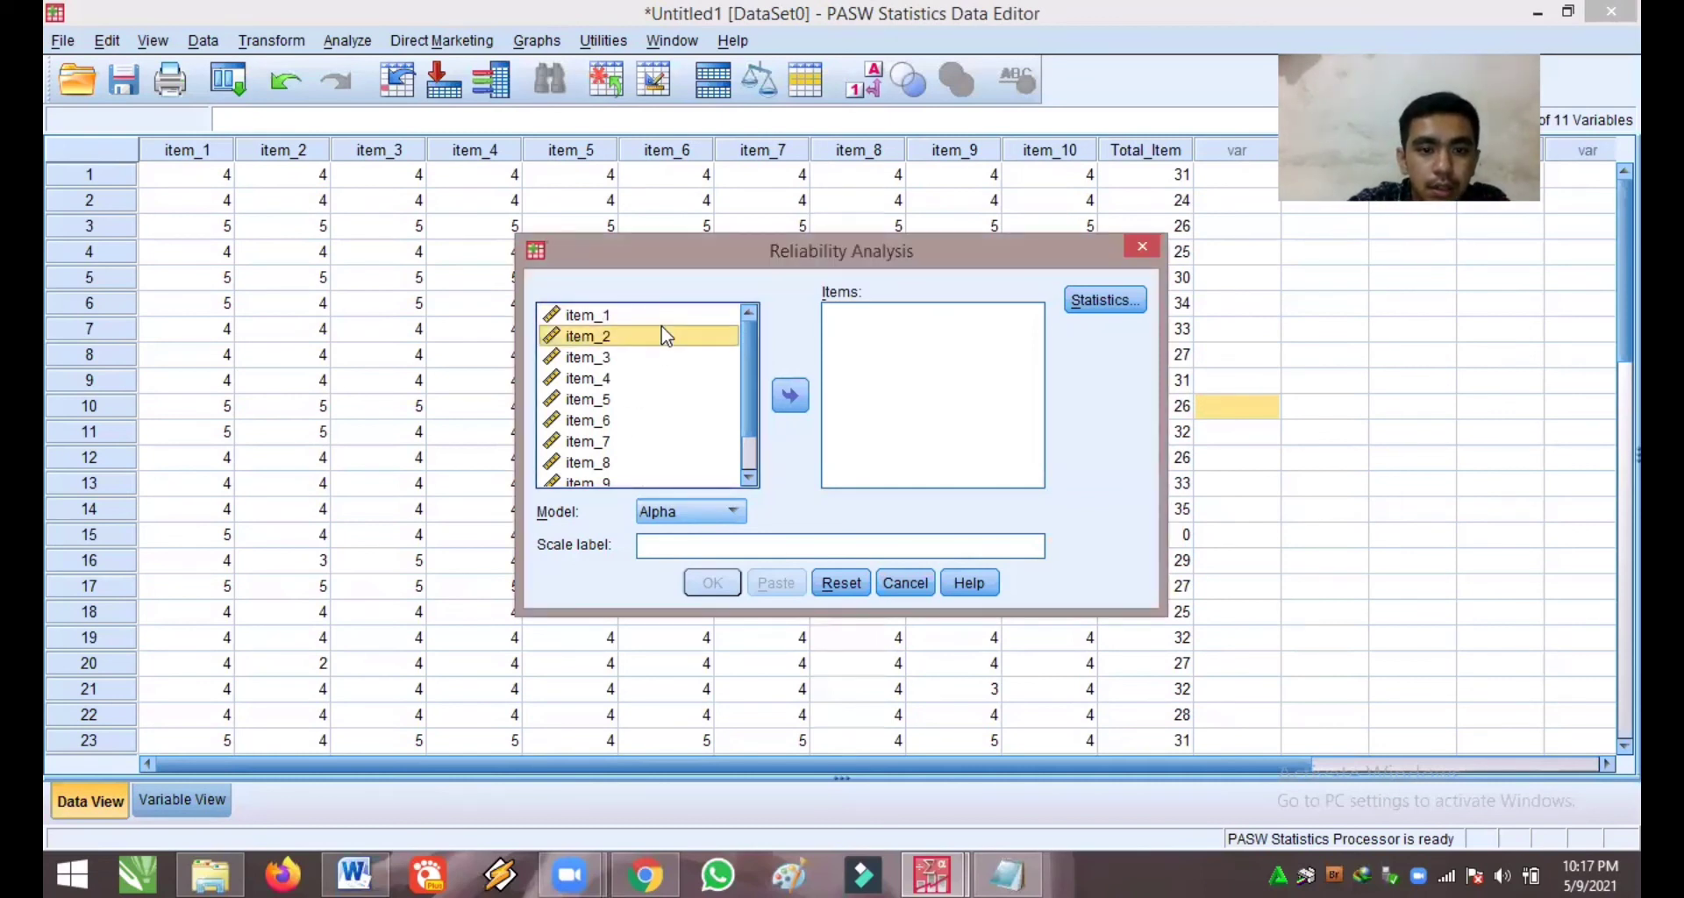
key("ctrl+a")
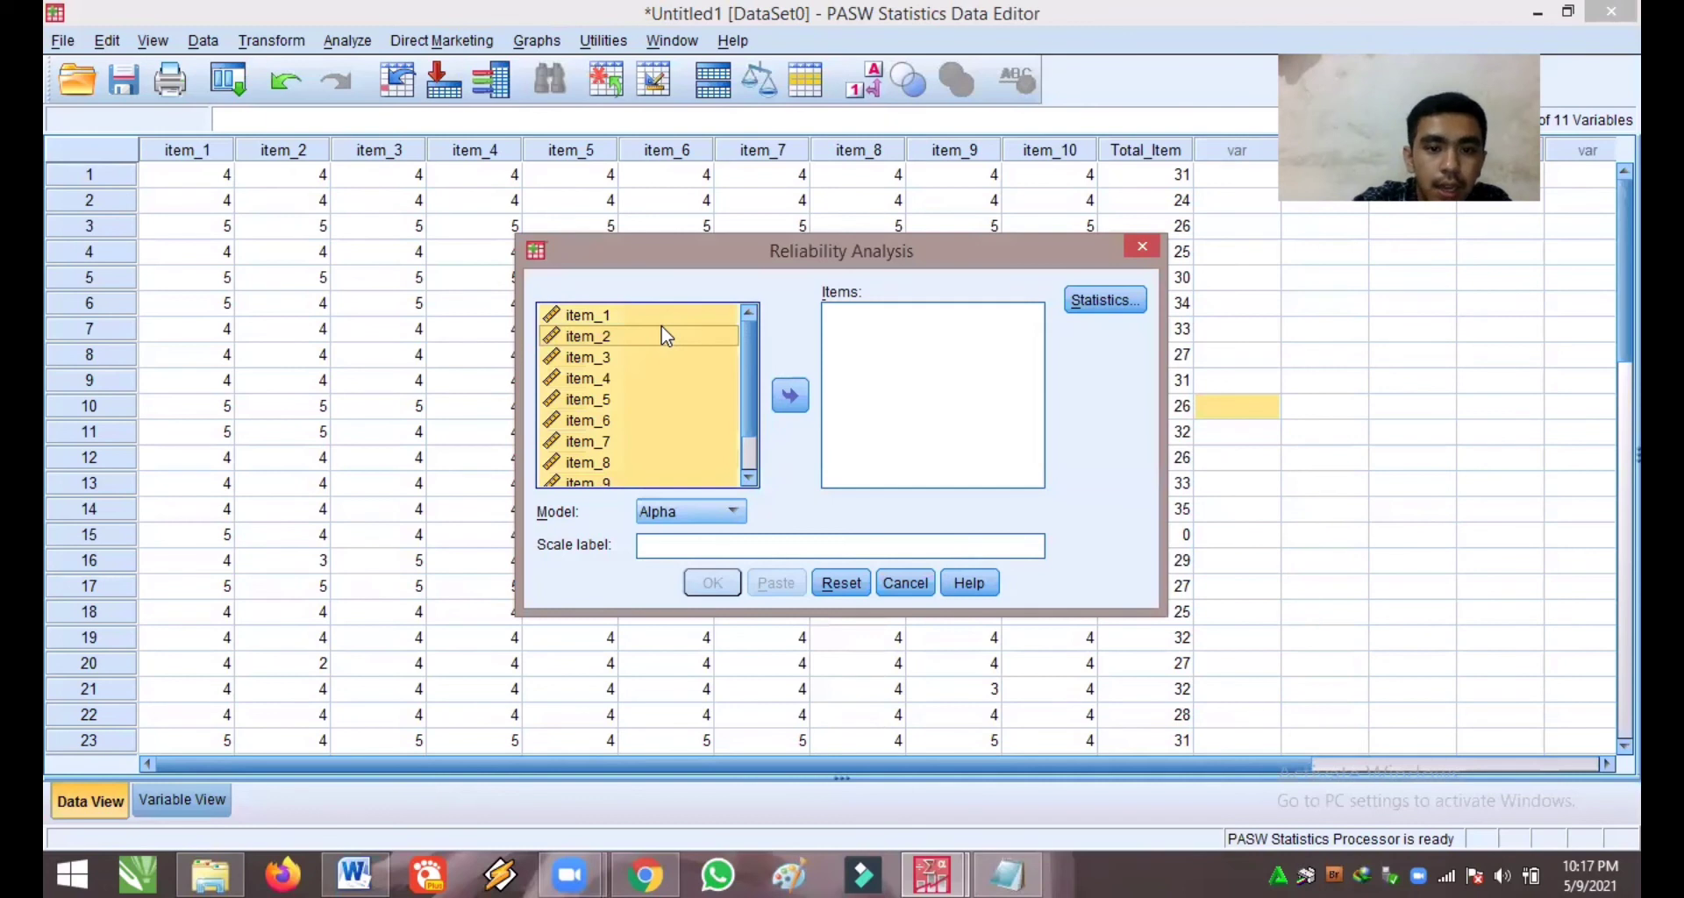
left_click(791, 397)
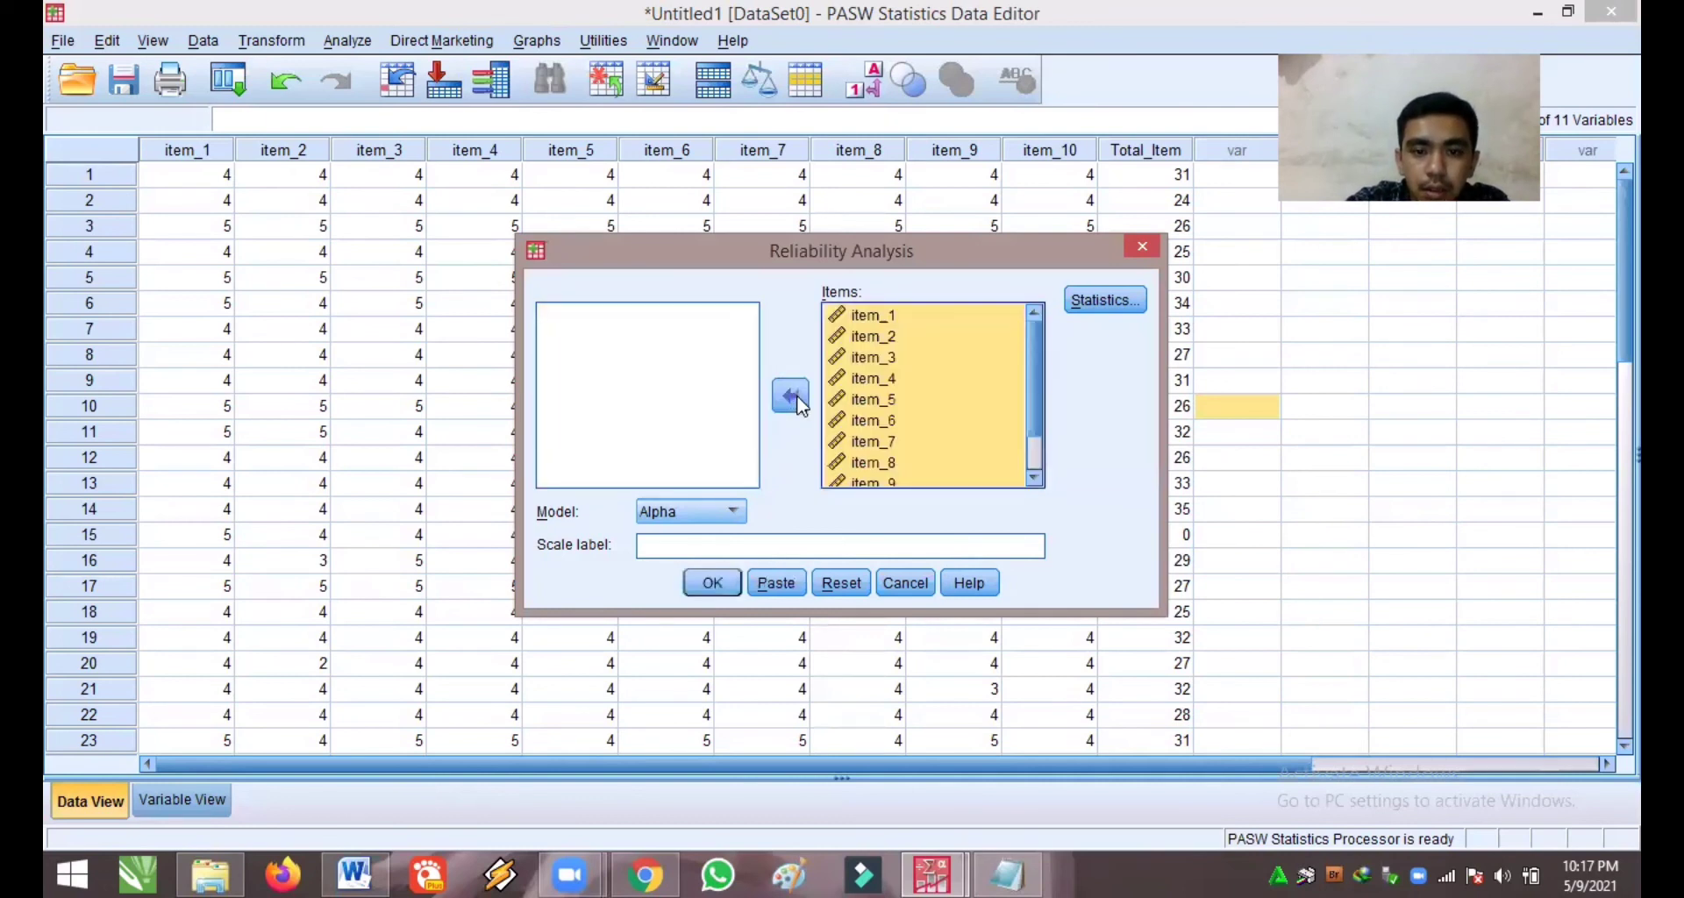
Step: Include the "Scale if item deleted" descriptives and run the reliability analysis with the Alpha model
left_click(1085, 295)
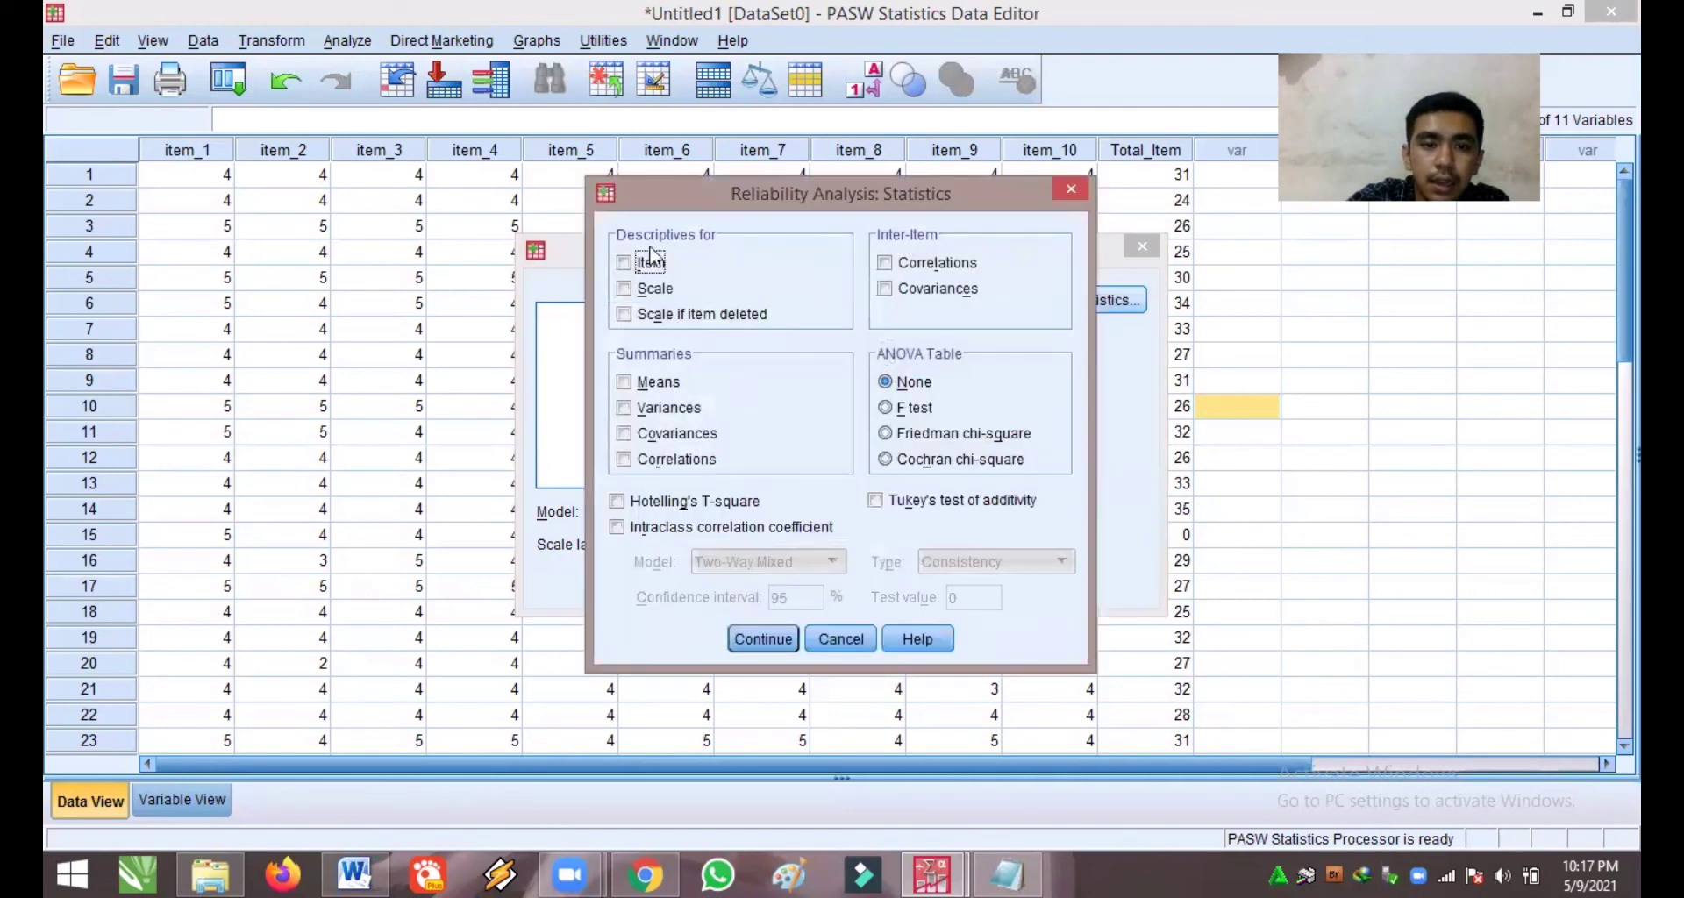
left_click(628, 313)
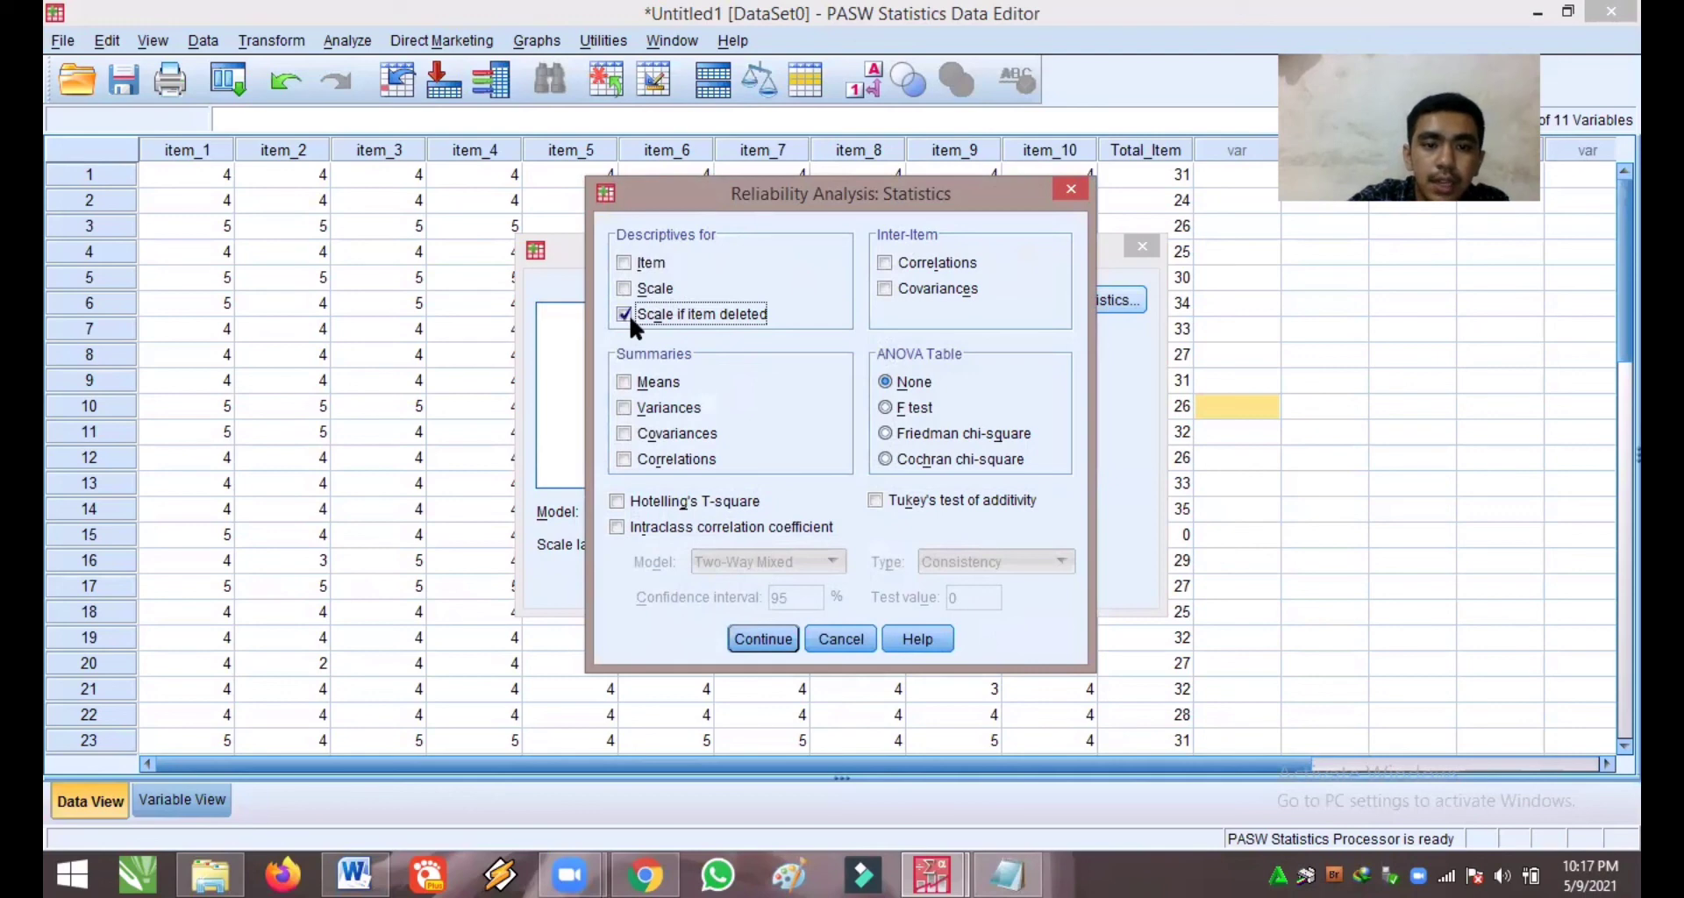
left_click(763, 640)
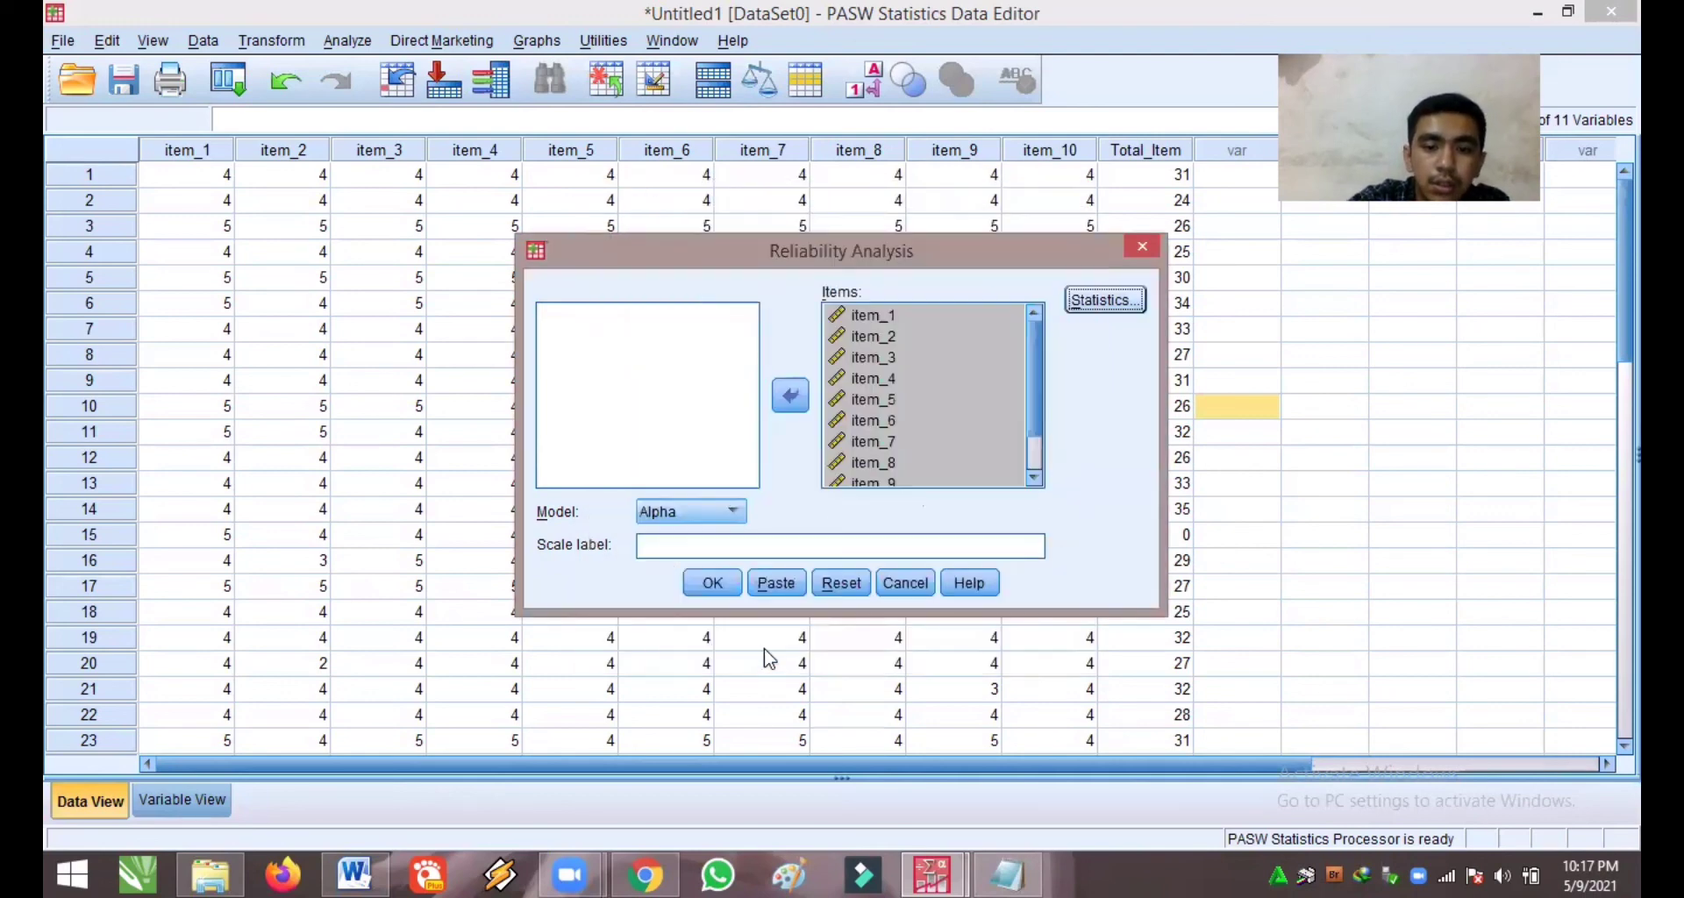
left_click(712, 584)
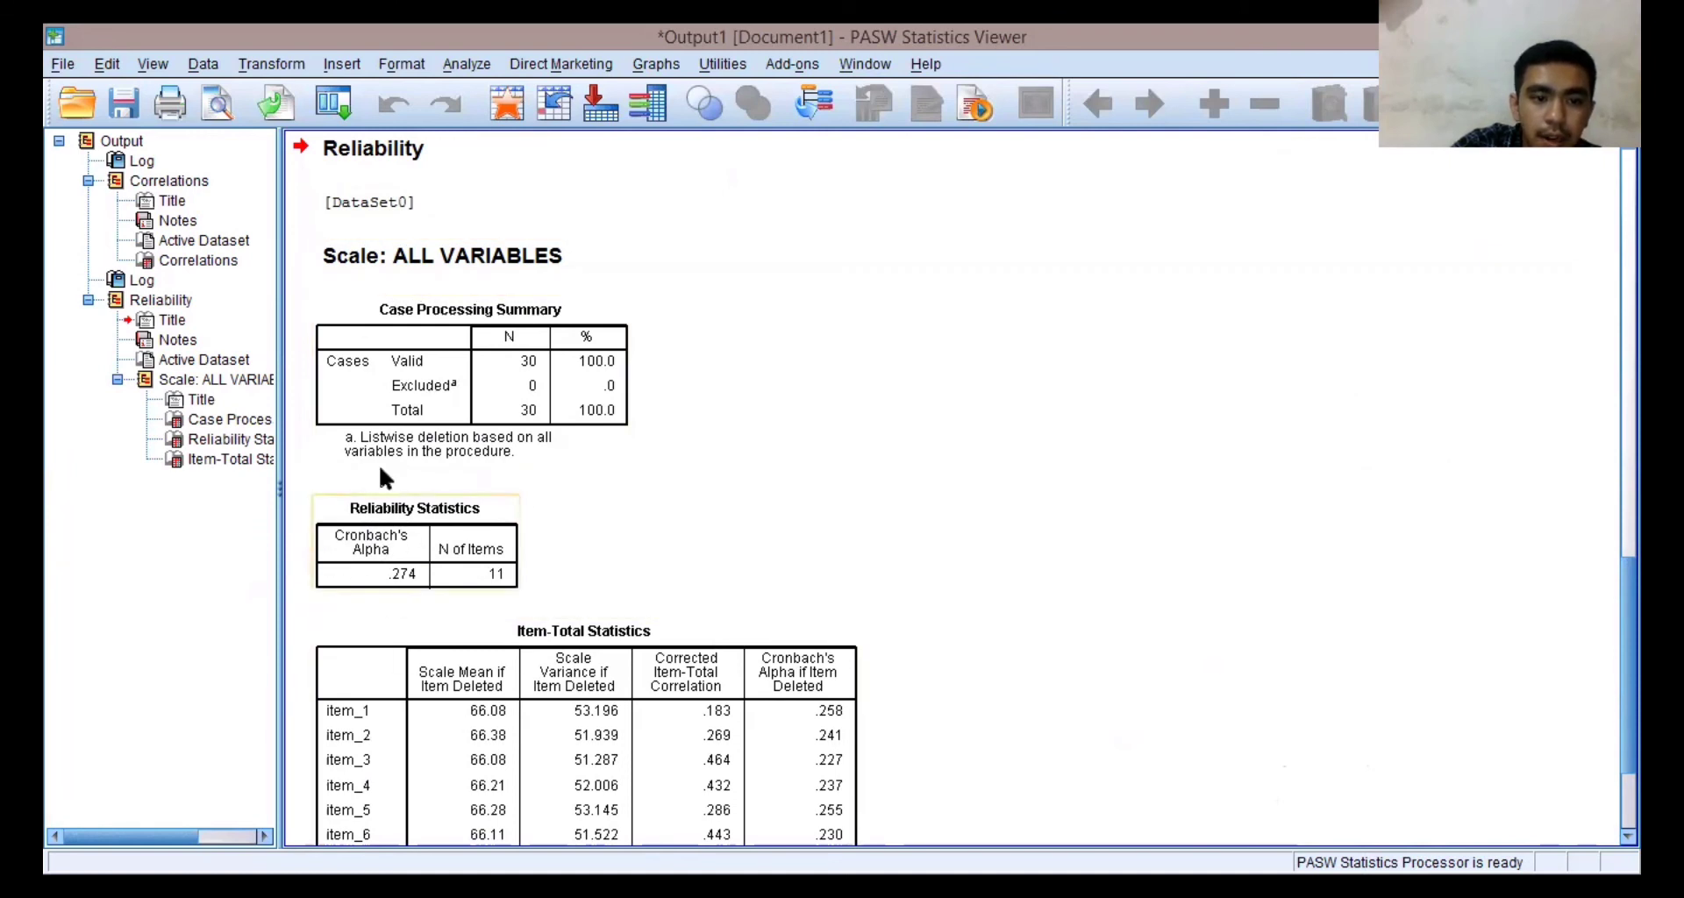
Step: Compare the Cronbach's Alpha in the Reliability Statistics output with the r tabel value and decision criteria in the Notepad notes
left_click(857, 96)
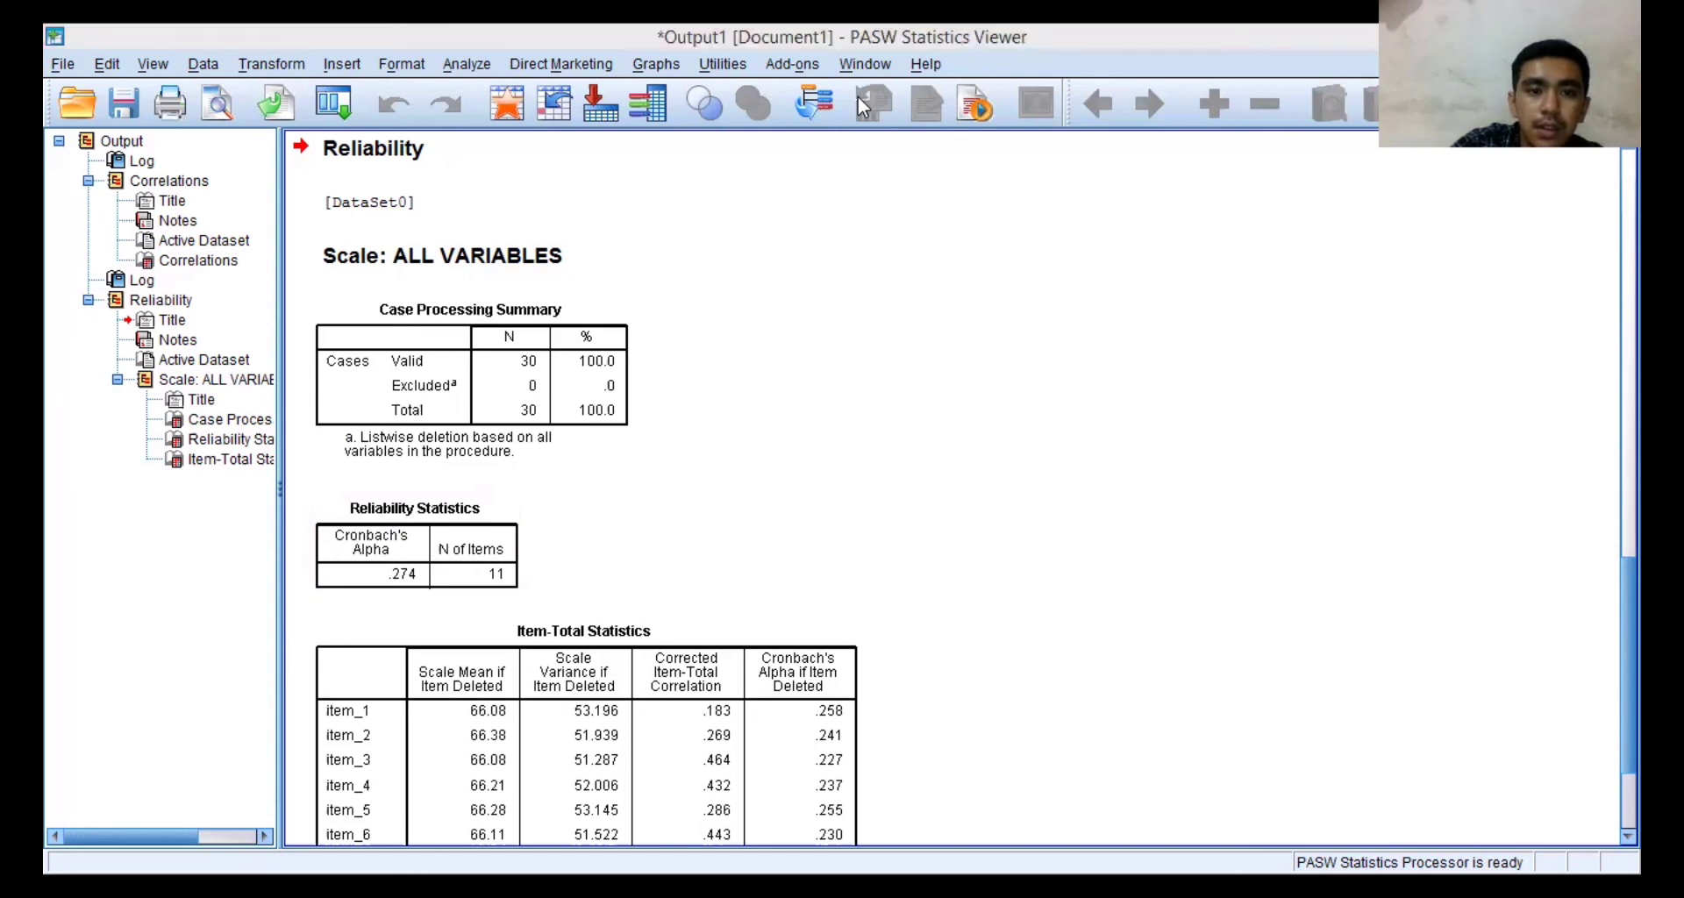
double_click(474, 498)
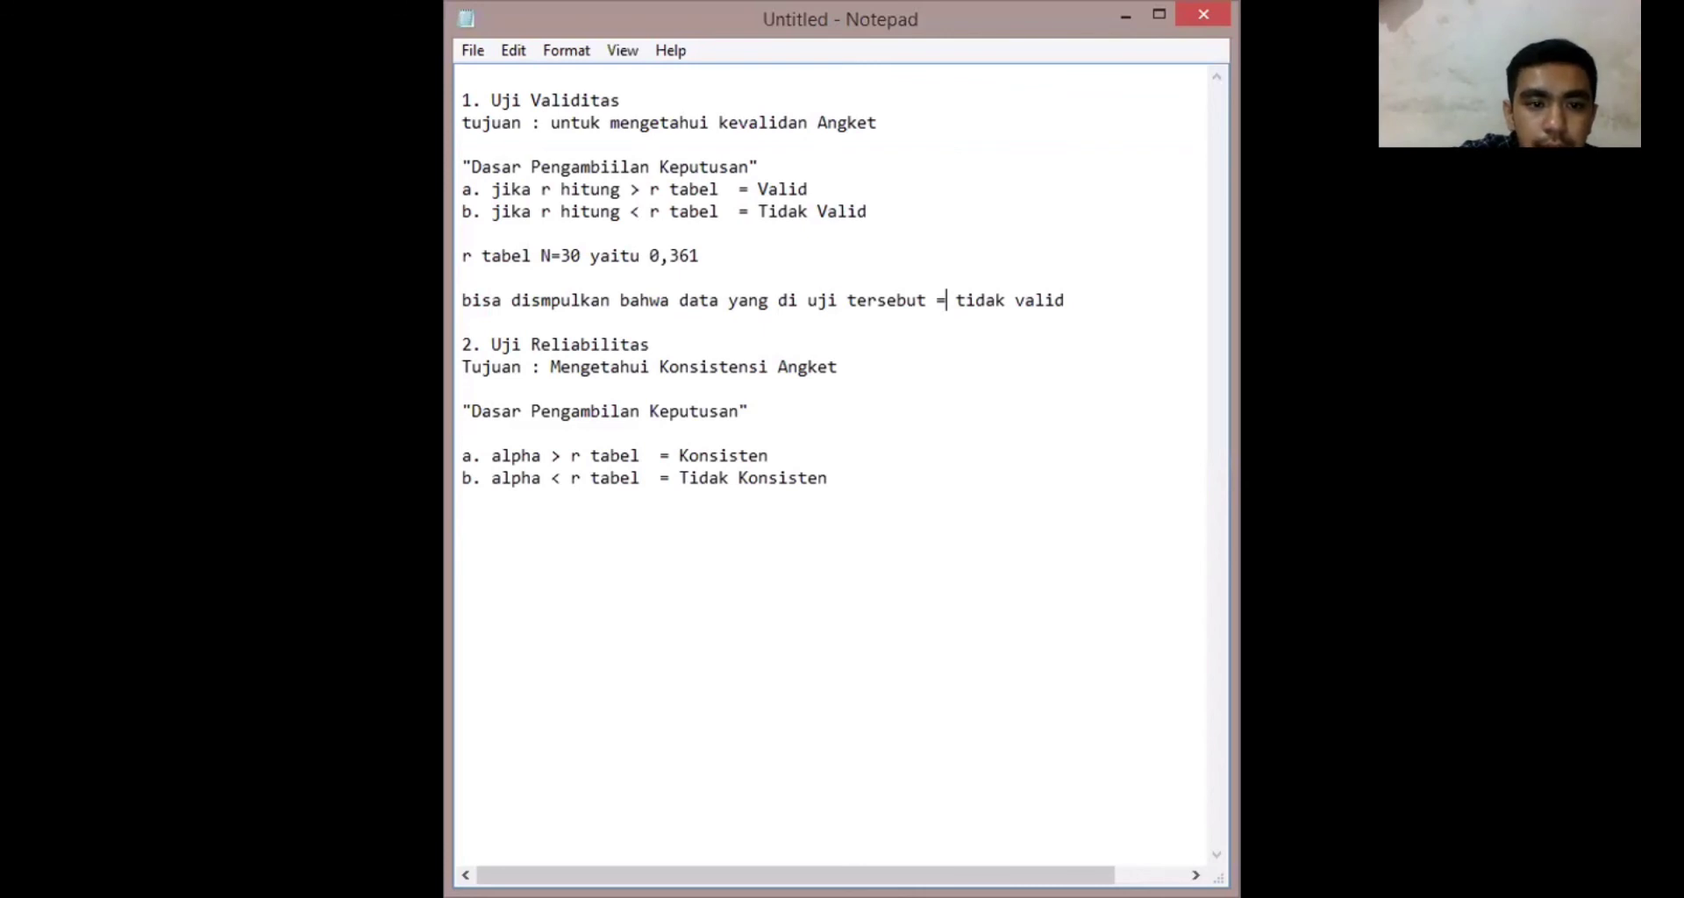
key("alt+Tab")
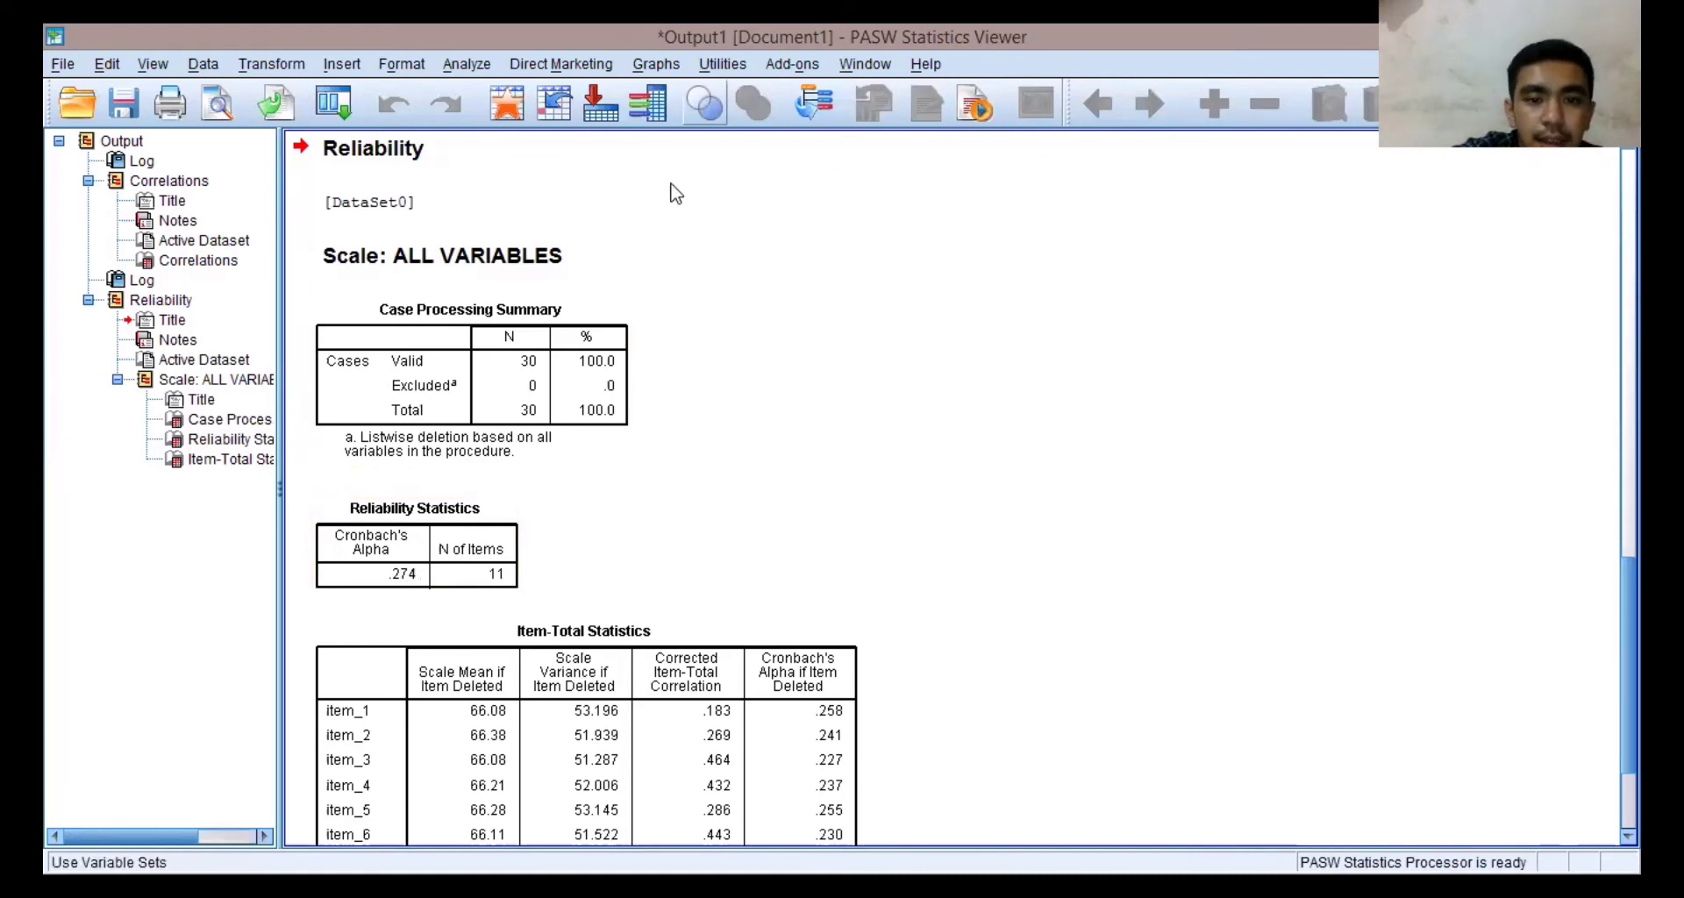
key("alt+Tab")
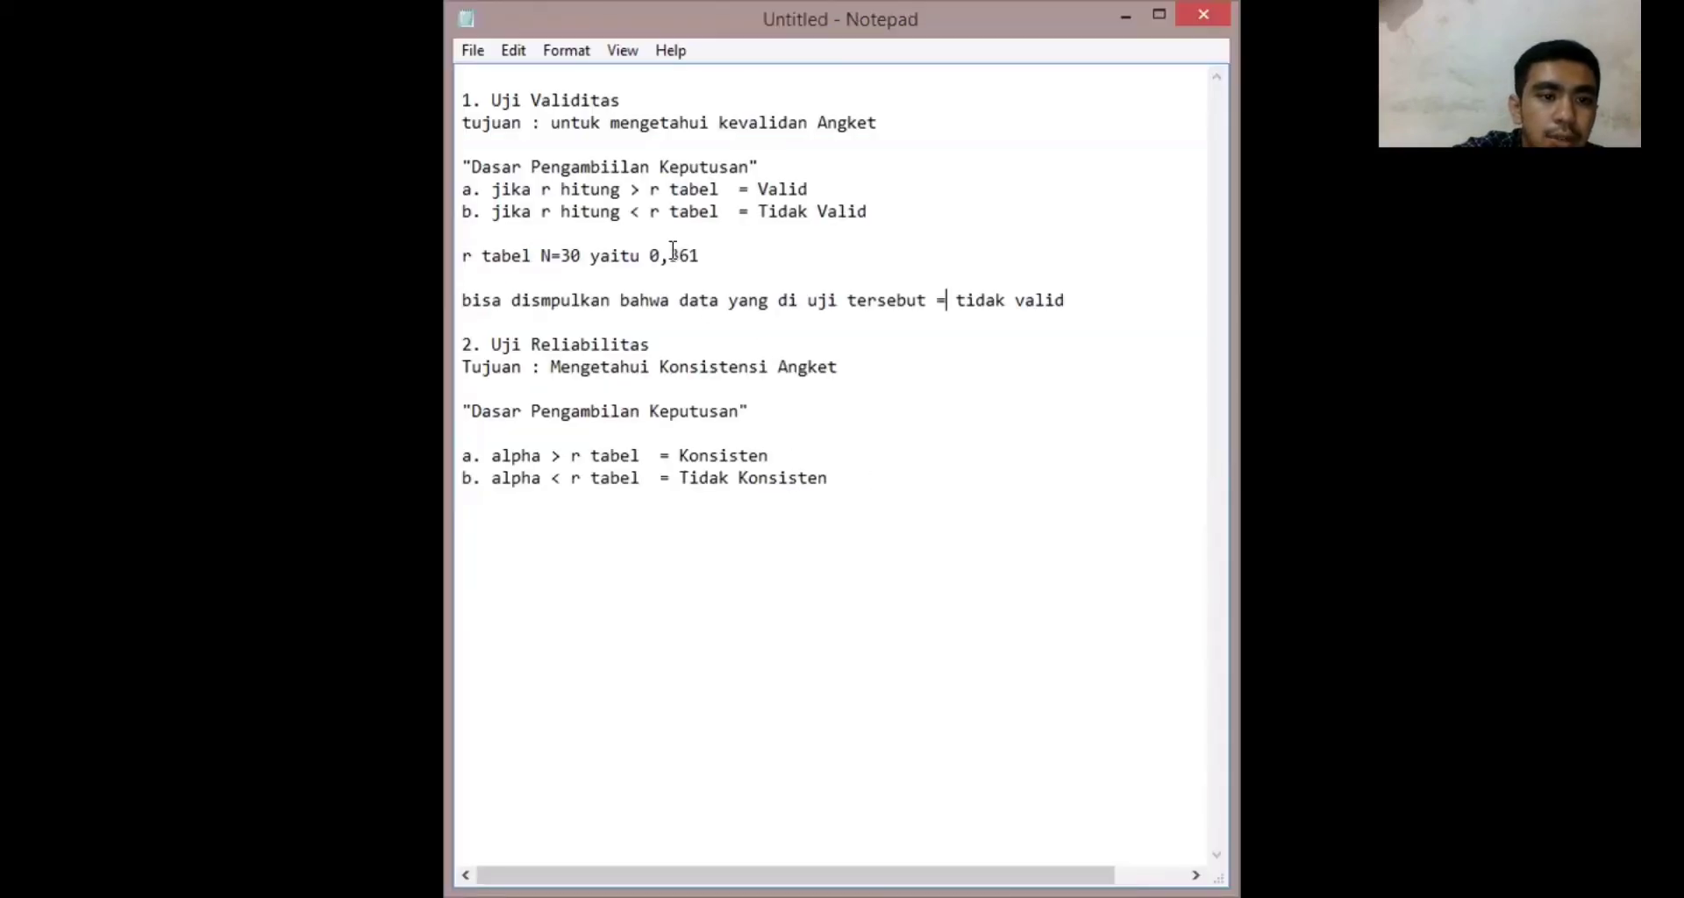
Step: Add the conclusion "jadi bahwa dari data tersebut yang di uji yaitu = tidak konsisten" below the reliability criteria in the notes
left_click(724, 564)
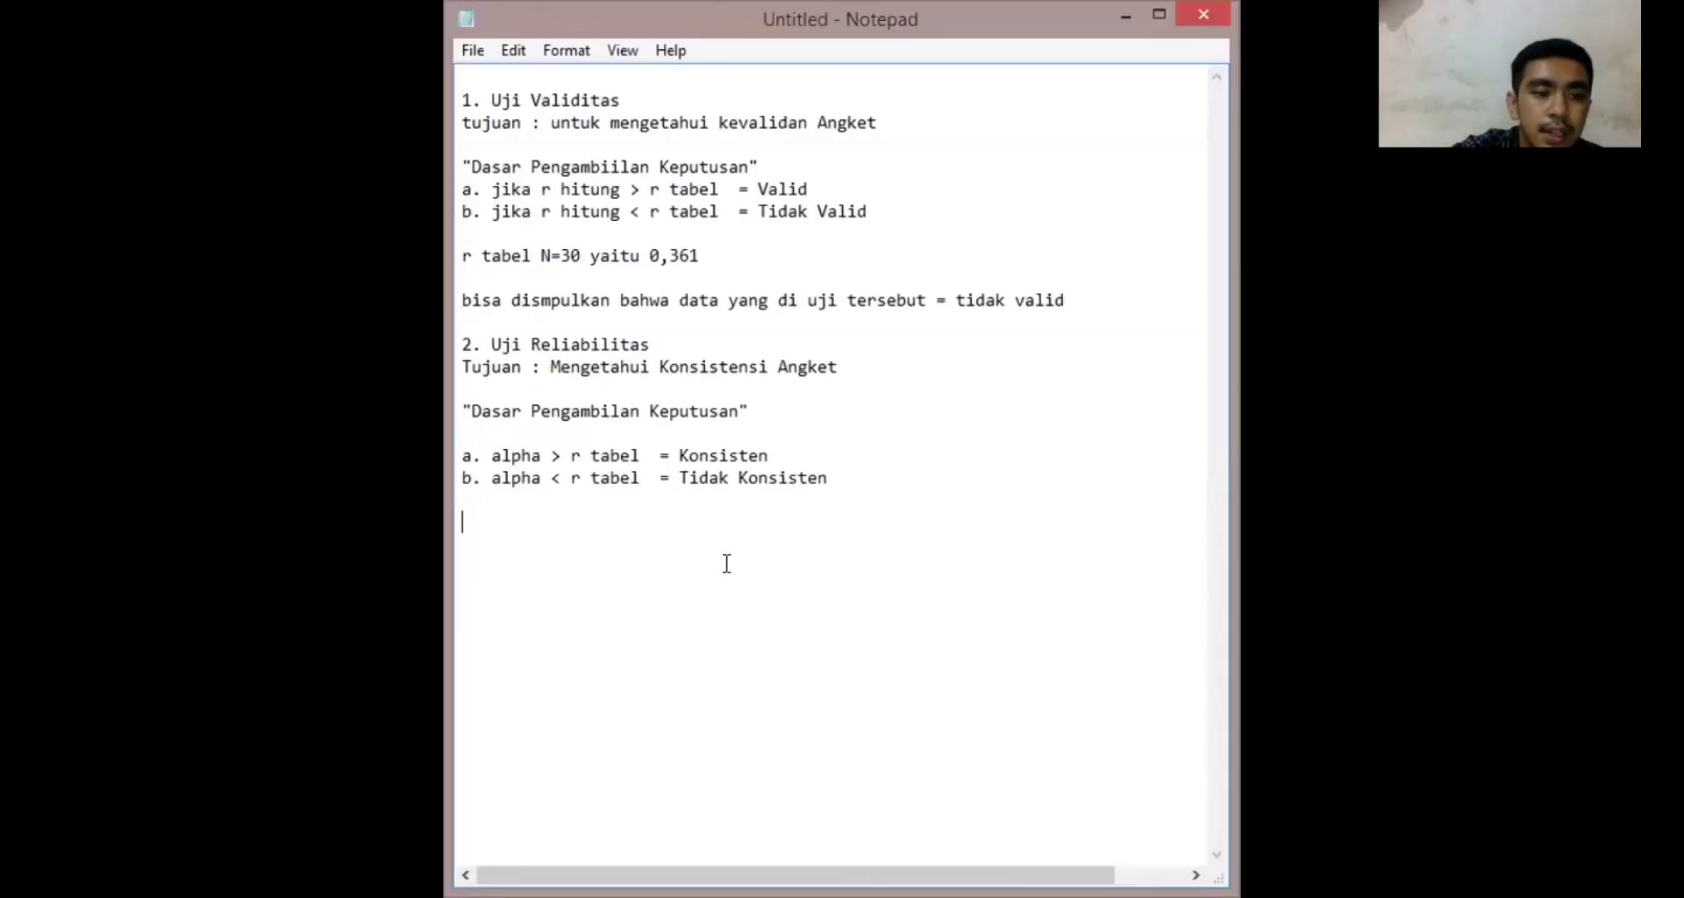
key("Return")
type("jadi")
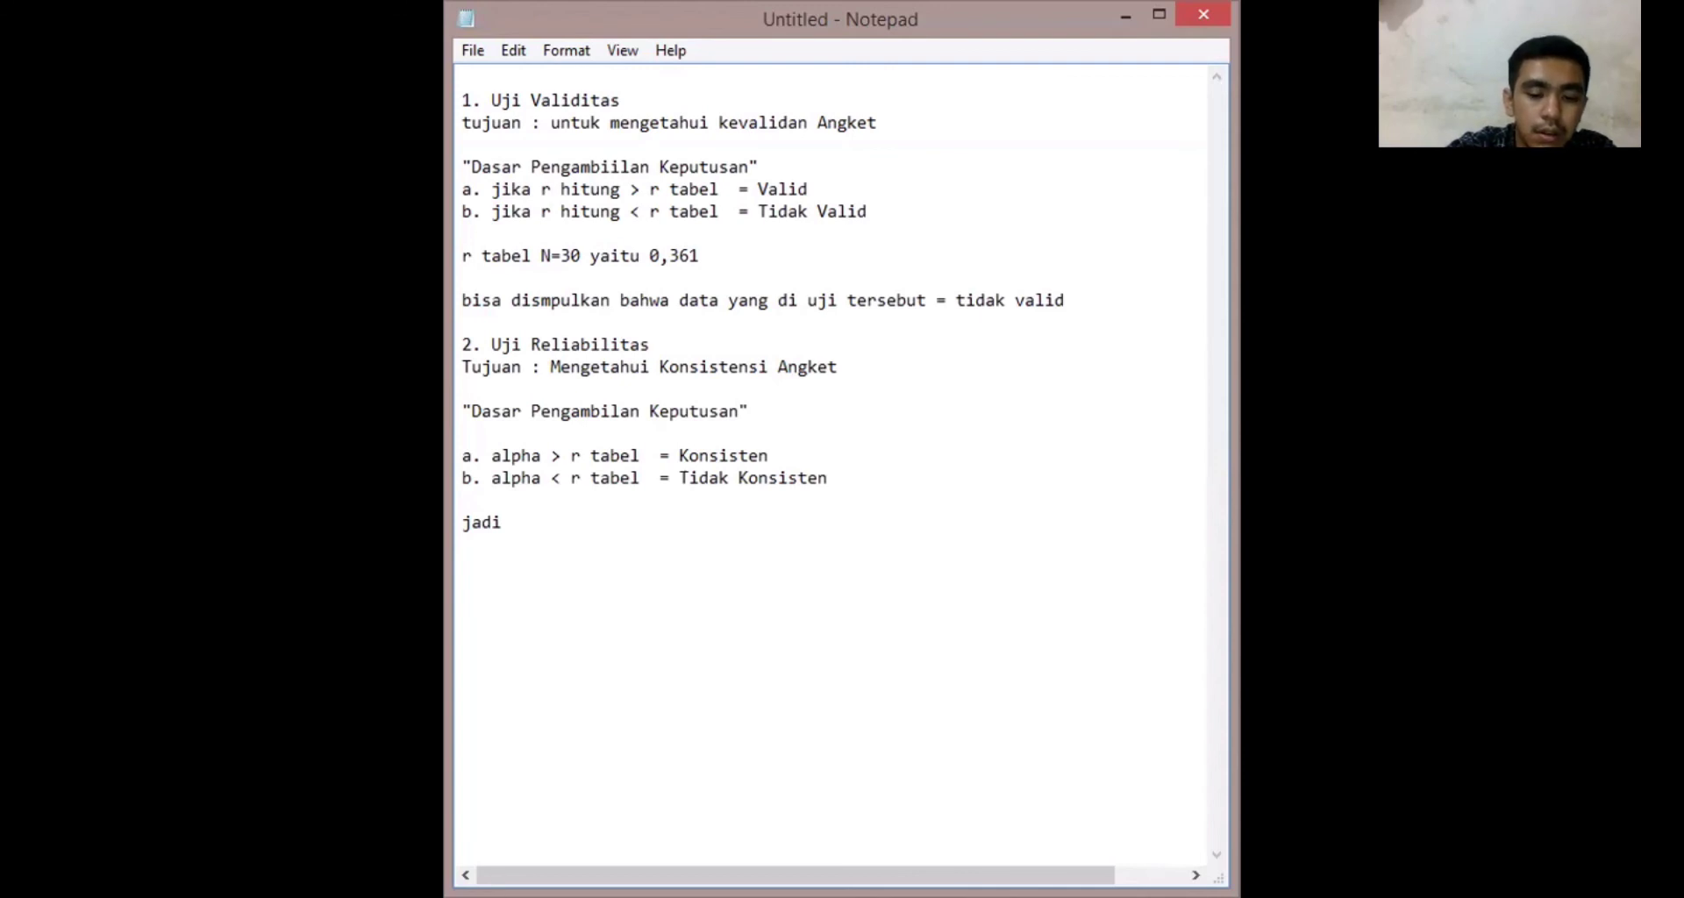
type("bahwa ")
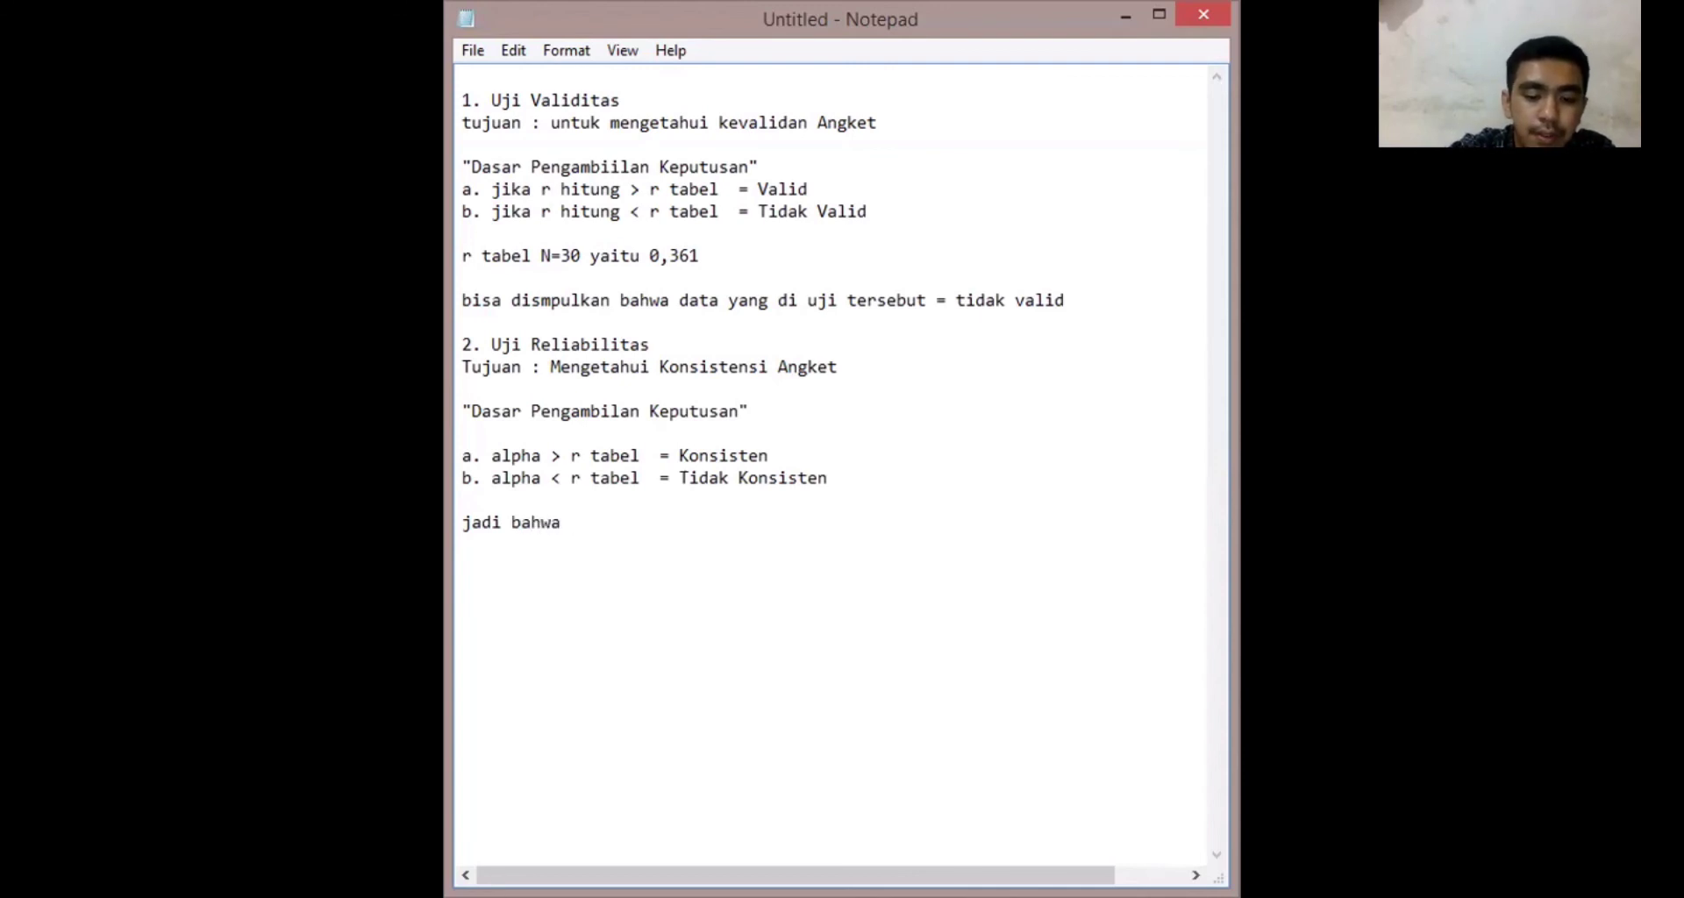
type("dar")
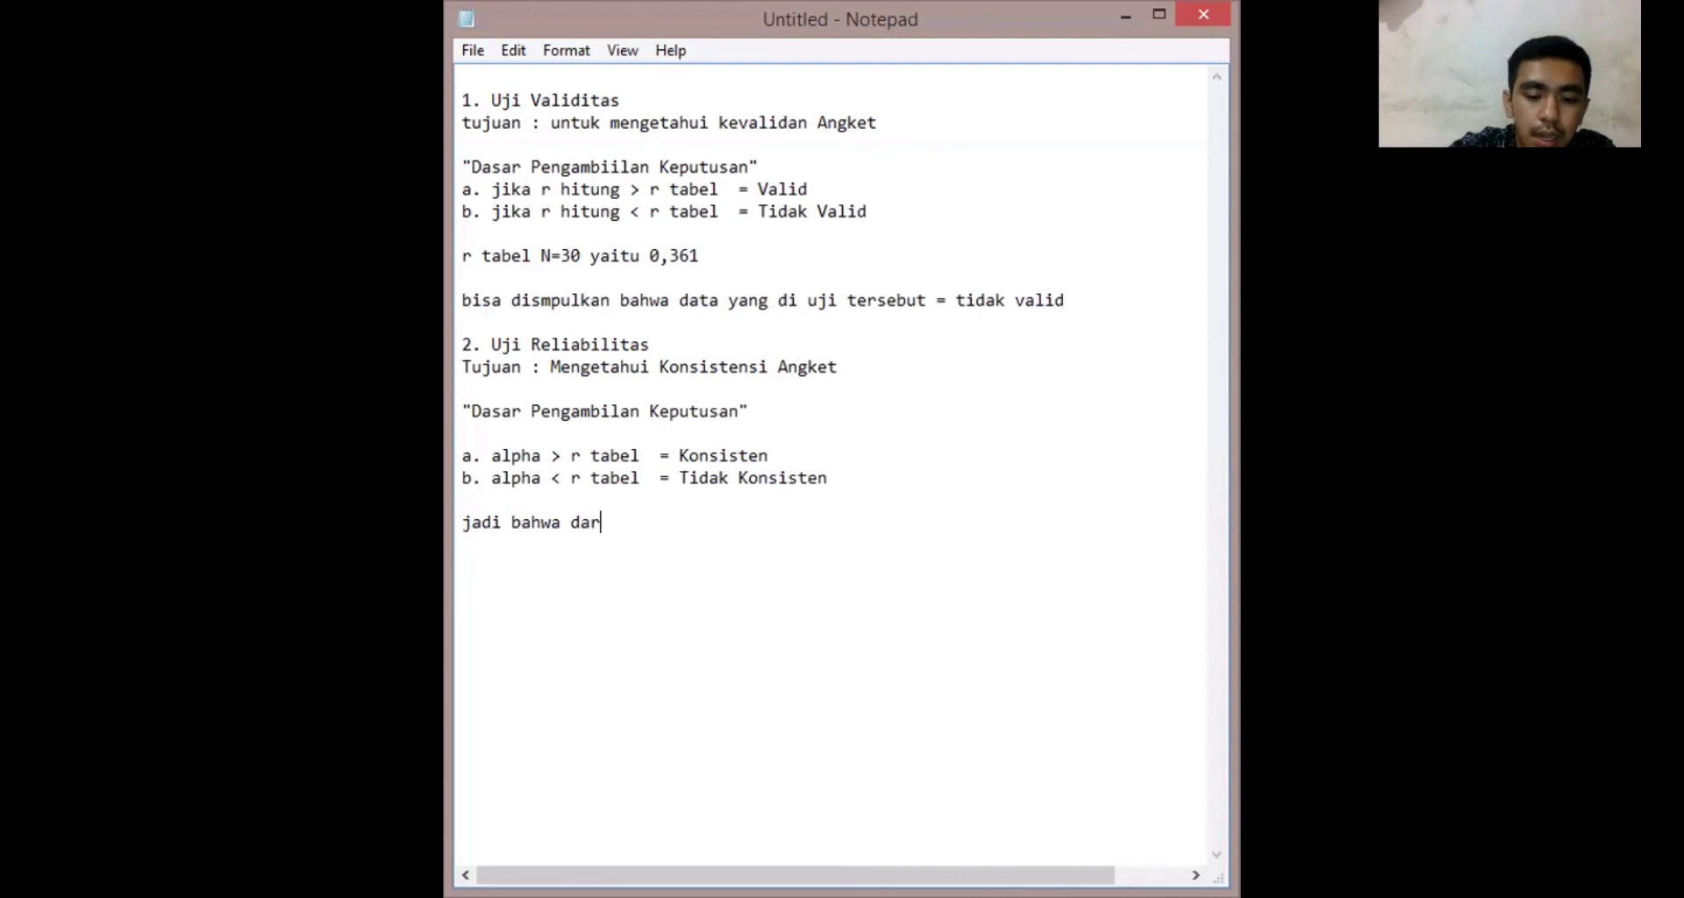
type("i data te")
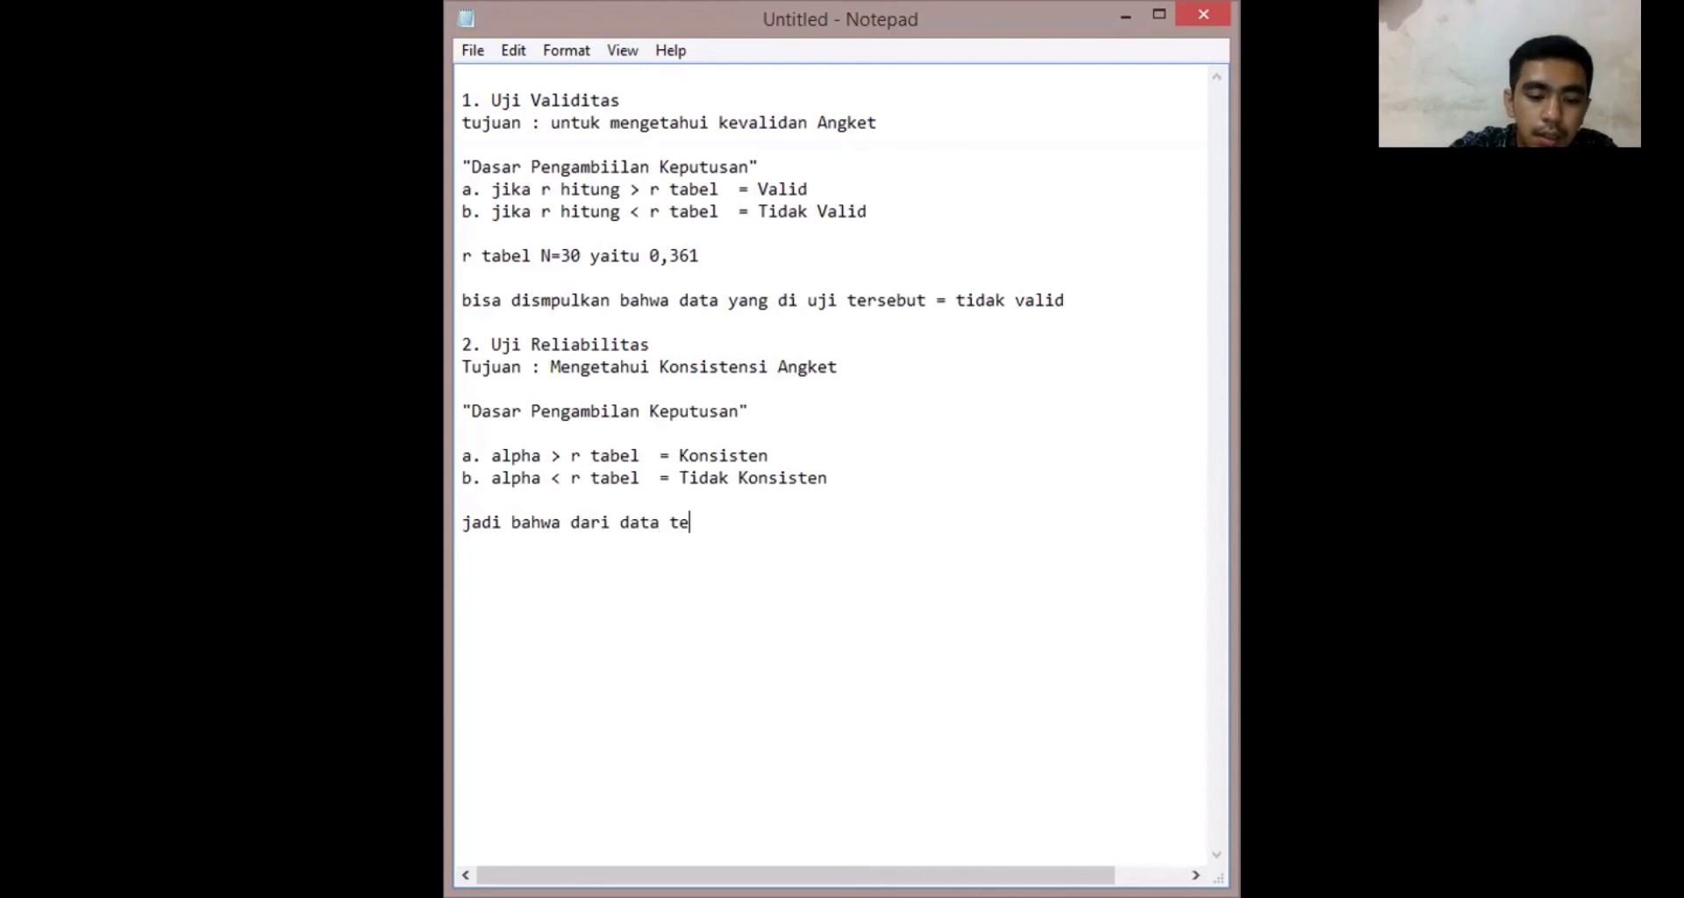
type("rsebut ")
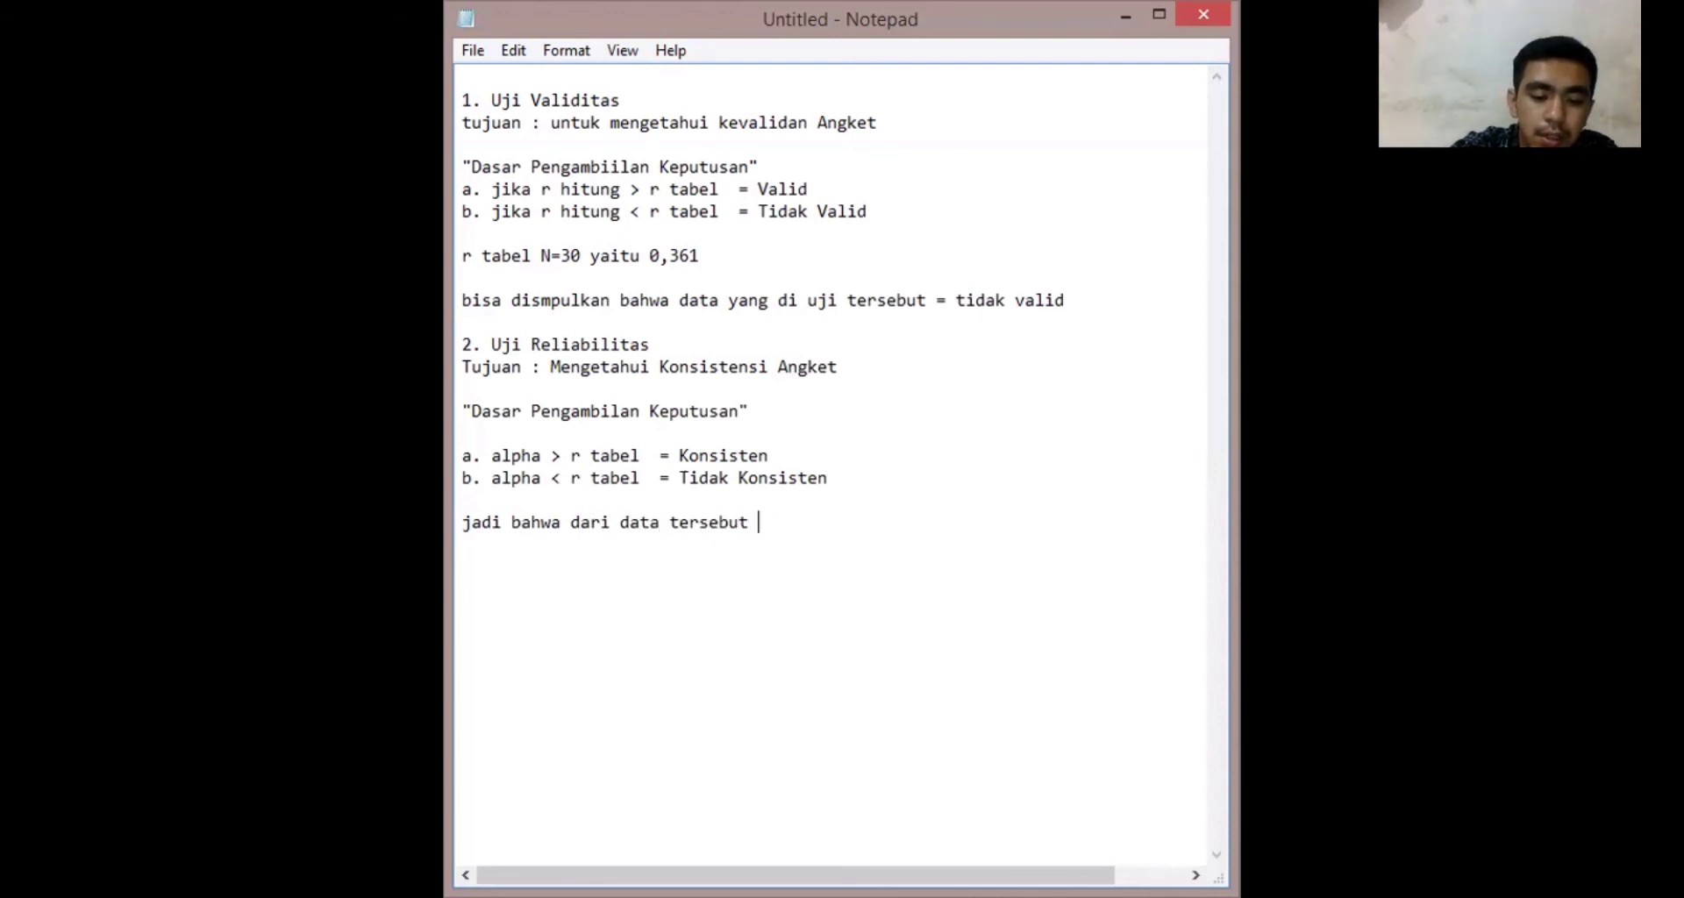
type("yang di uji ")
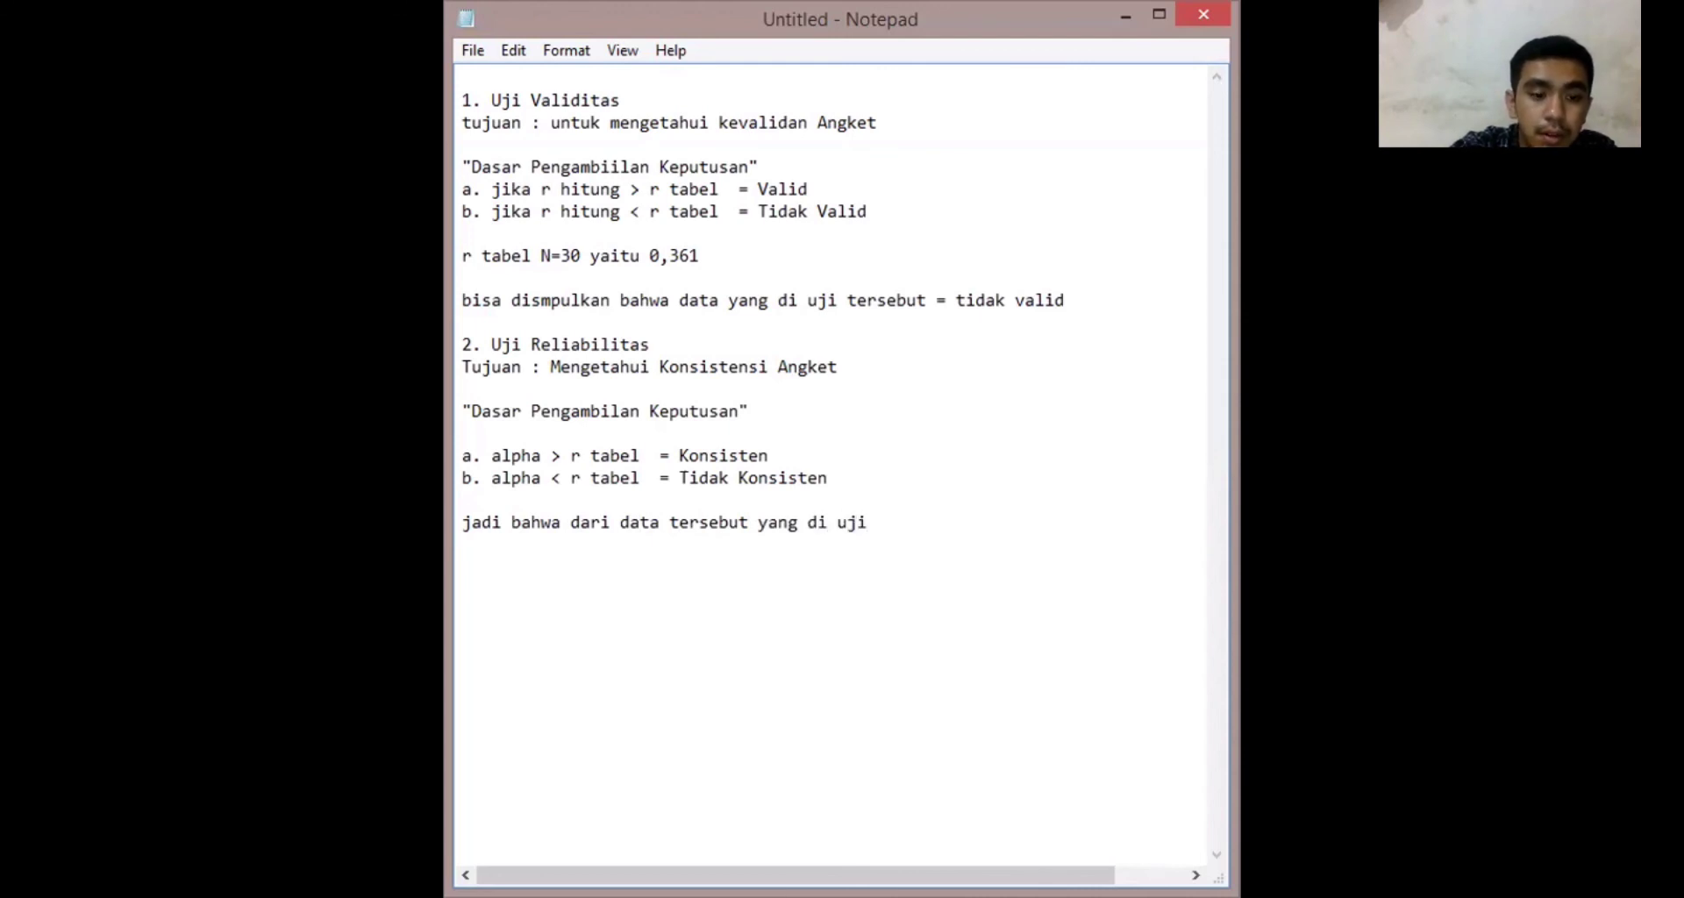
type("yai")
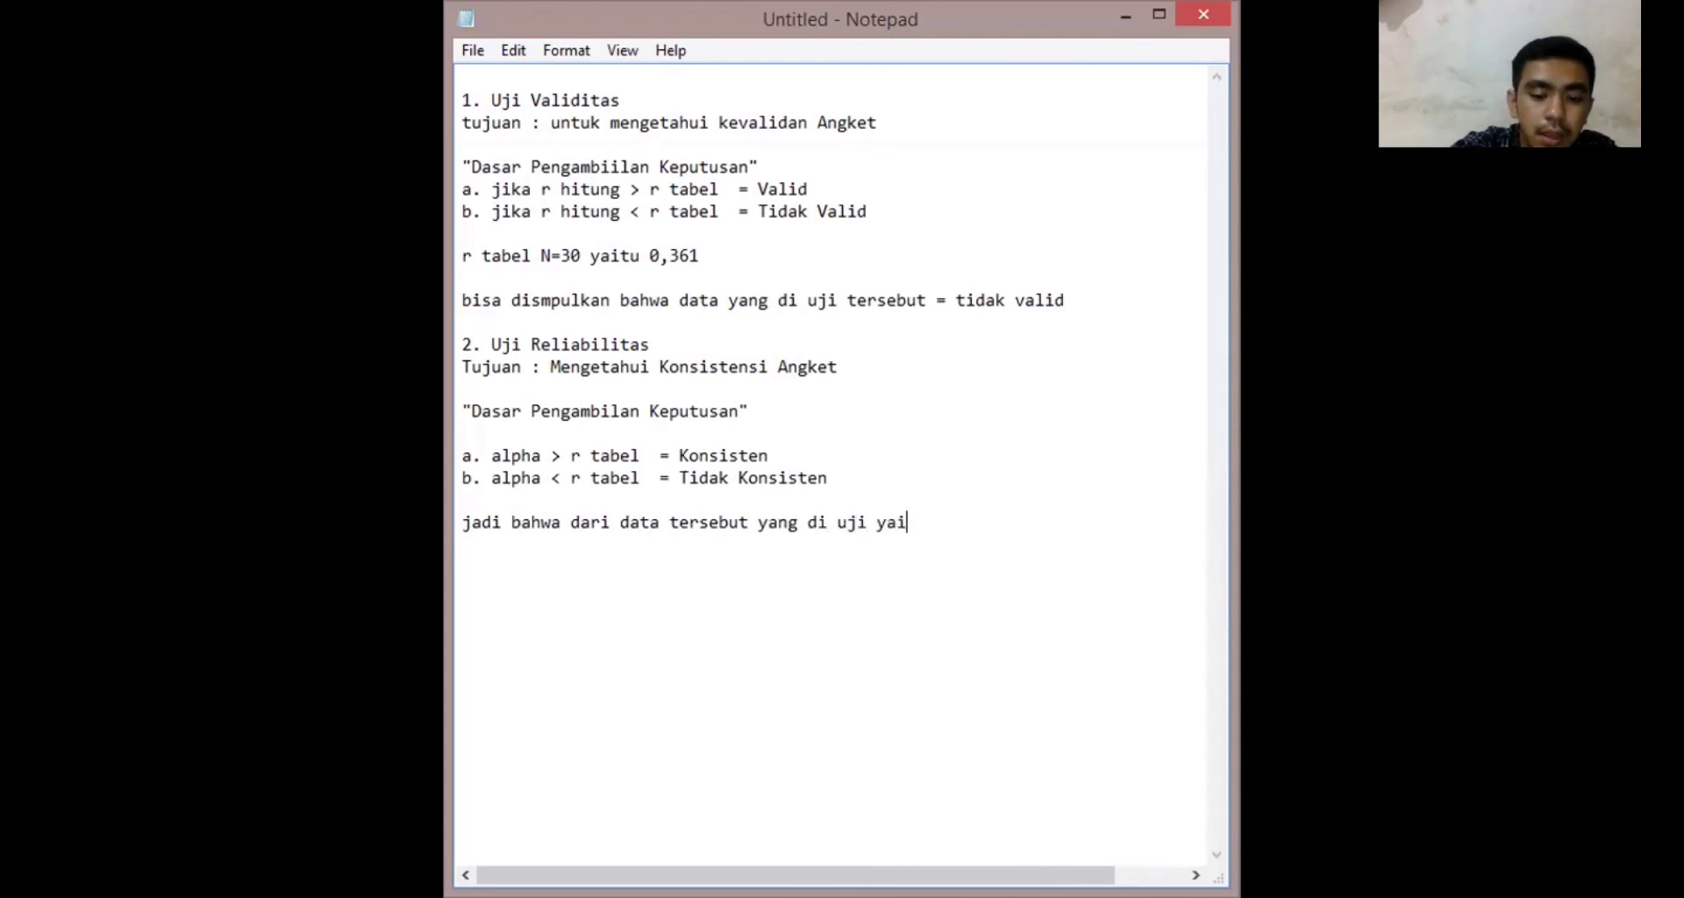
type("tu = ")
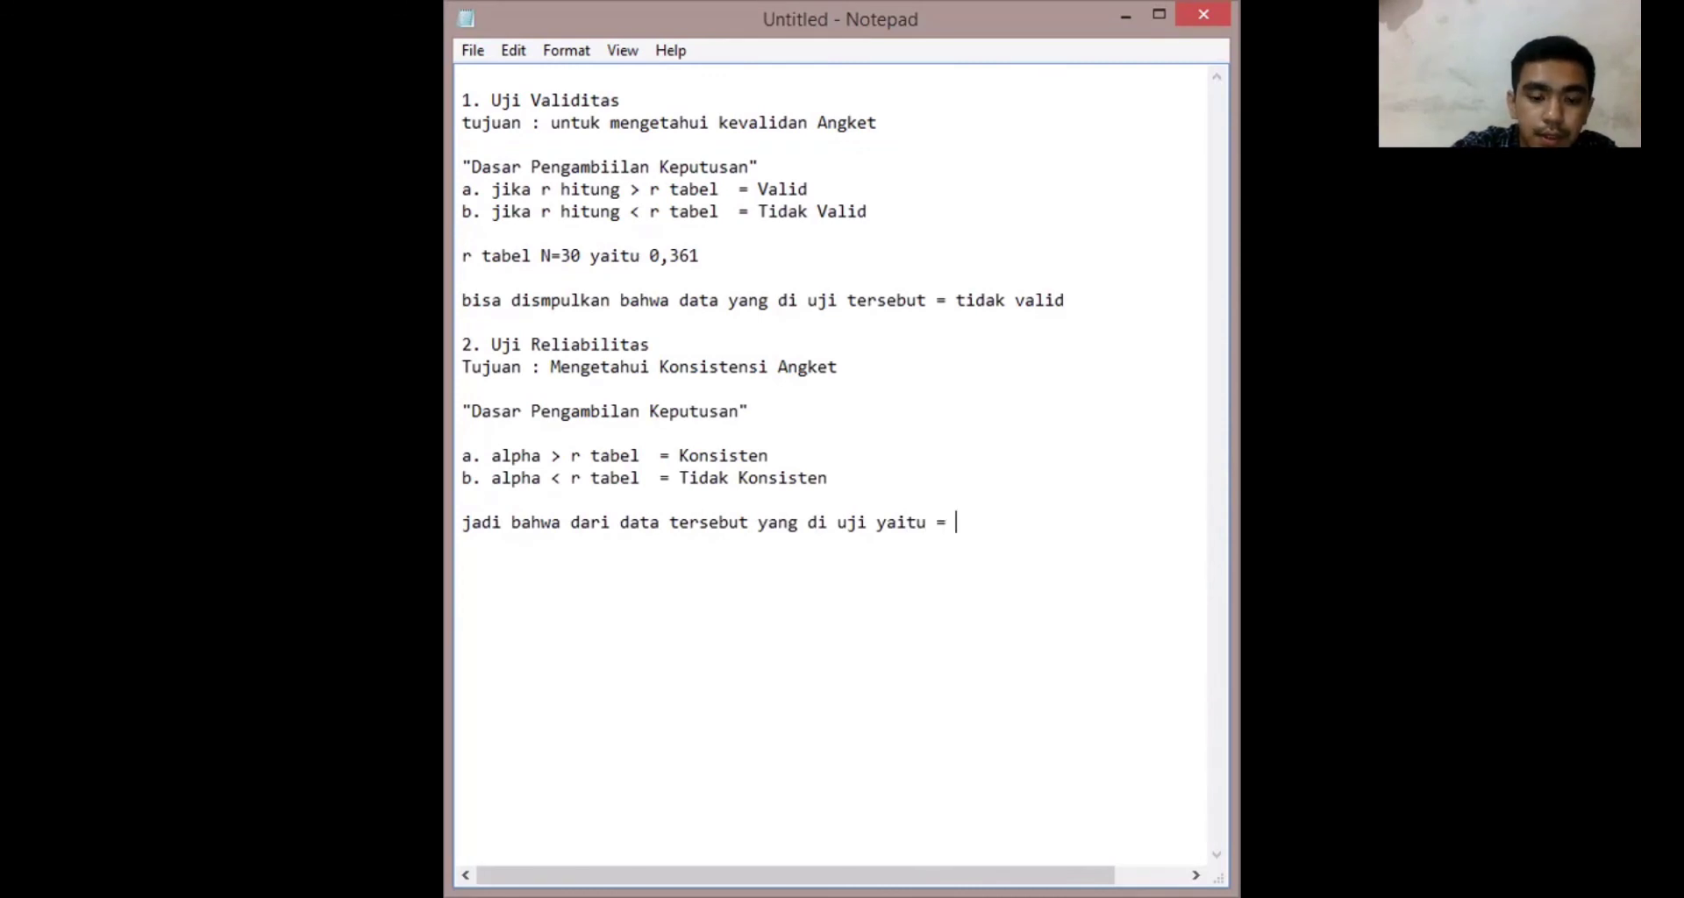
type("tidak")
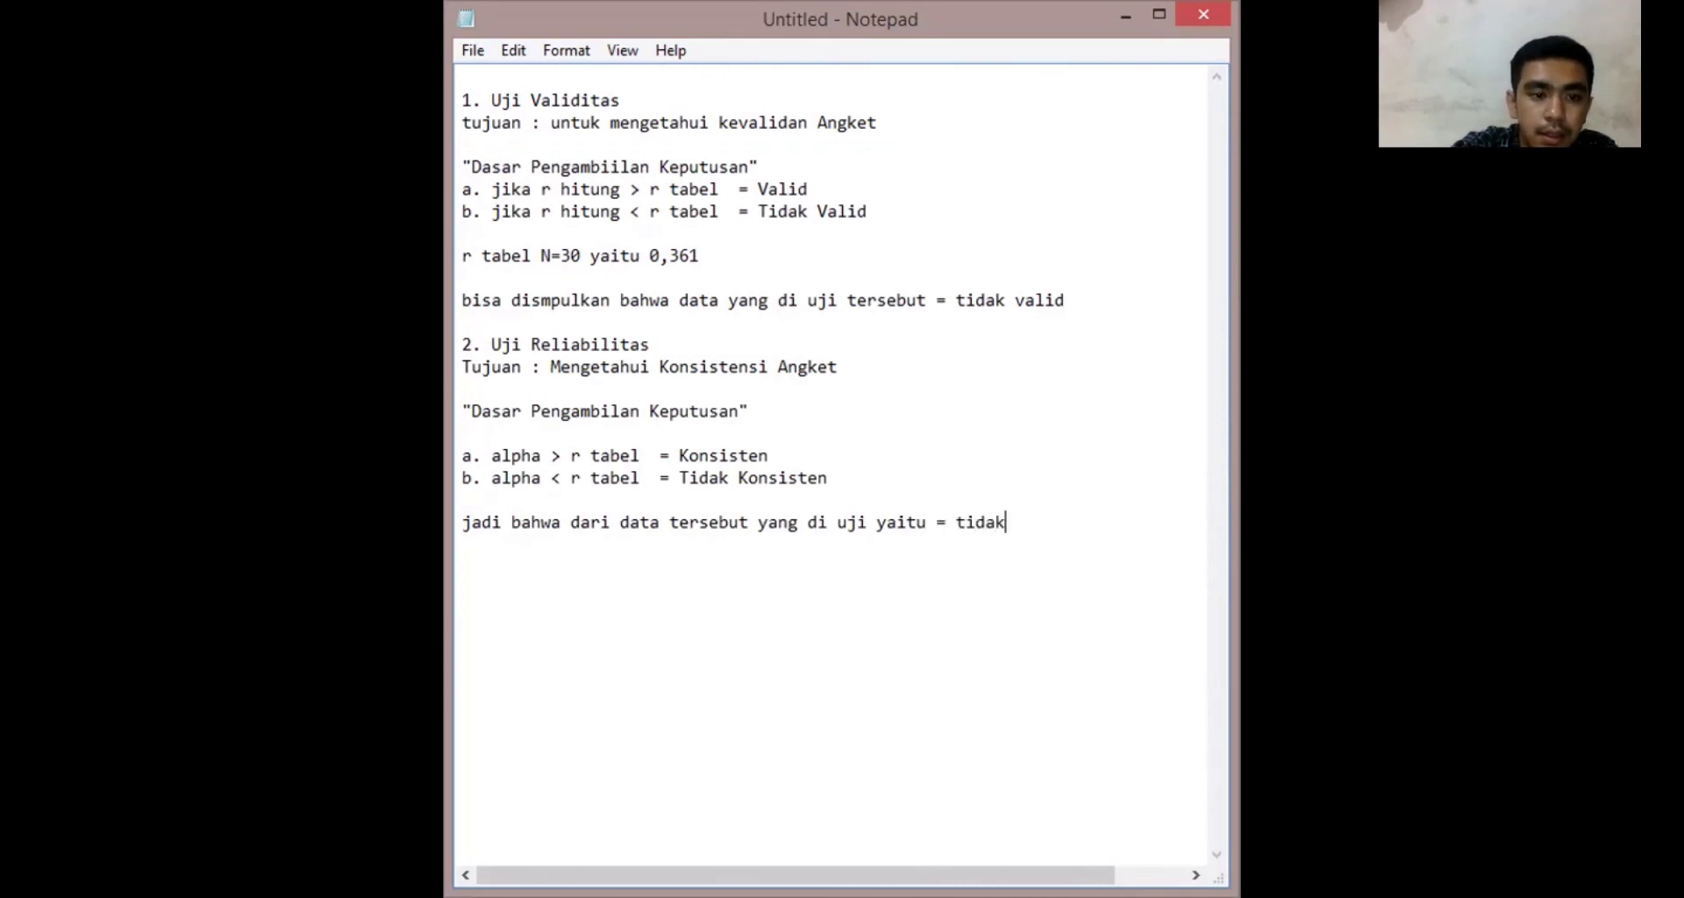
type(" konsisten")
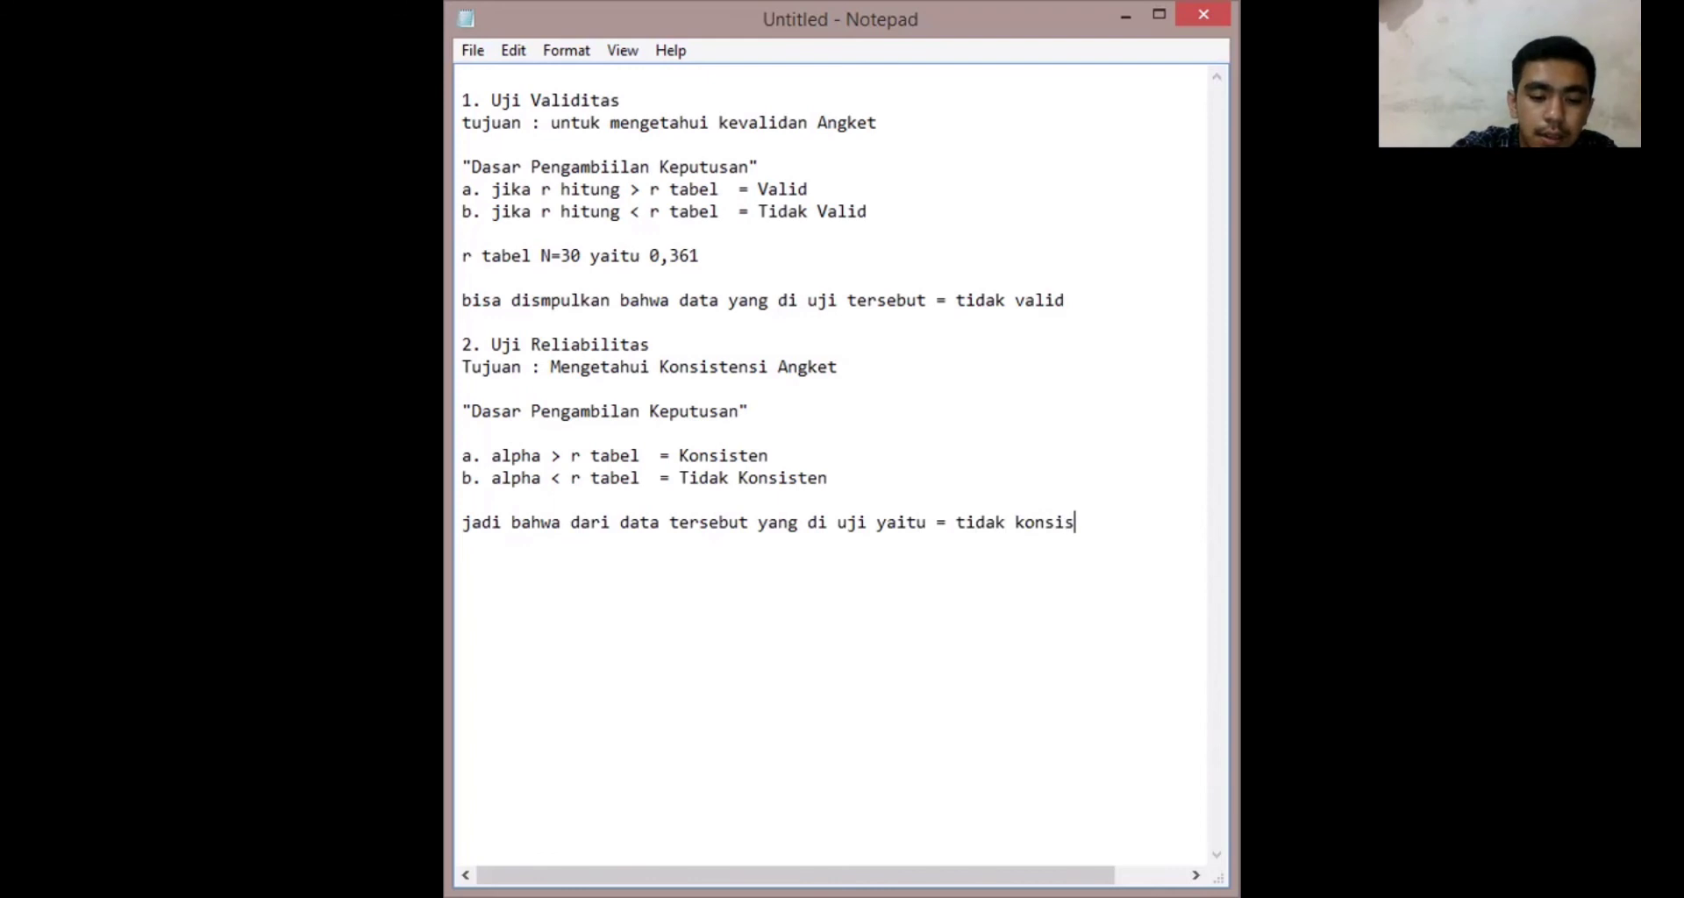